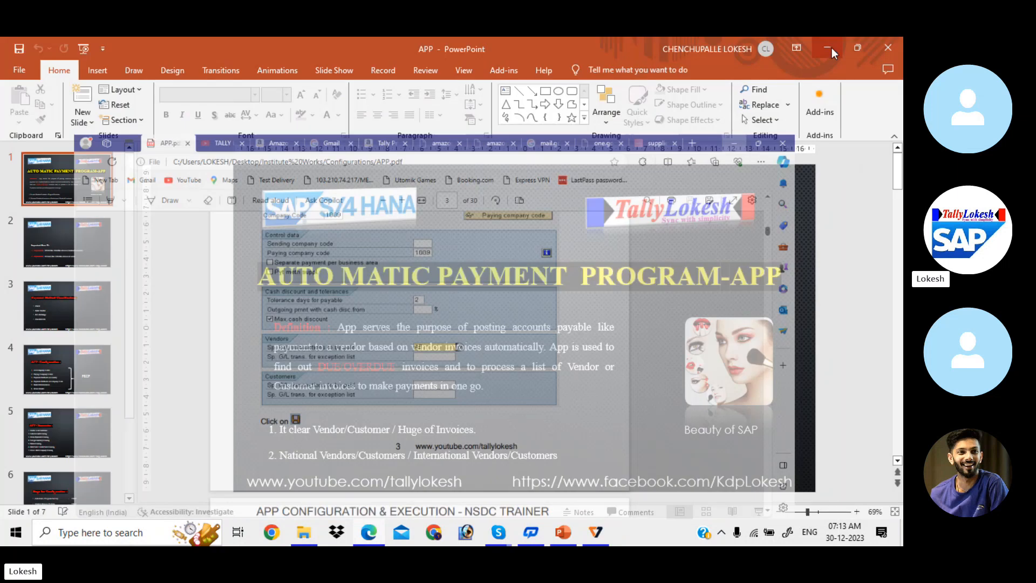
- Minimize Edge, PowerPoint, the meeting and Explorer, dismiss the K7 reminder, and launch SAP Logon
left_click(832, 47)
left_click(831, 47)
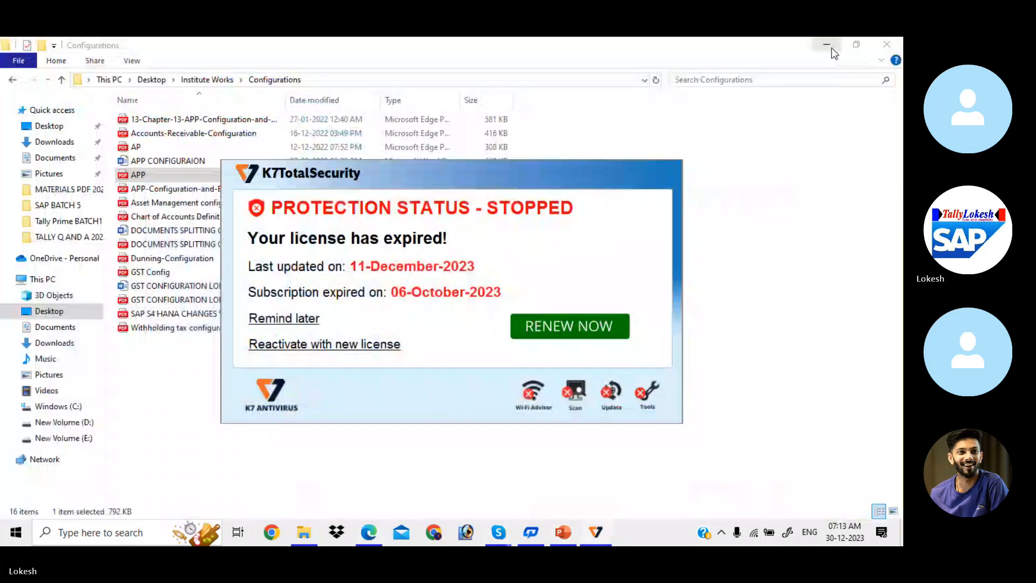
left_click(313, 326)
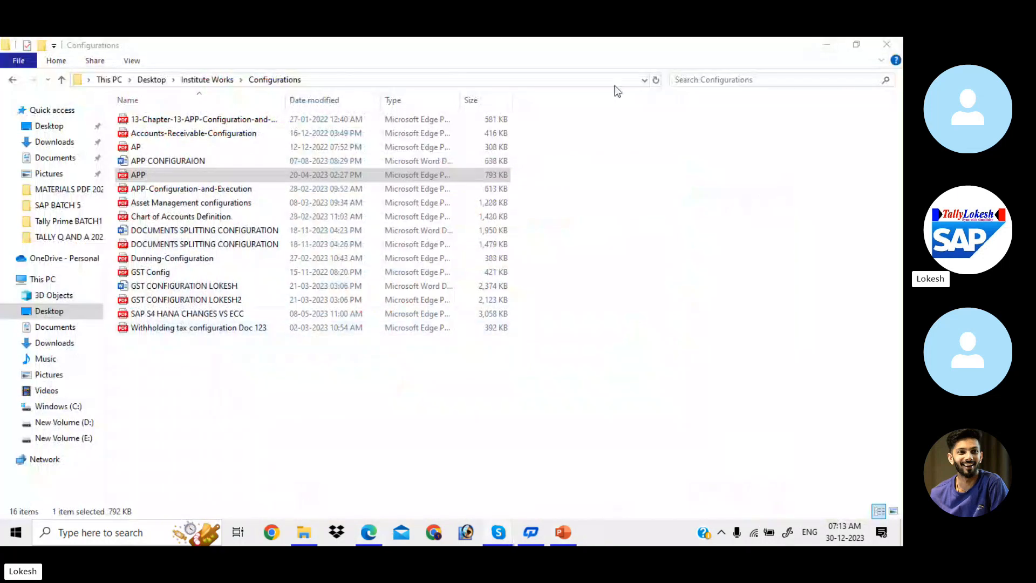
left_click(837, 41)
left_click(838, 44)
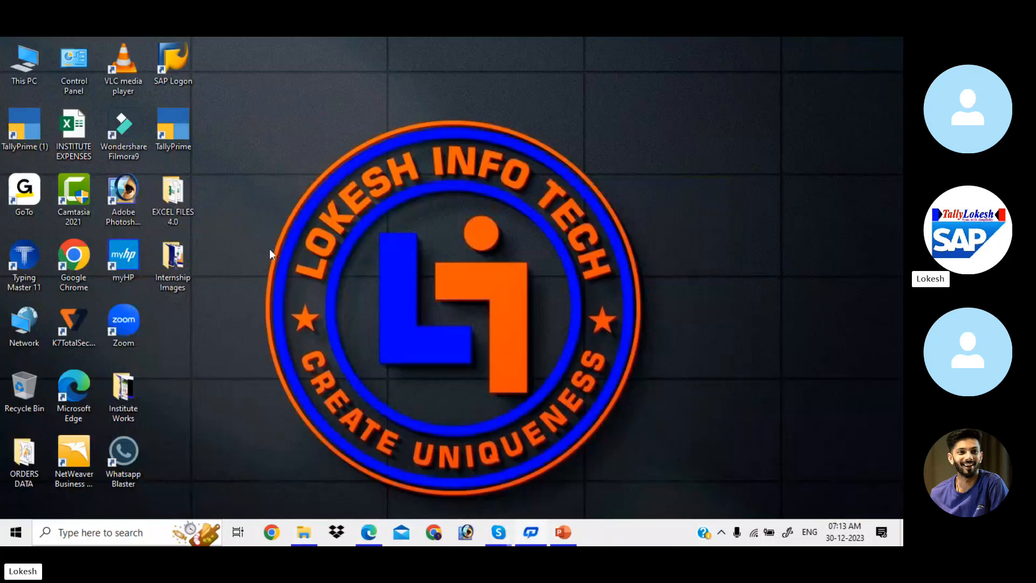
left_click(174, 59)
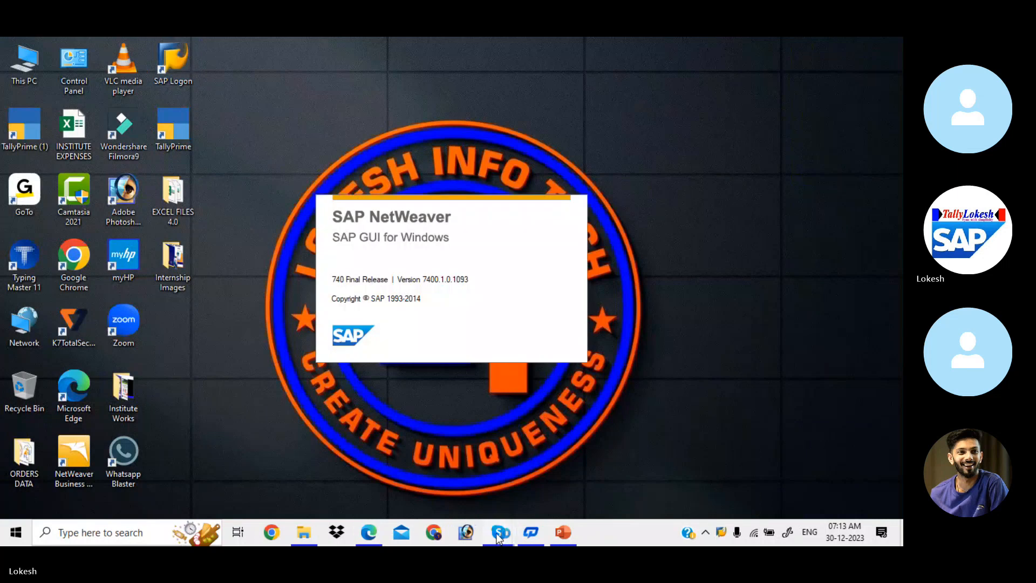
- Ring the four classmates missing from the Skype class call, then minimize Skype
mouse_move(498, 532)
left_click(478, 488)
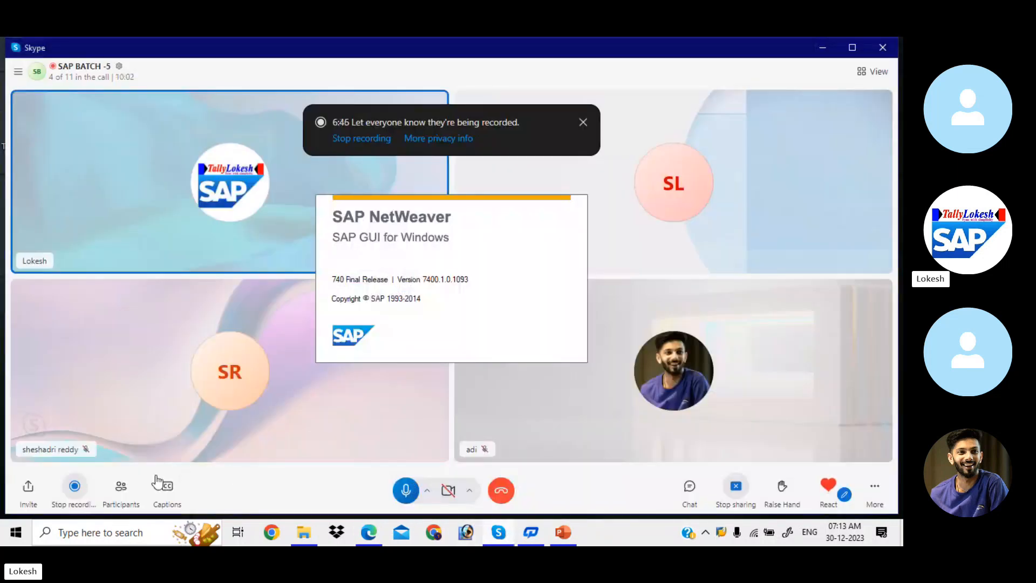
left_click(121, 489)
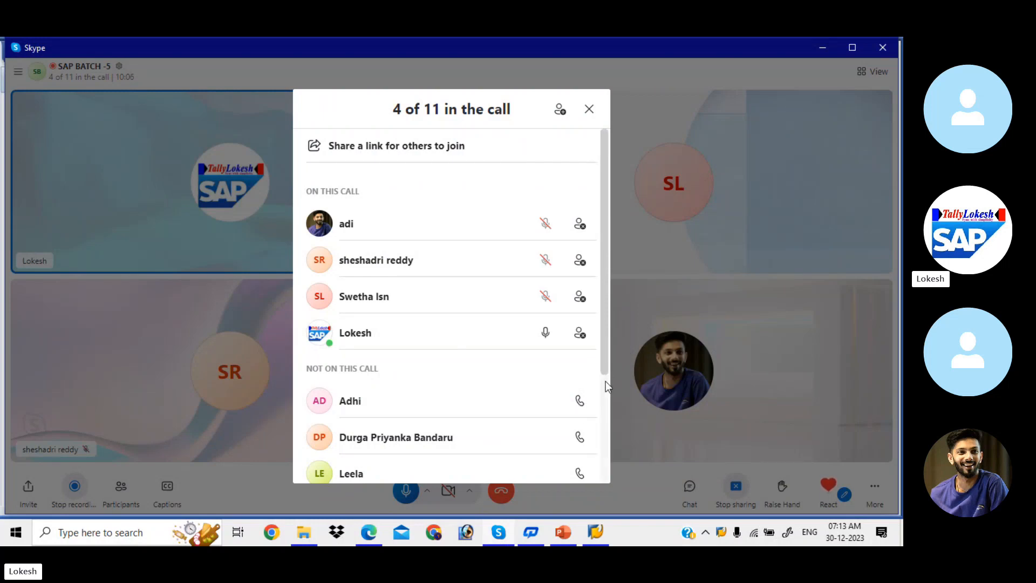
left_click_drag(603, 358, 611, 431)
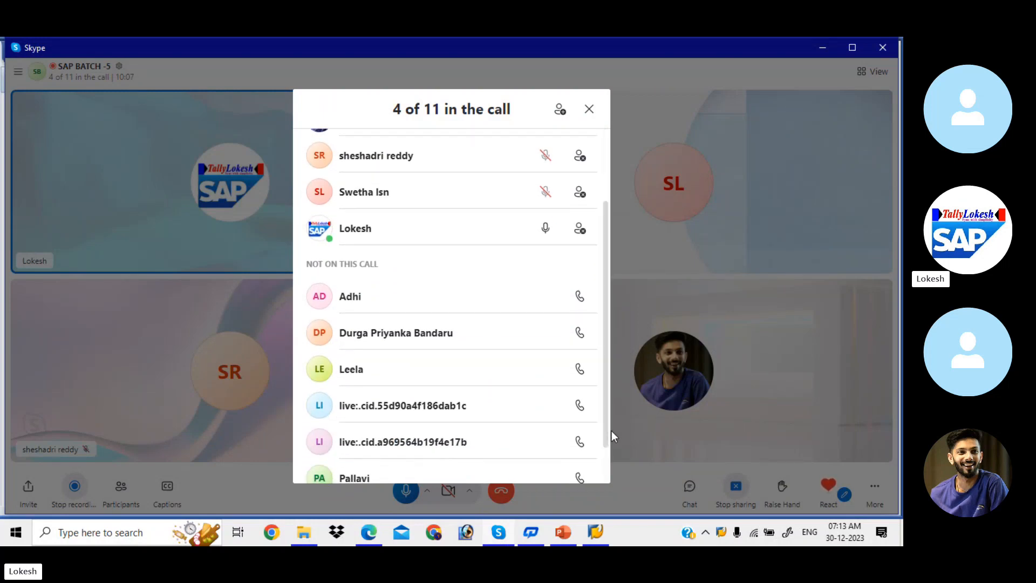
left_click(580, 372)
left_click(579, 405)
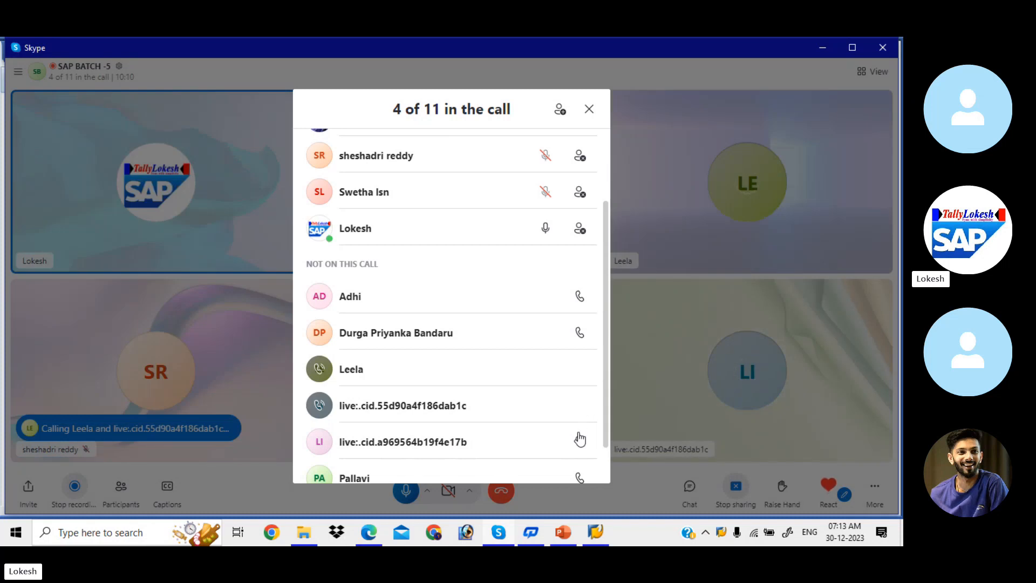
left_click(580, 441)
left_click_drag(608, 380, 608, 445)
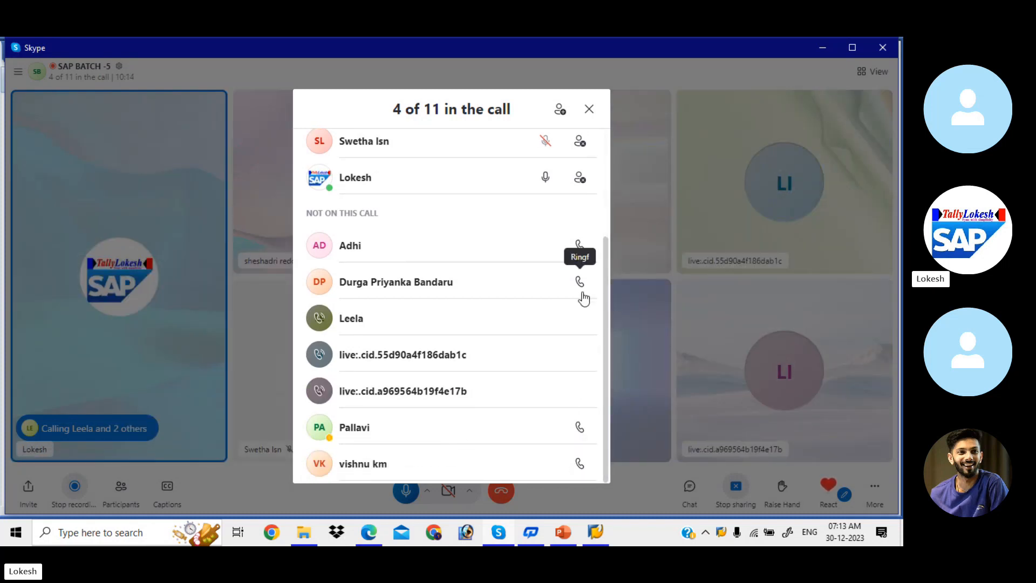
left_click(581, 465)
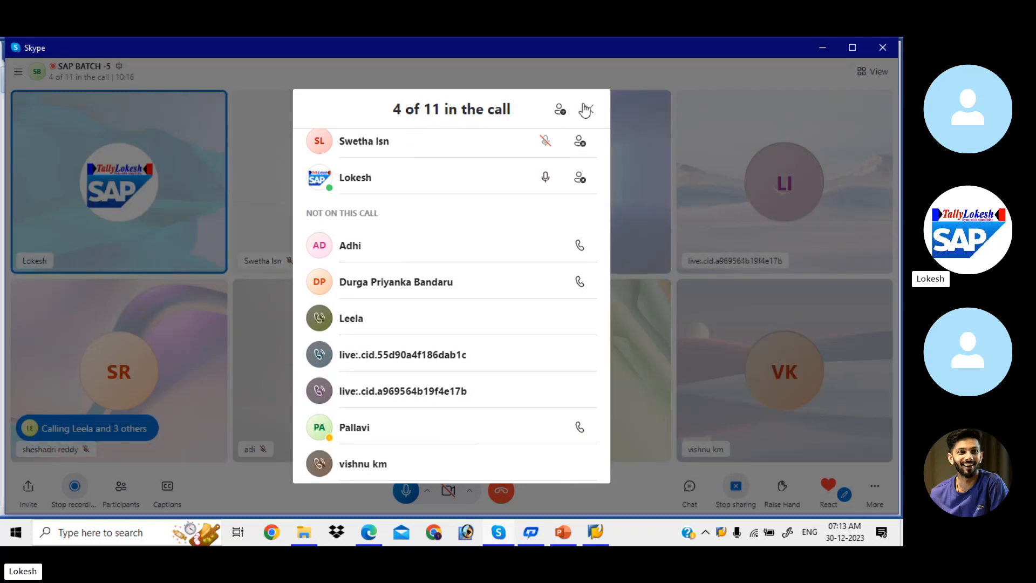
left_click(589, 109)
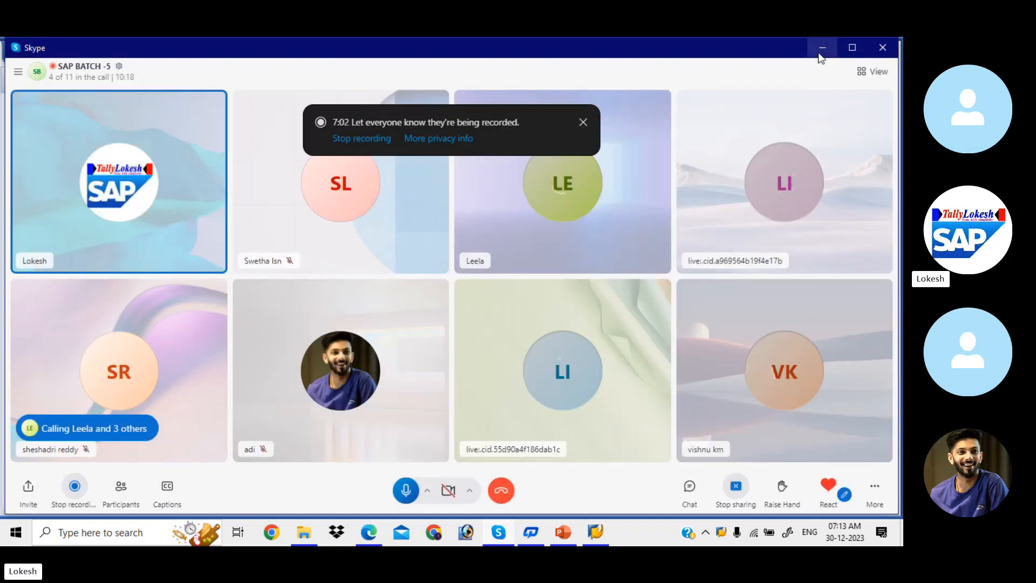
left_click(822, 51)
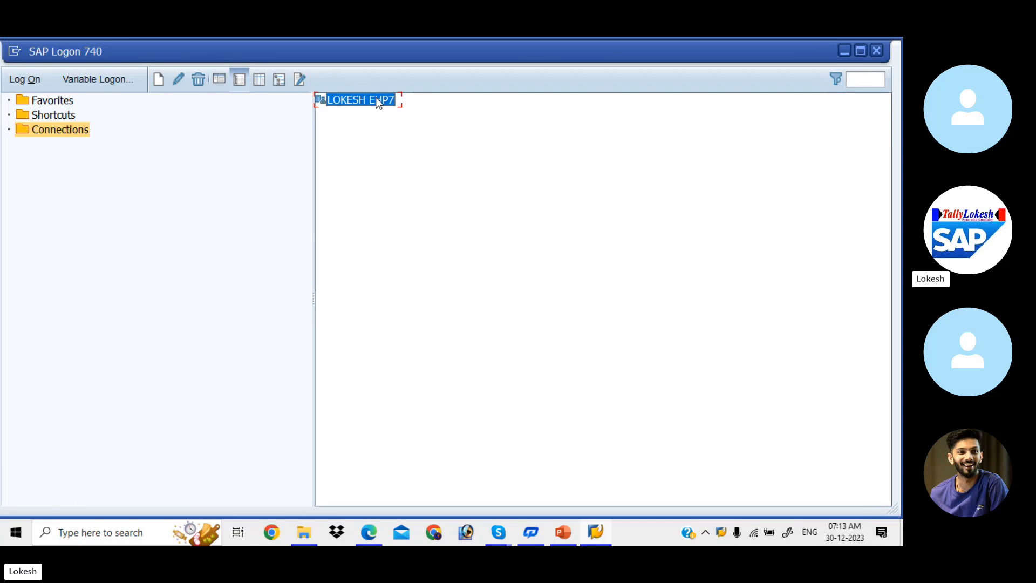
- Log on to client 800 with the saved user and run transaction FBZP
double_click(360, 100)
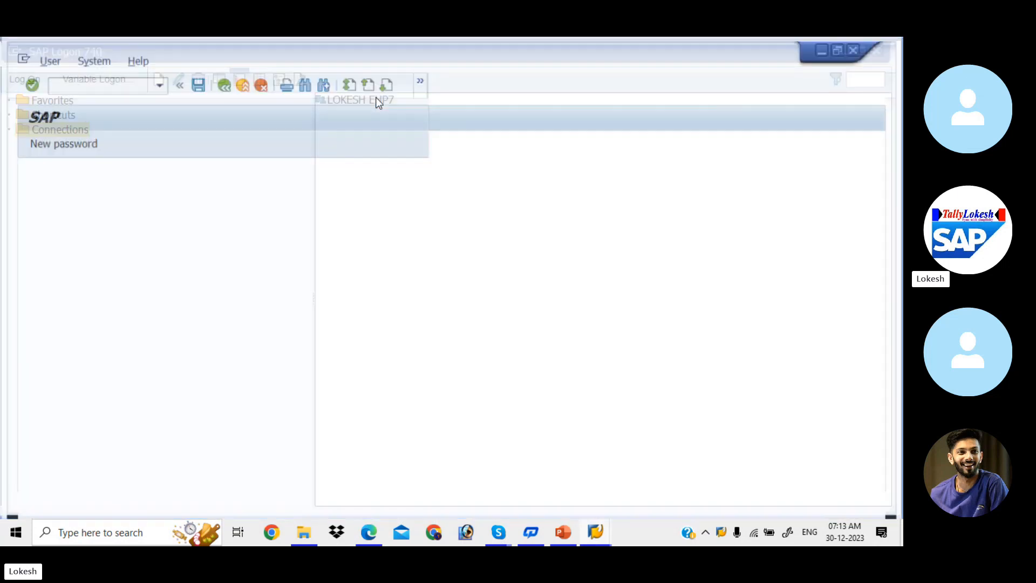
key("Down")
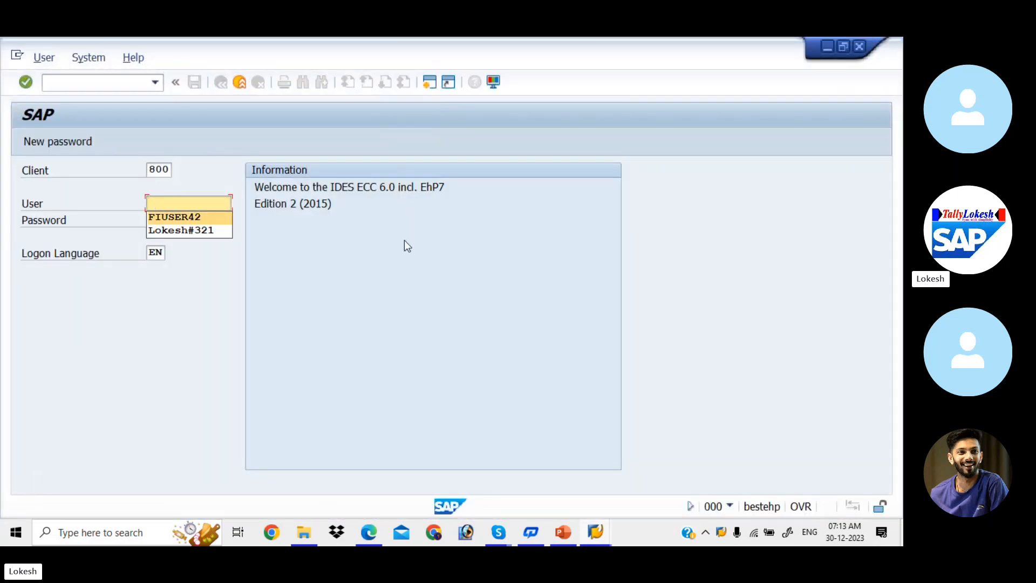
key("Tab")
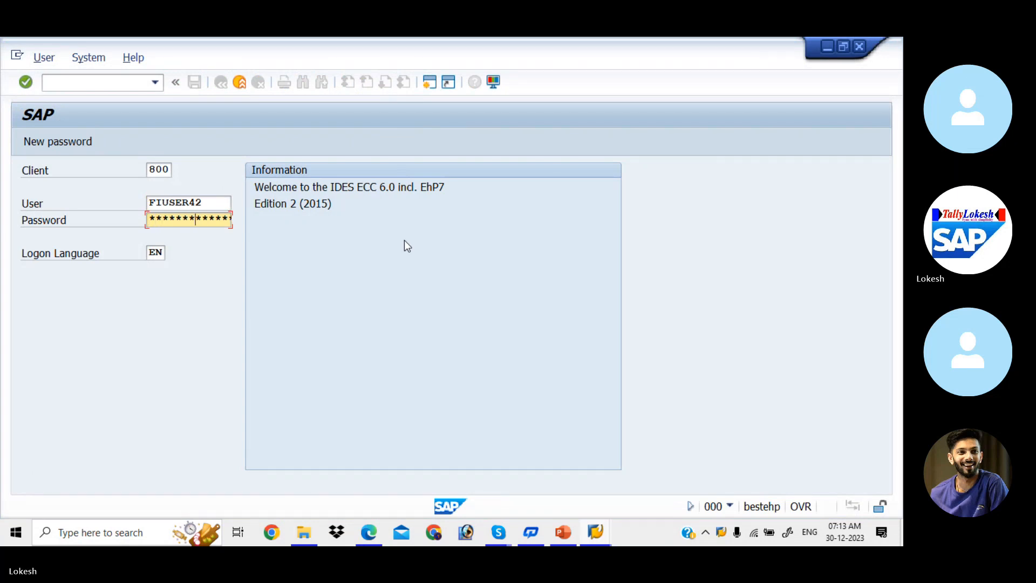
key("Return")
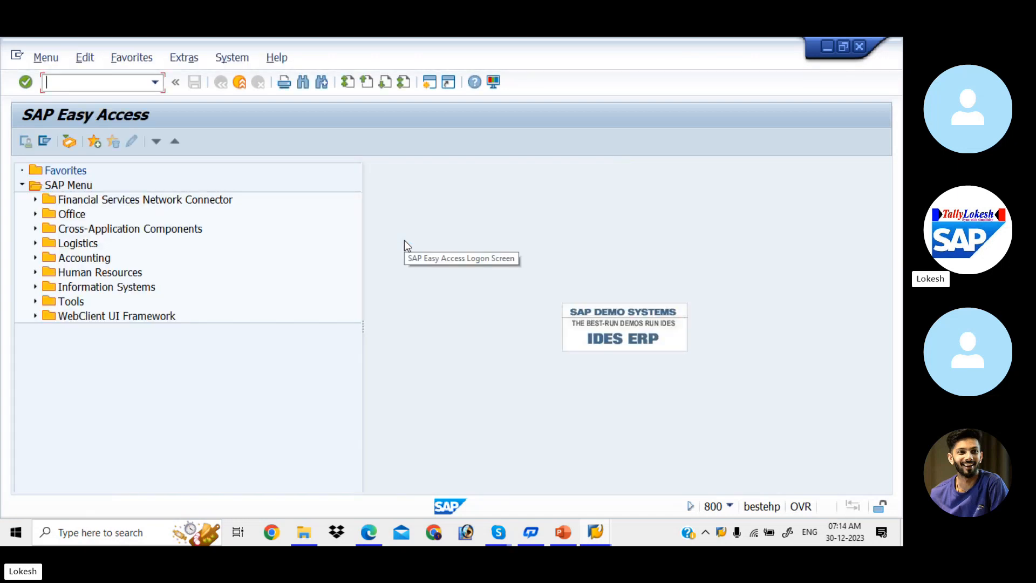
type("FBZP")
key("Return")
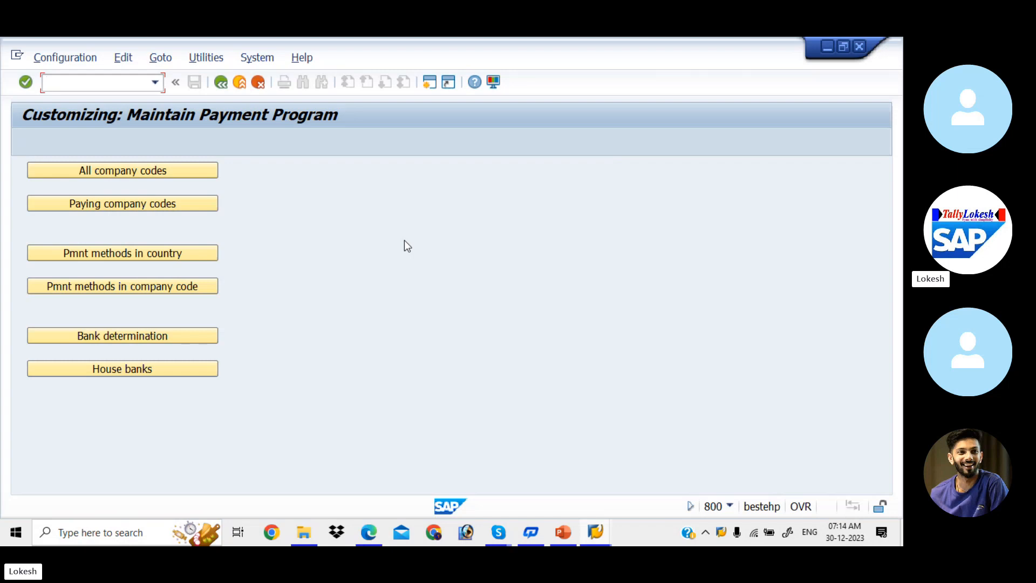
- Add a new All company codes entry for LIT with paying company code LIT
left_click(140, 178)
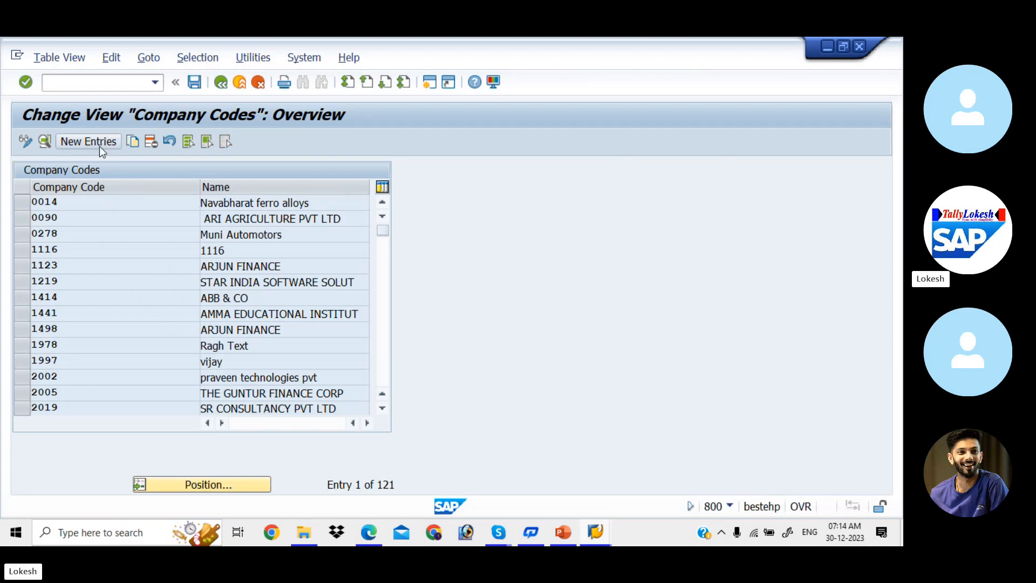
left_click(100, 144)
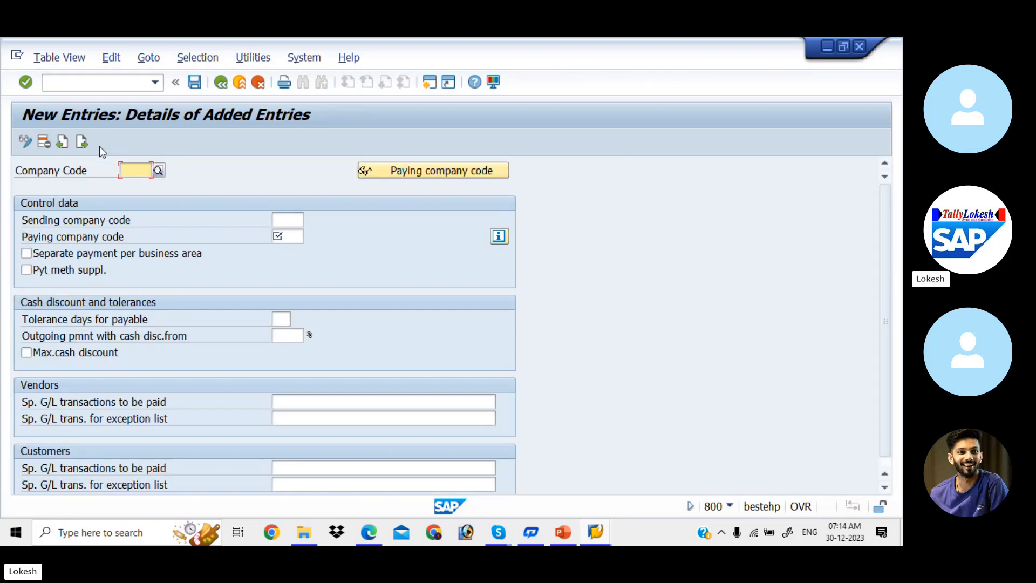
type("LIT")
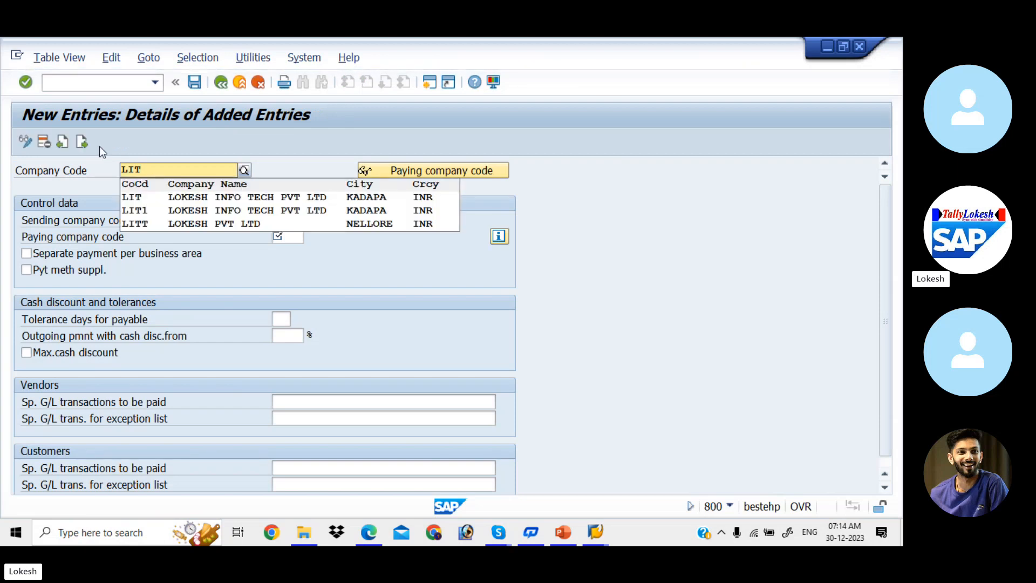
left_click(136, 199)
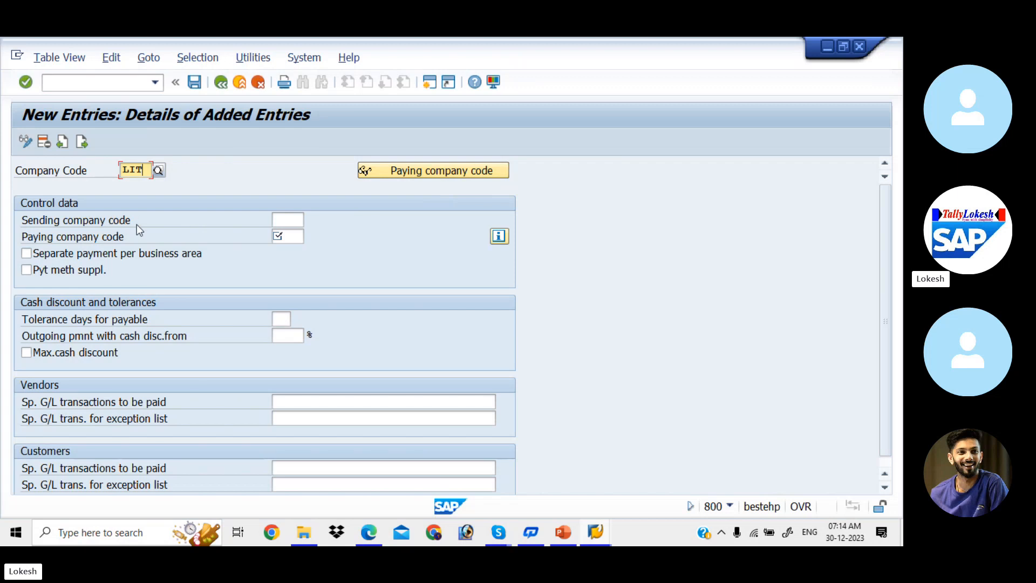
left_click(291, 237)
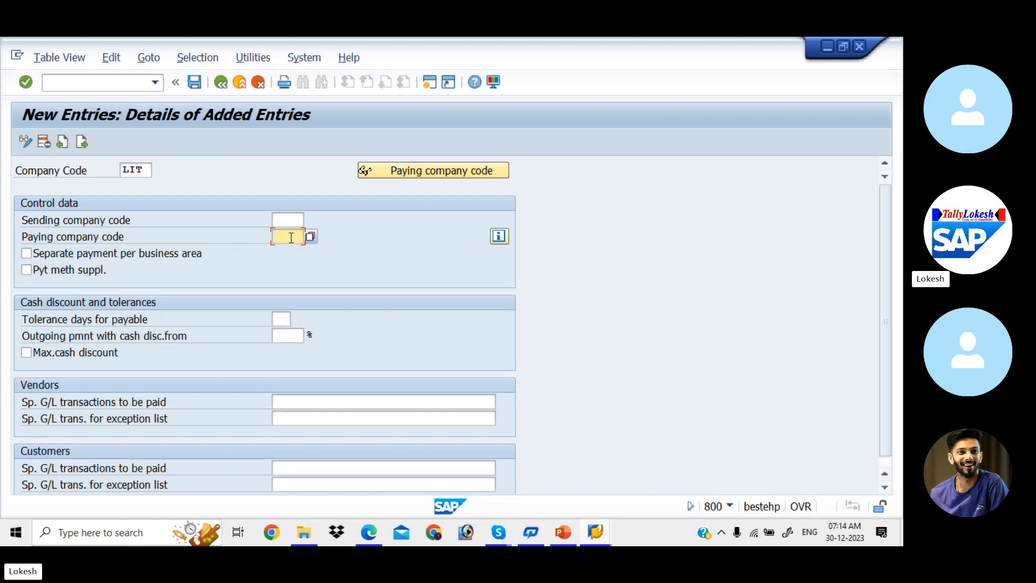
type("LIT")
left_click(27, 254)
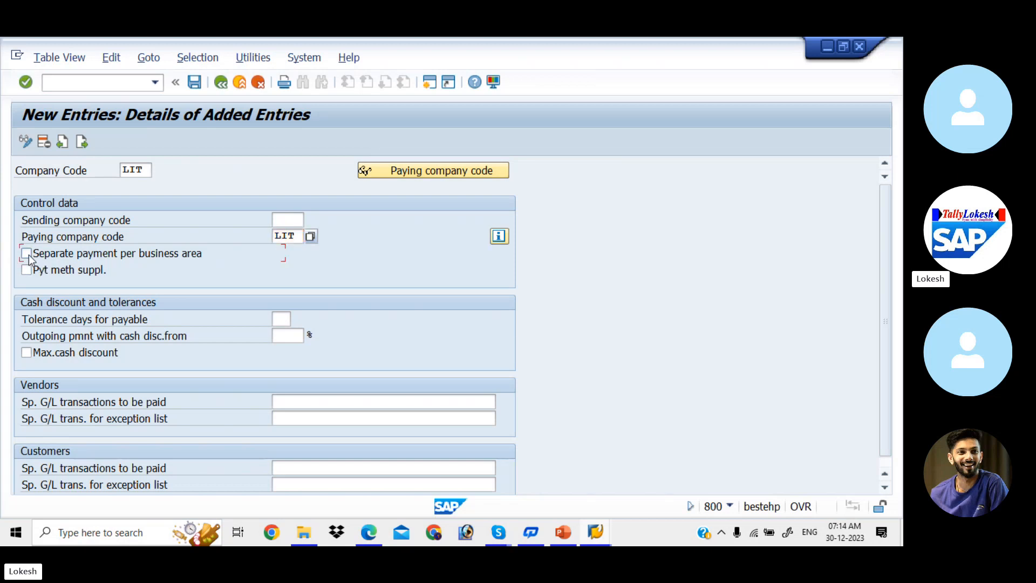
left_click(27, 255)
- Set 2 tolerance days, a 5% maximum cash discount, and special G/L transaction AF
left_click(281, 319)
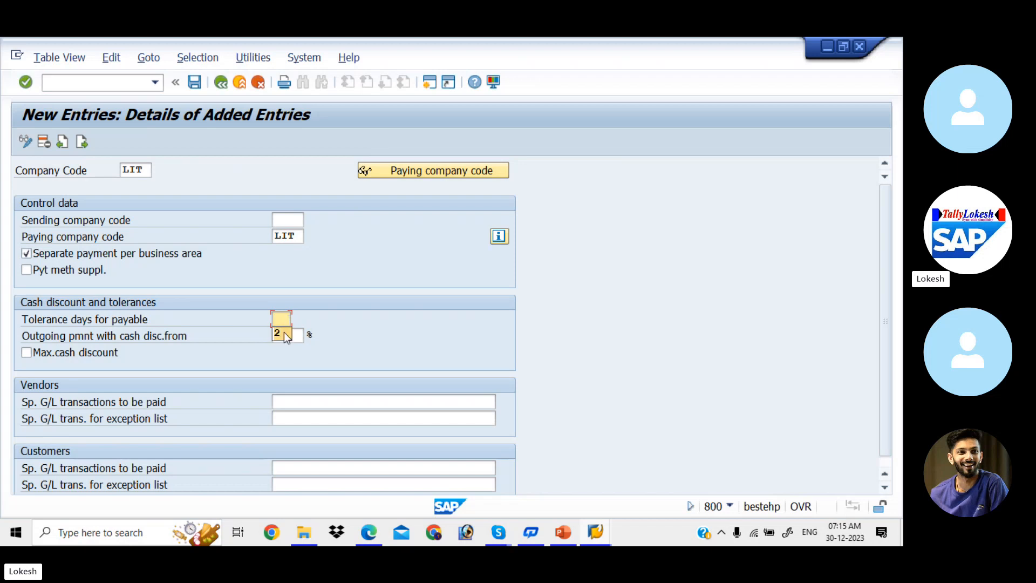
left_click(280, 333)
left_click(297, 335)
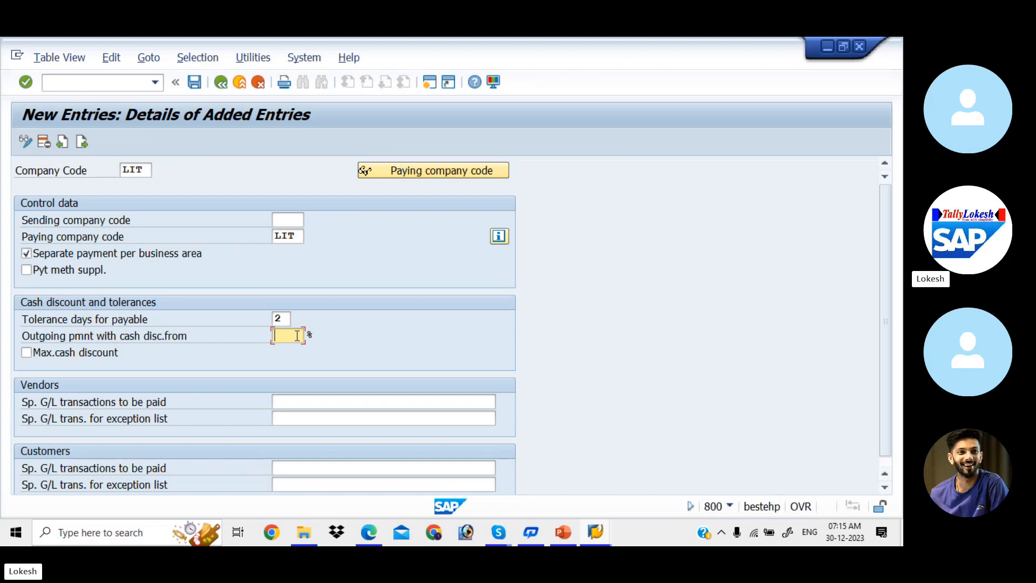
left_click(297, 336)
left_click(27, 353)
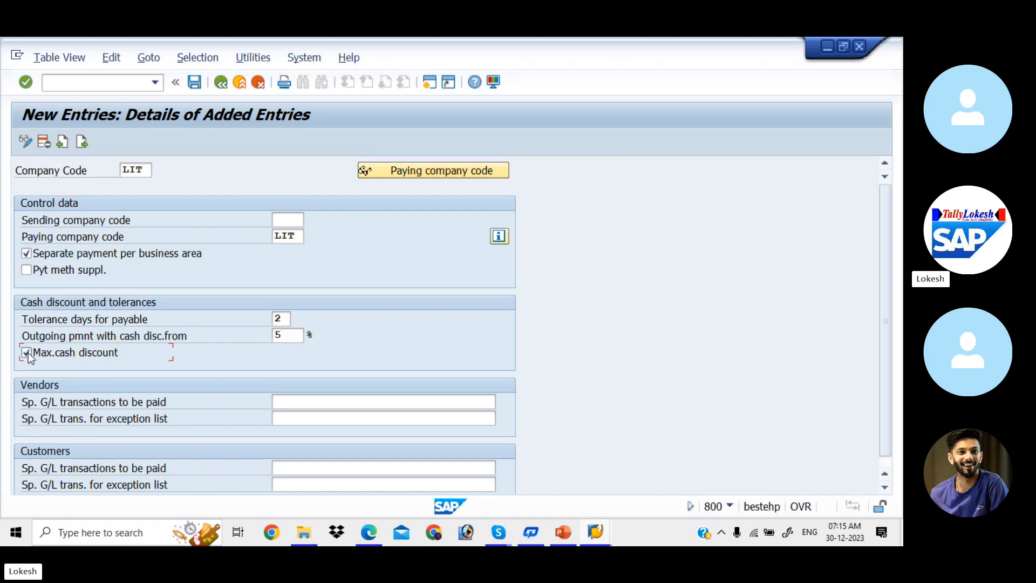
left_click(307, 402)
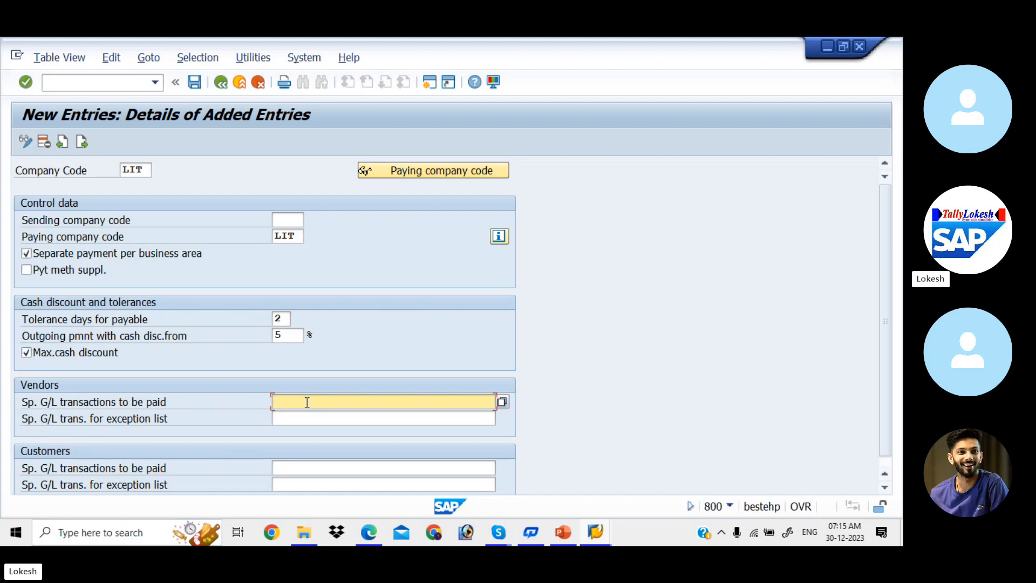
left_click(502, 402)
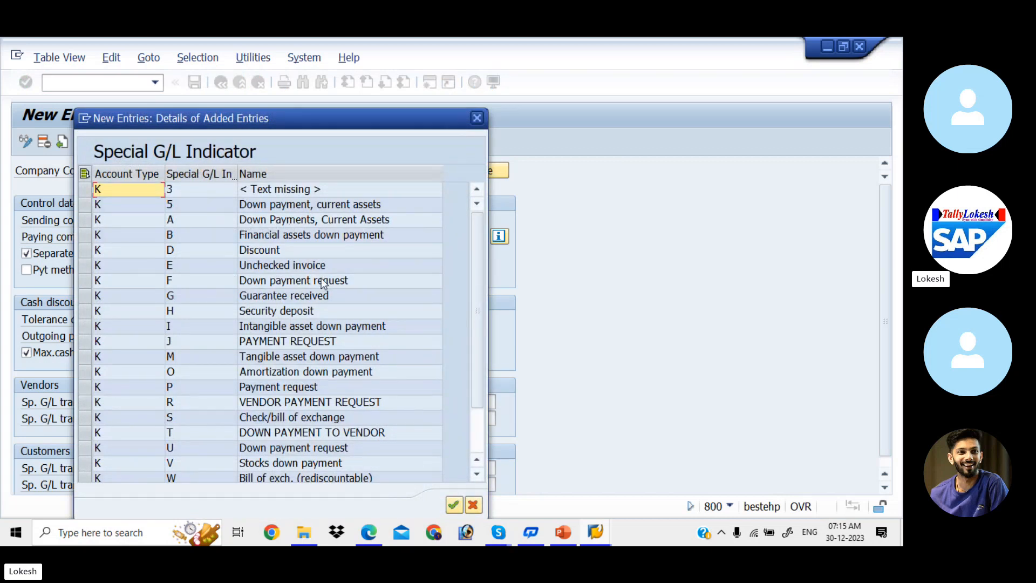
left_click(477, 118)
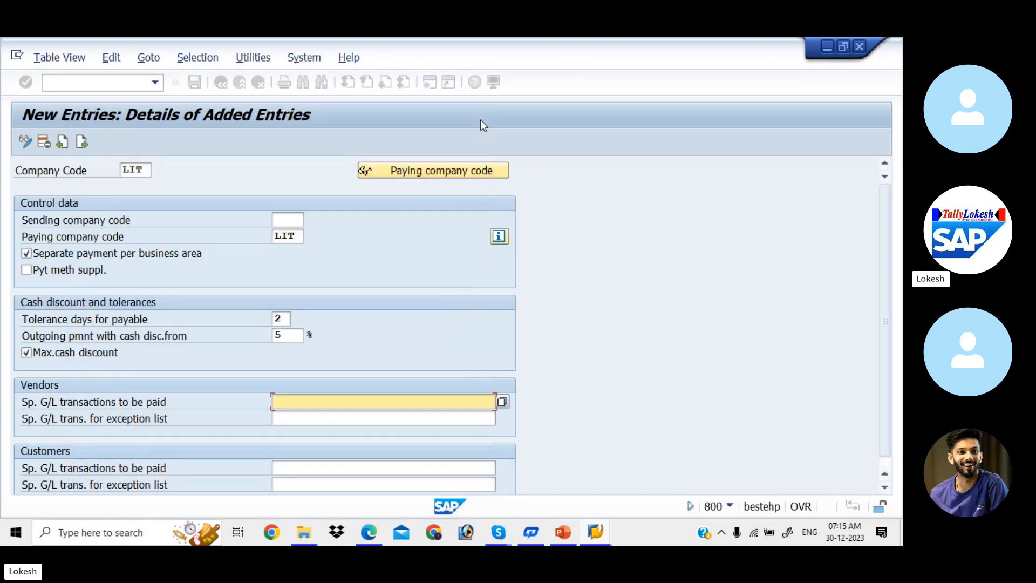
type("A")
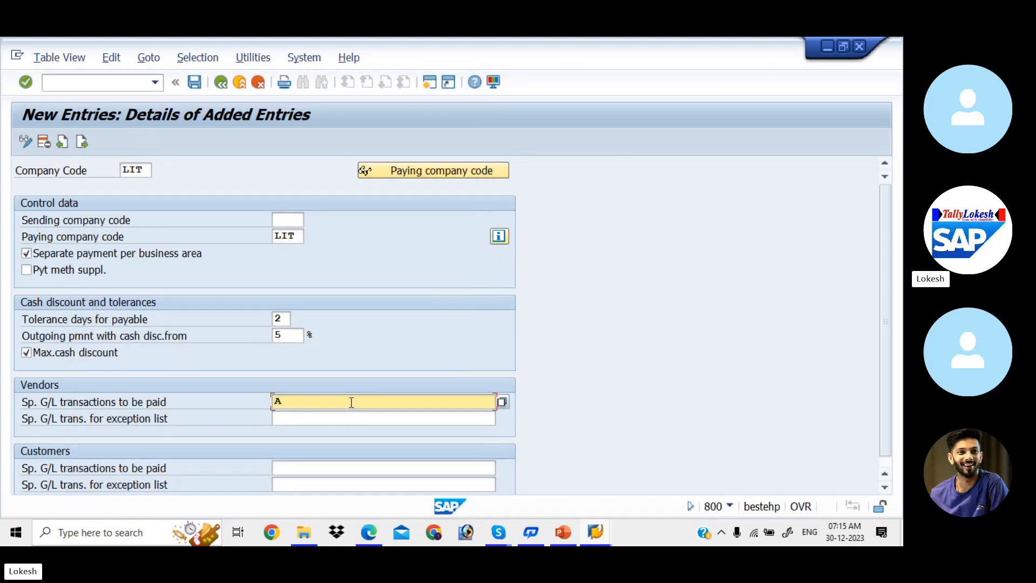
type("F")
left_click(322, 465)
type("AF")
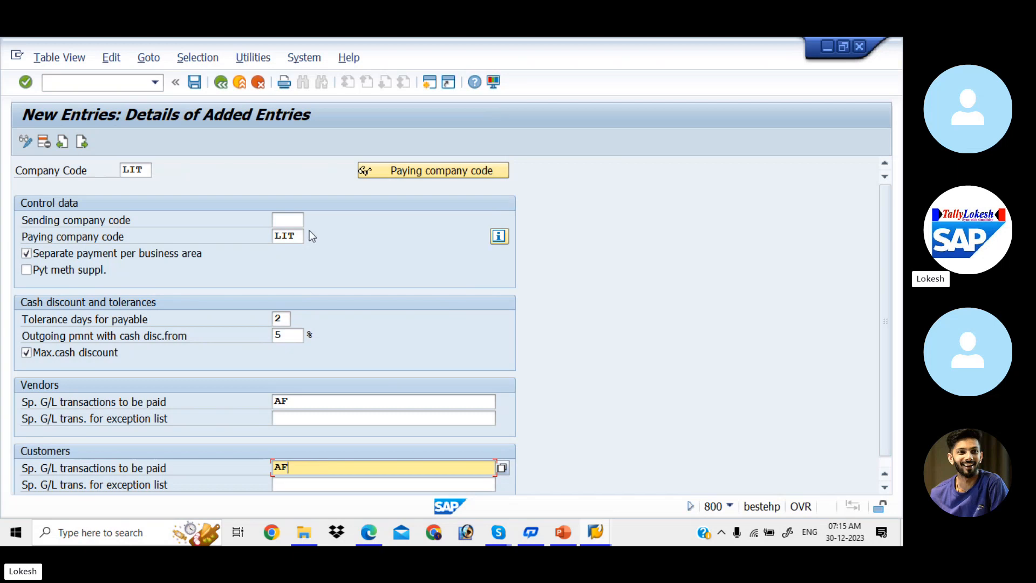
- Save the LIT entry under a new customizing request 'APP CONFIGURATION FOR LIT'
left_click(194, 88)
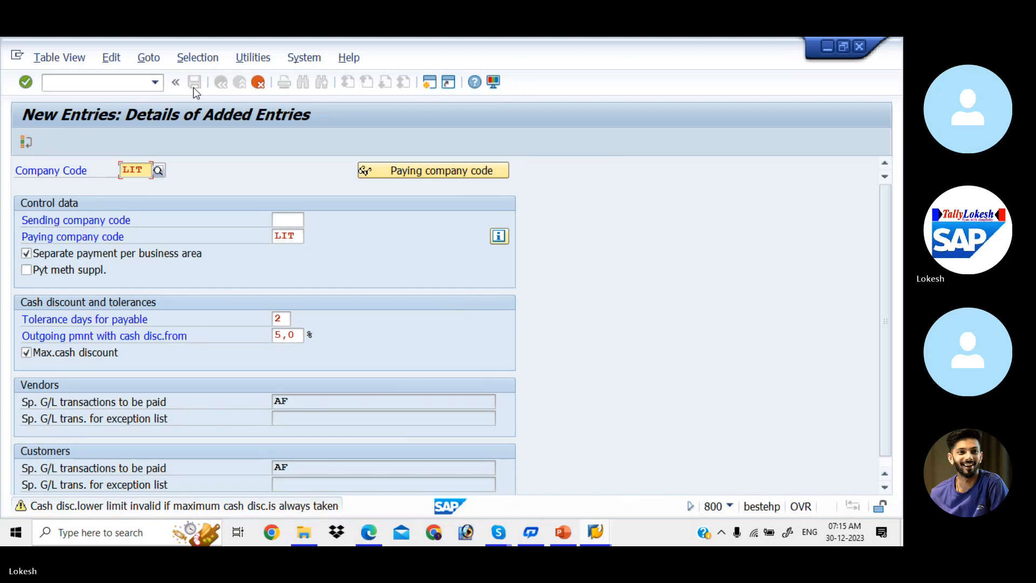
left_click(193, 87)
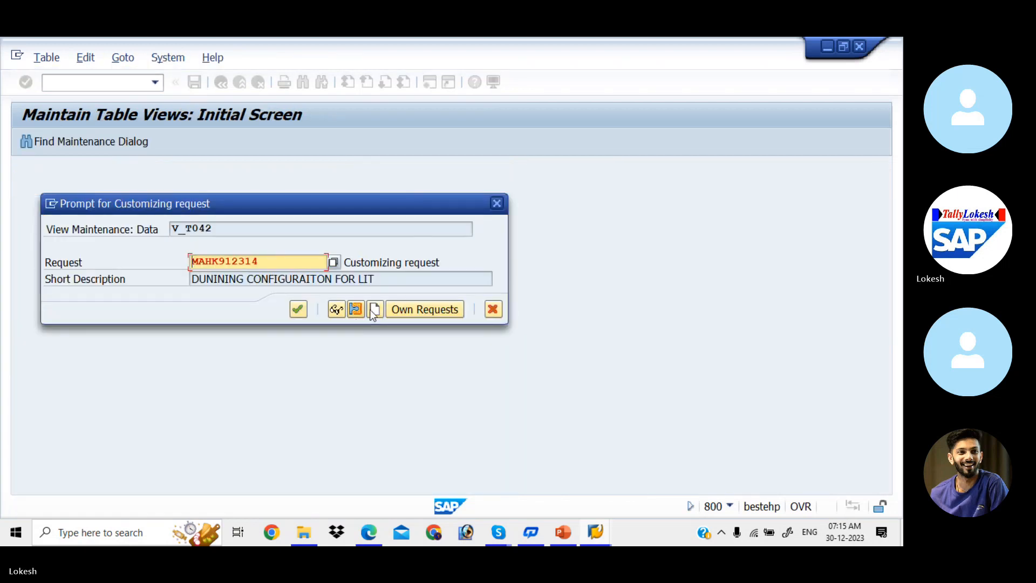
left_click(375, 310)
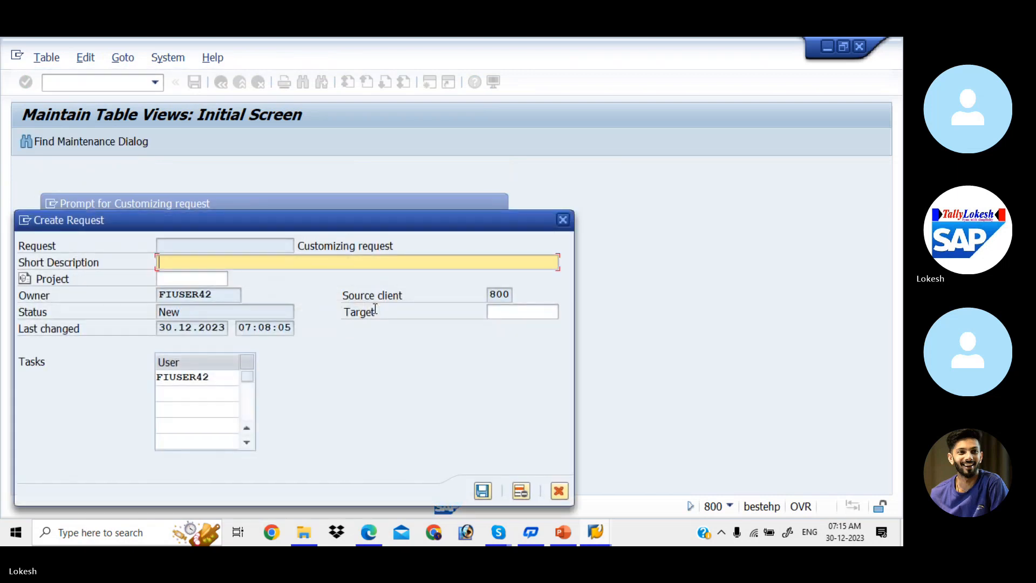
type("APP CONFIGURAI")
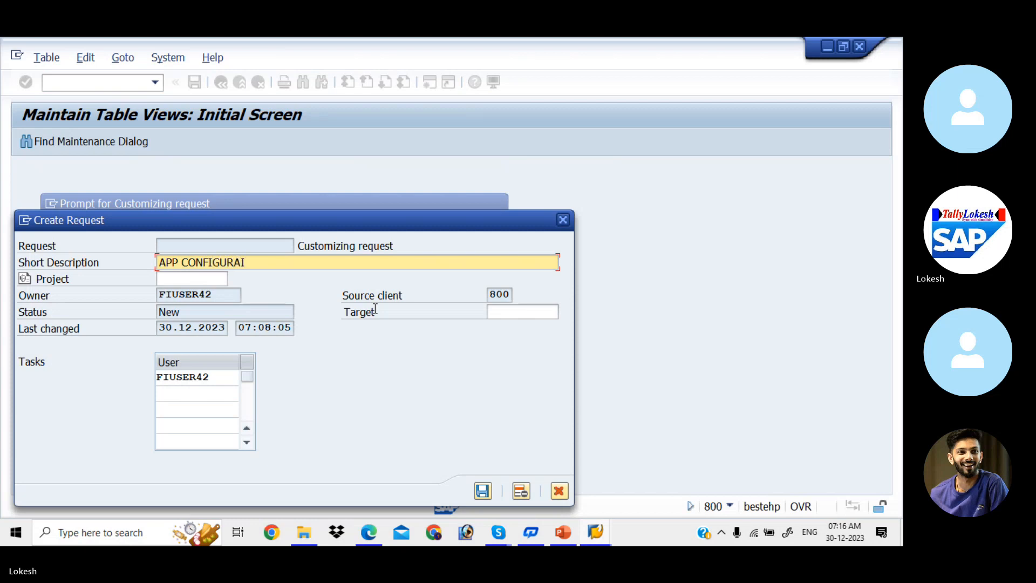
key("BackSpace")
type("TION FOR LIT")
left_click(483, 493)
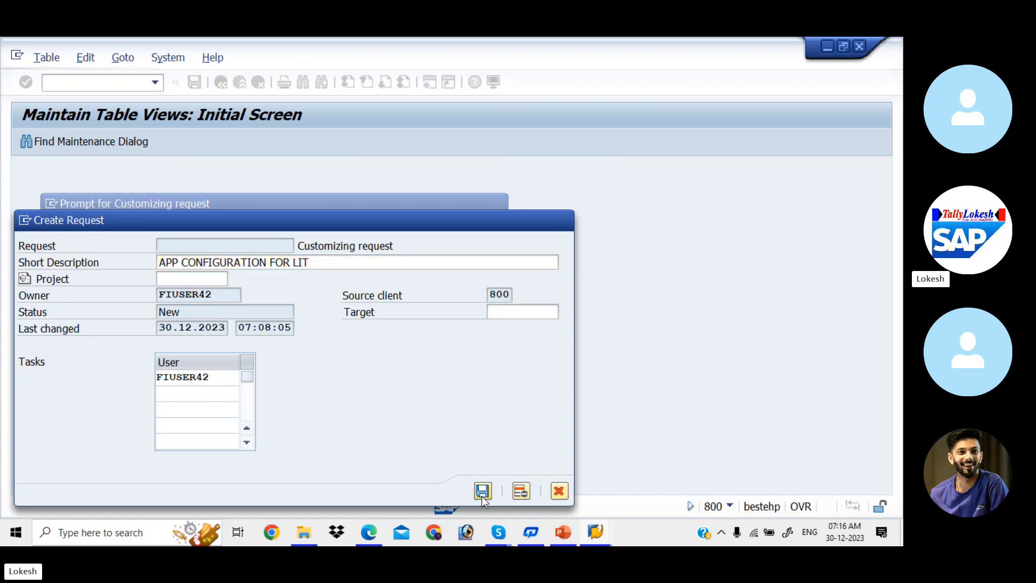
left_click(302, 308)
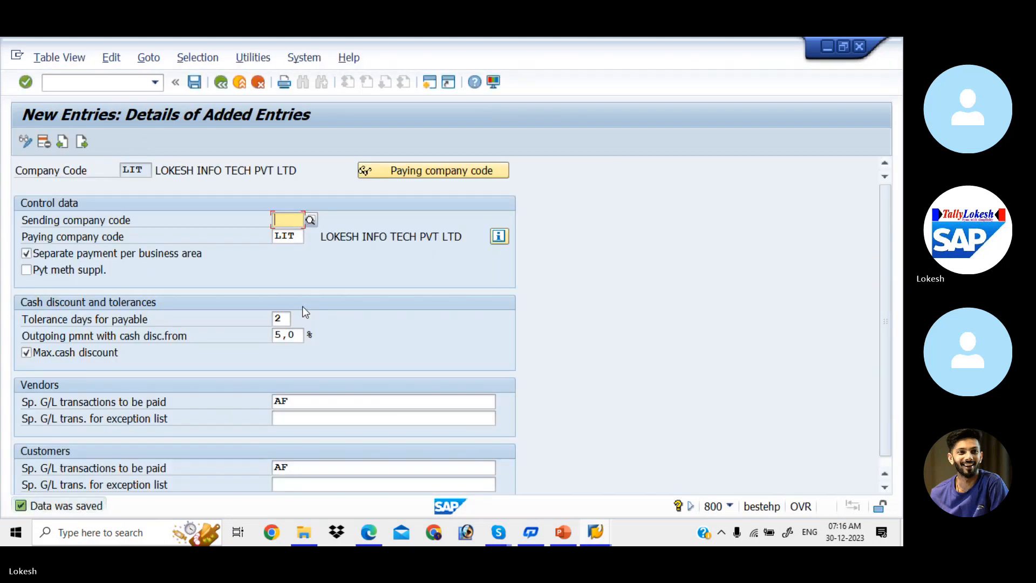
left_click(223, 82)
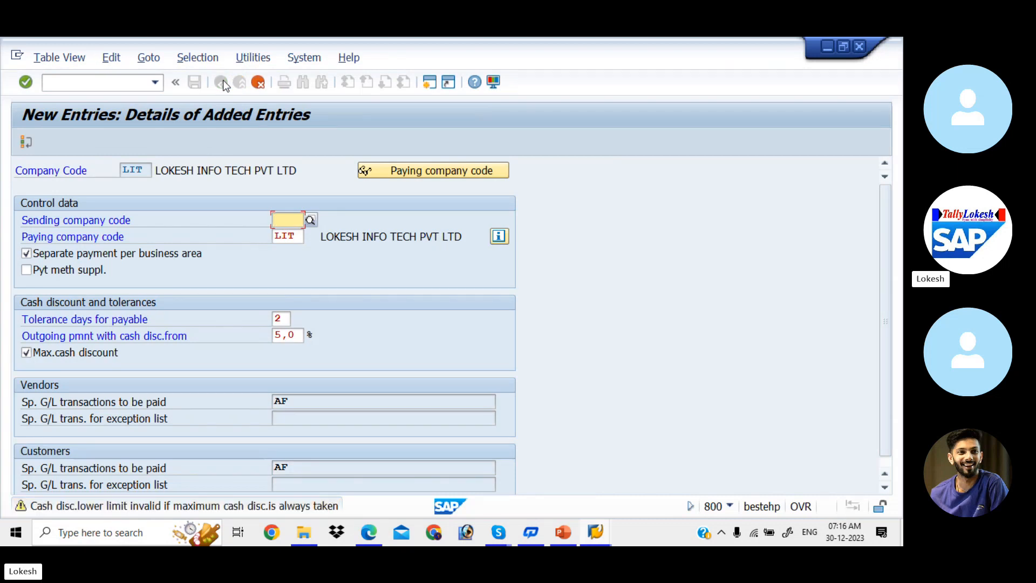
- Return to the FBZP menu and start a new Paying company codes entry
left_click(267, 81)
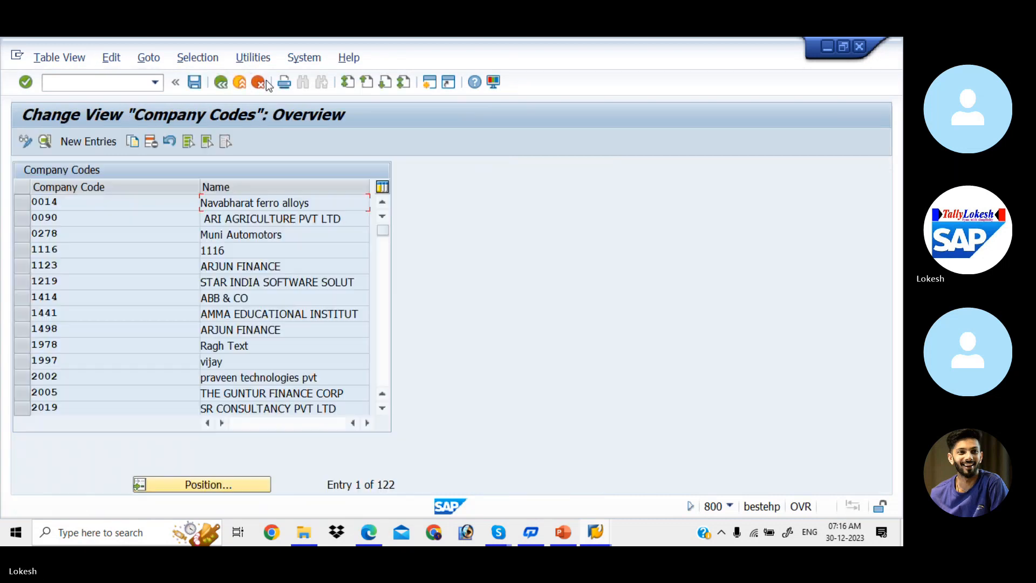
left_click(223, 82)
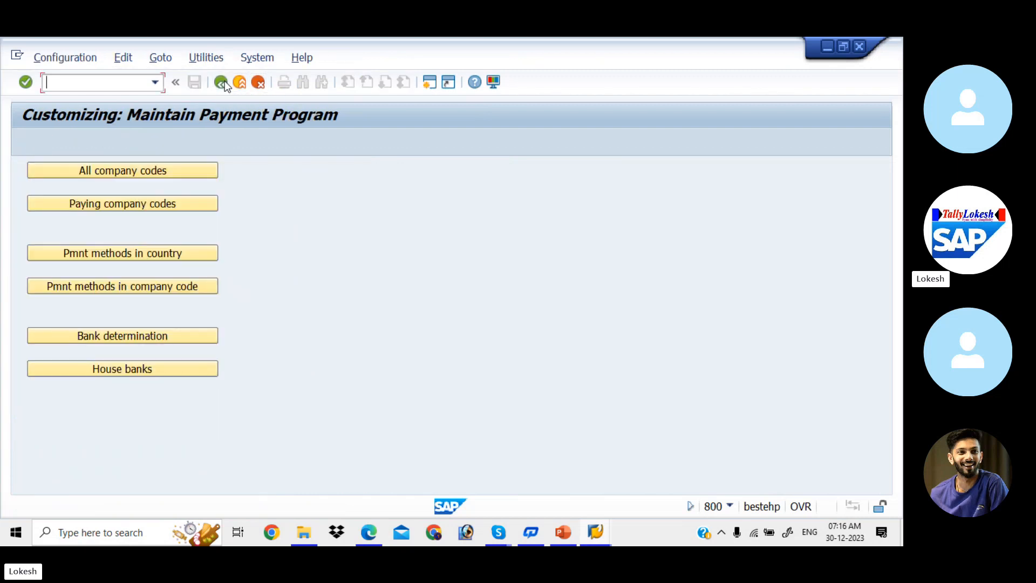
left_click(155, 203)
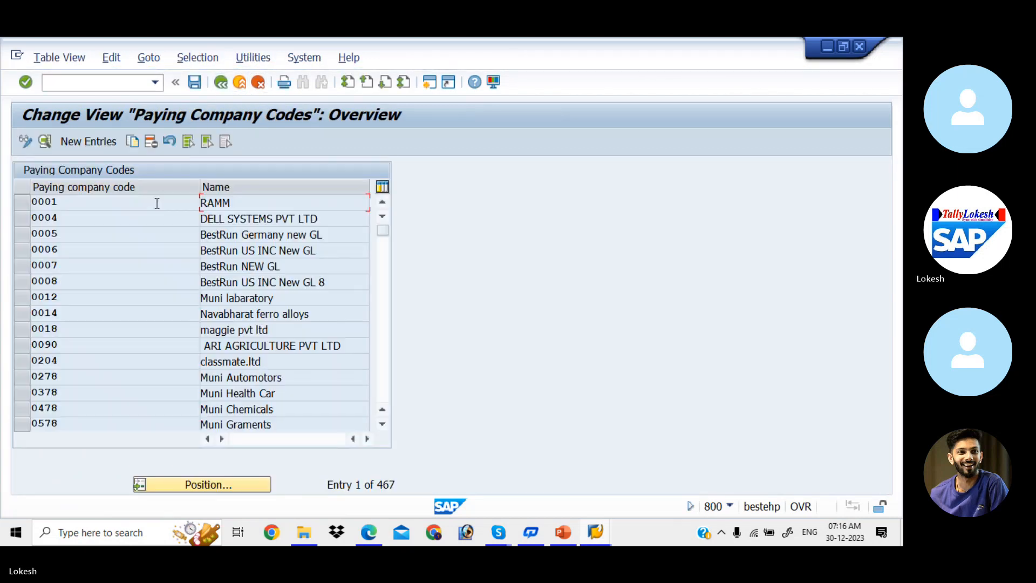
left_click(97, 144)
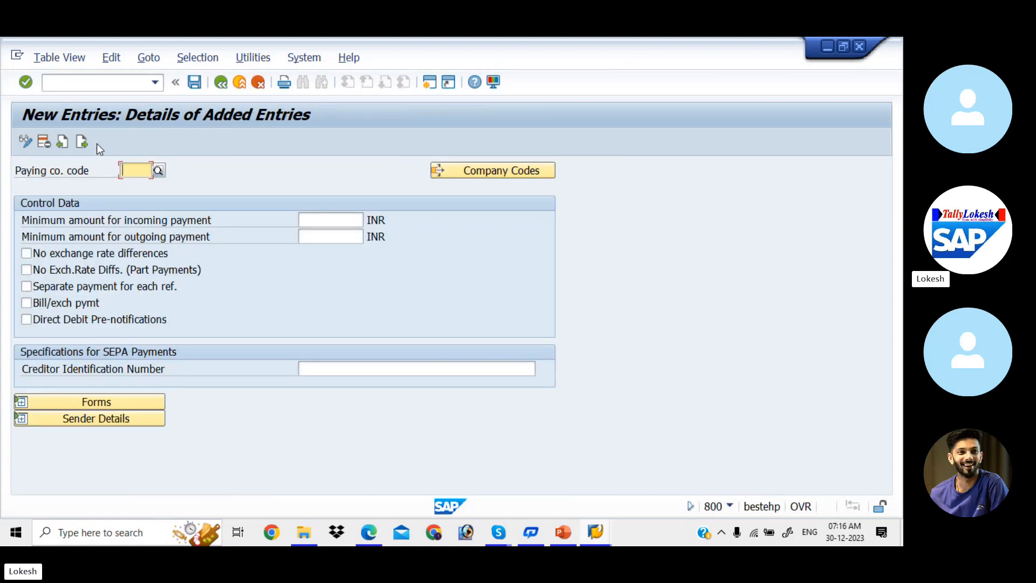
- Enter paying company code LIT with minimum incoming and outgoing payments of 100
type("LIT")
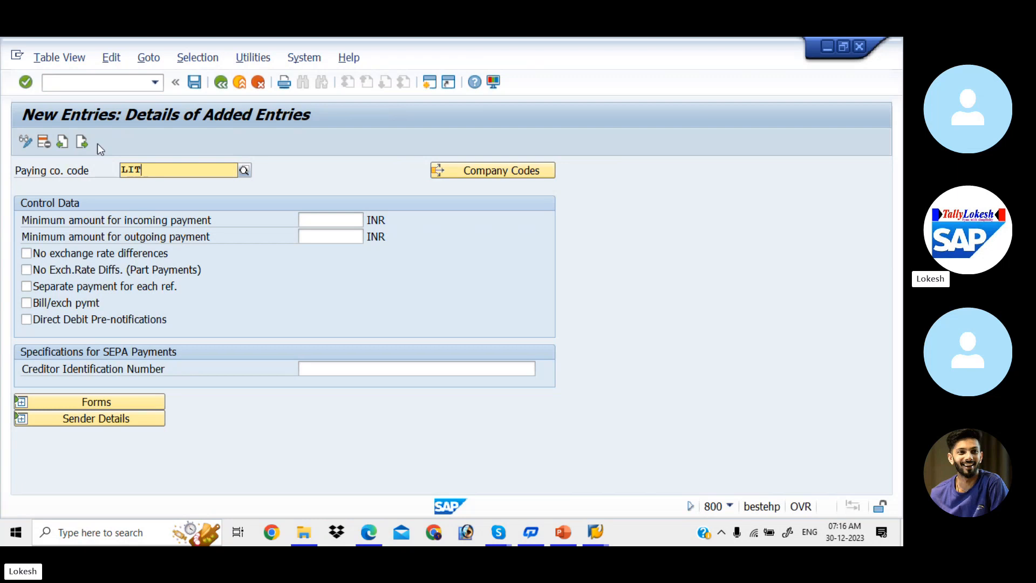
key("Return")
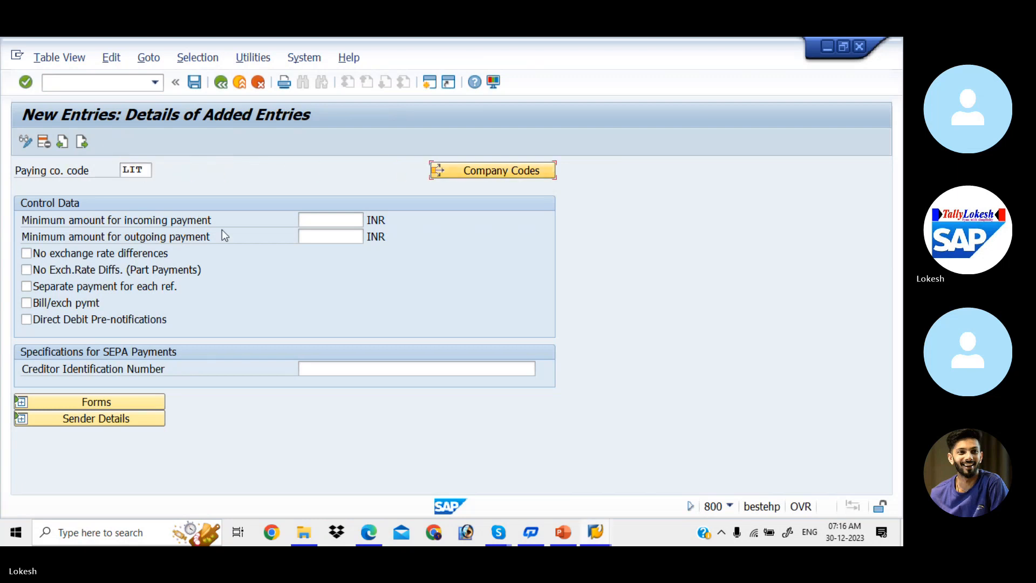
left_click(341, 217)
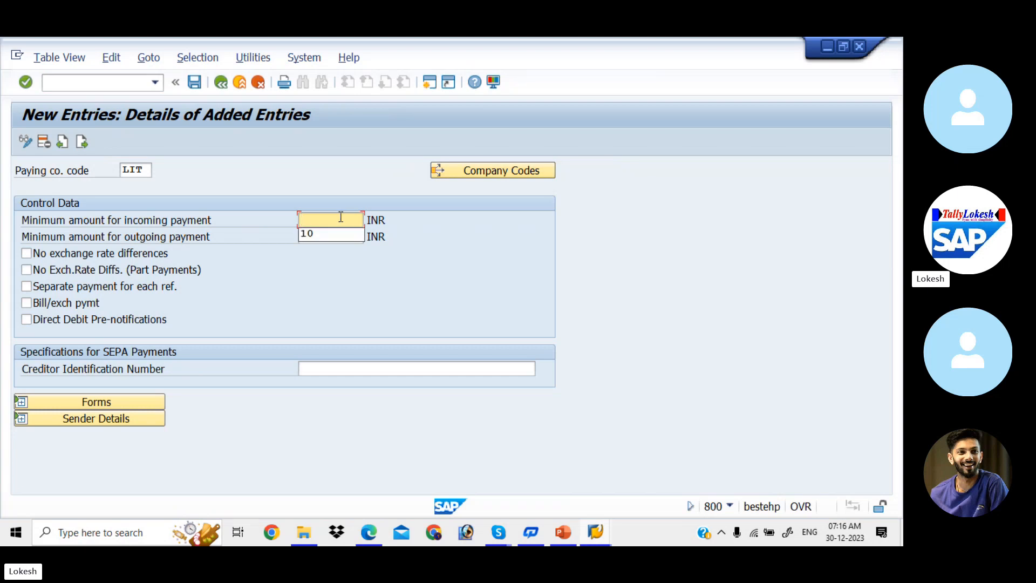
key("BackSpace")
type("100")
left_click(339, 235)
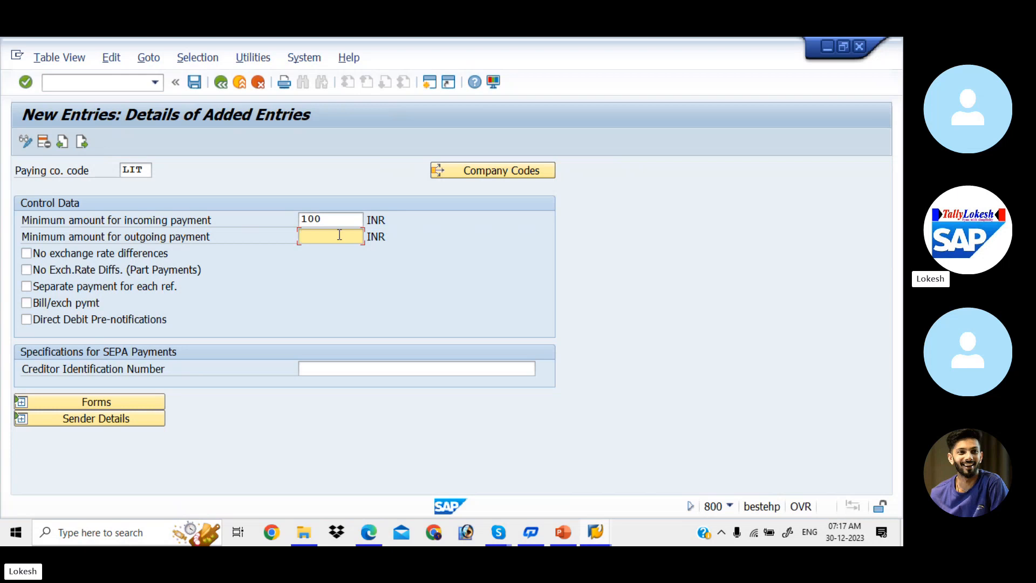
type("100")
- Turn on No exchange rate differences, No Exch.Rate Diffs. (Part Payments) and Separate payment for each ref
left_click(30, 254)
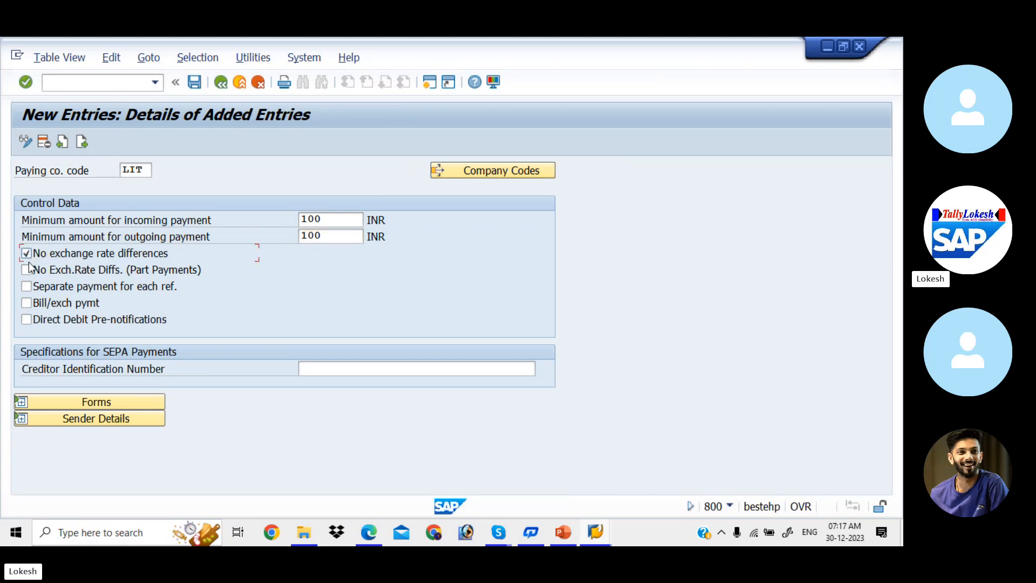
left_click(27, 271)
left_click(320, 366)
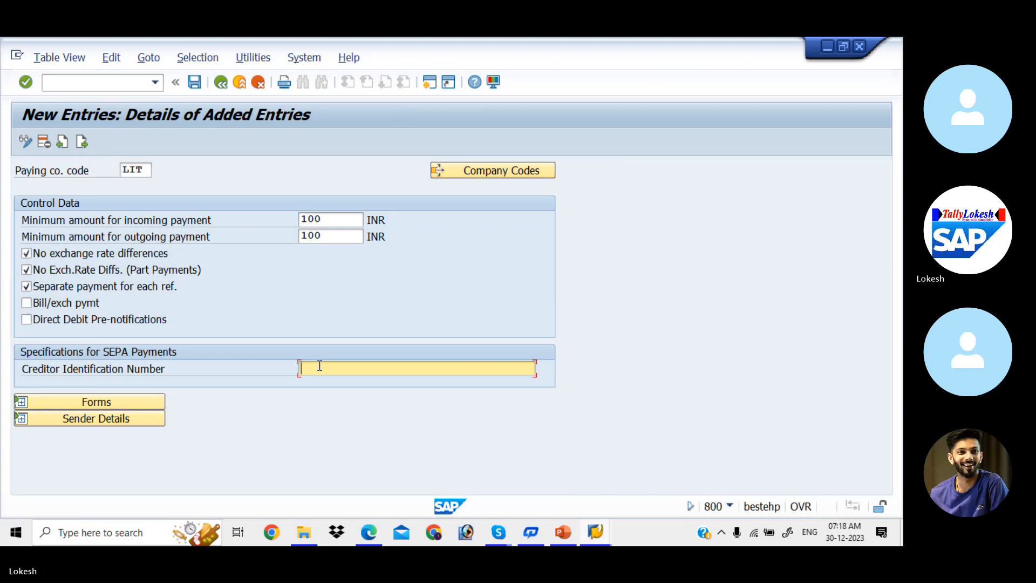
- Under Forms, assign F110_D_AVIS to the payment advice and F110_EDI_01 to the EDI accompanying sheet
left_click(153, 403)
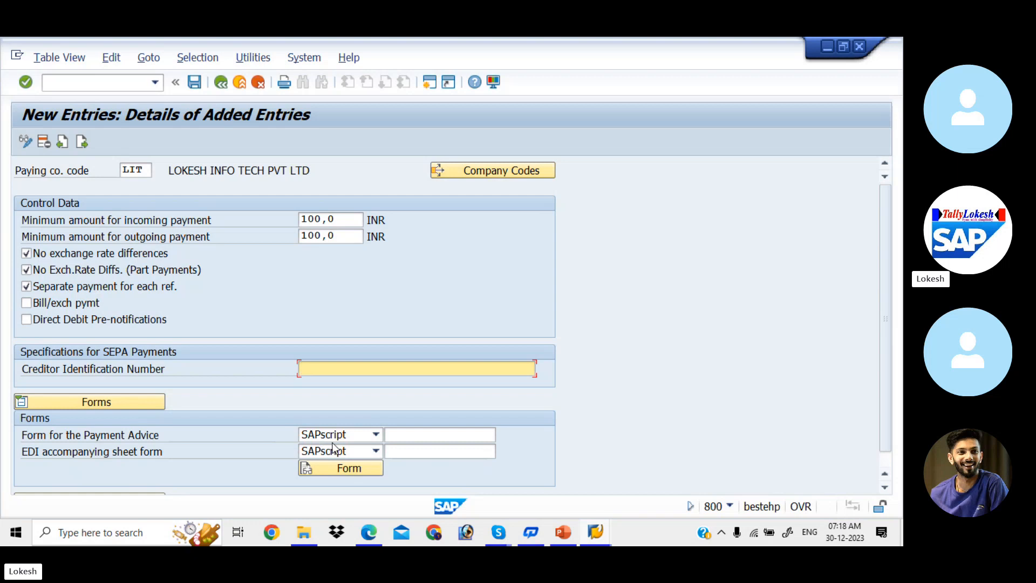
left_click(406, 435)
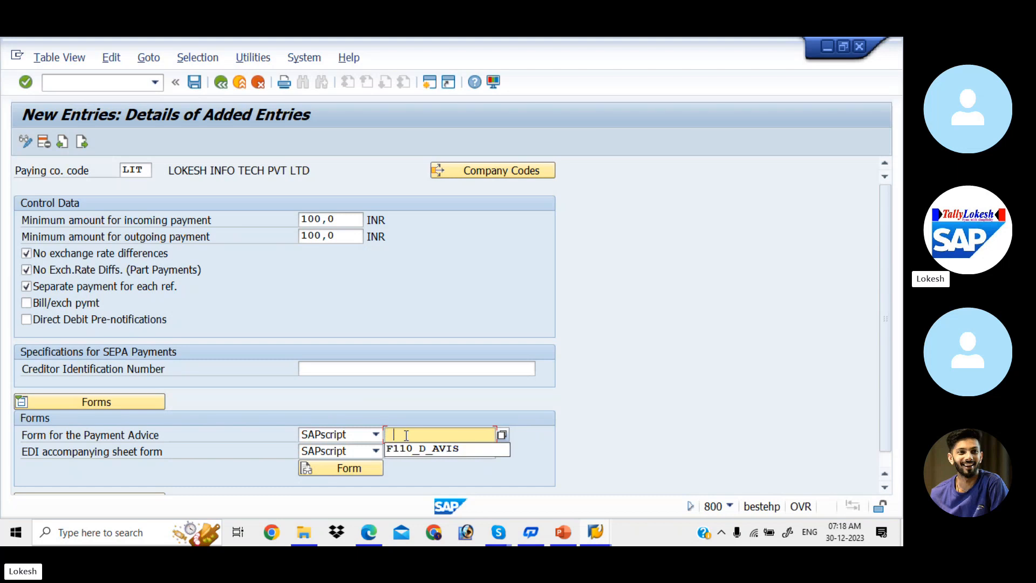
key("Down")
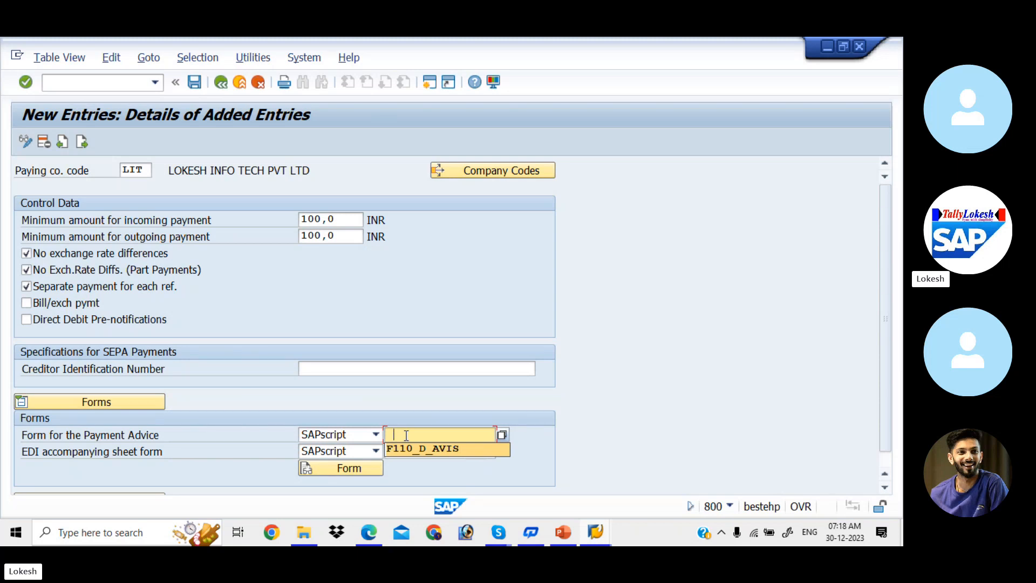
left_click(419, 448)
left_click(420, 448)
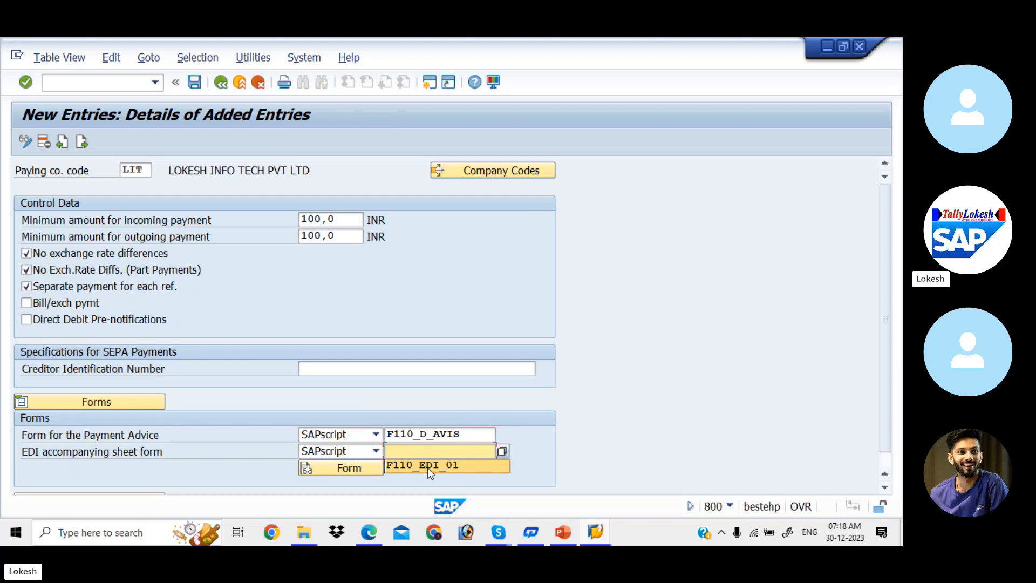
left_click(427, 467)
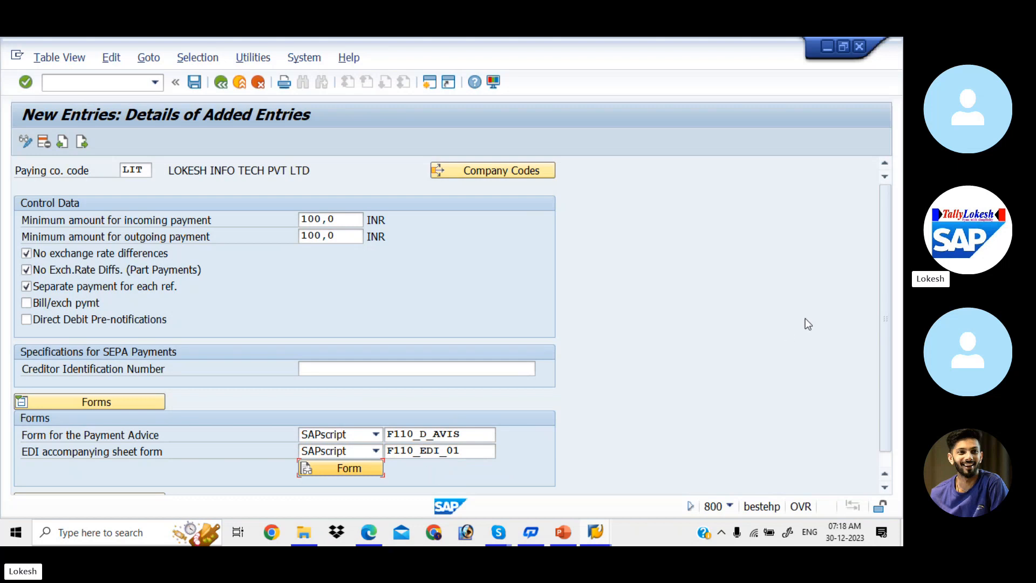
left_click_drag(884, 331, 886, 370)
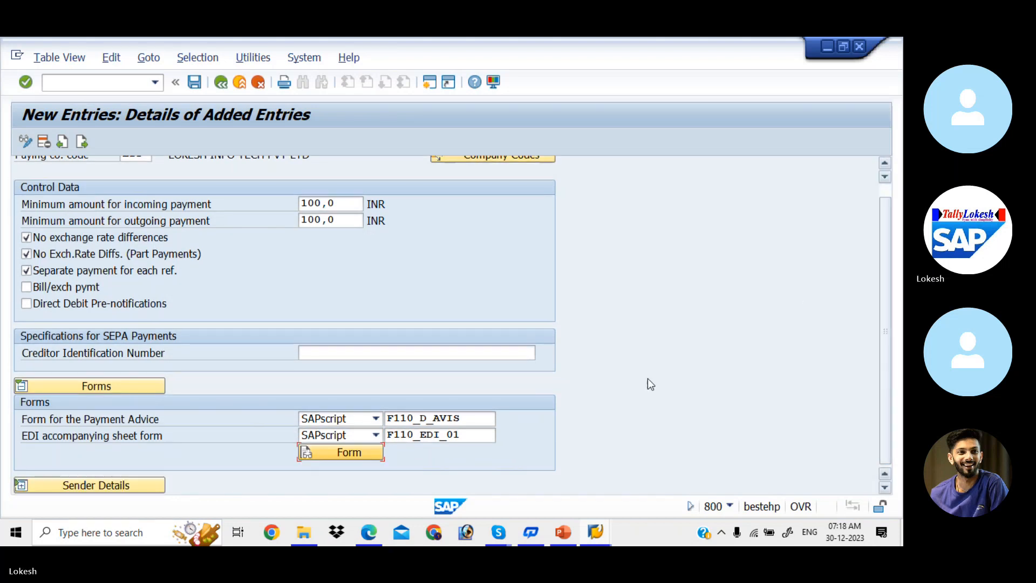
- Open form F110_EDI_01's basic settings to check its DINA4 page format and Courier 12 pt font
left_click(364, 458)
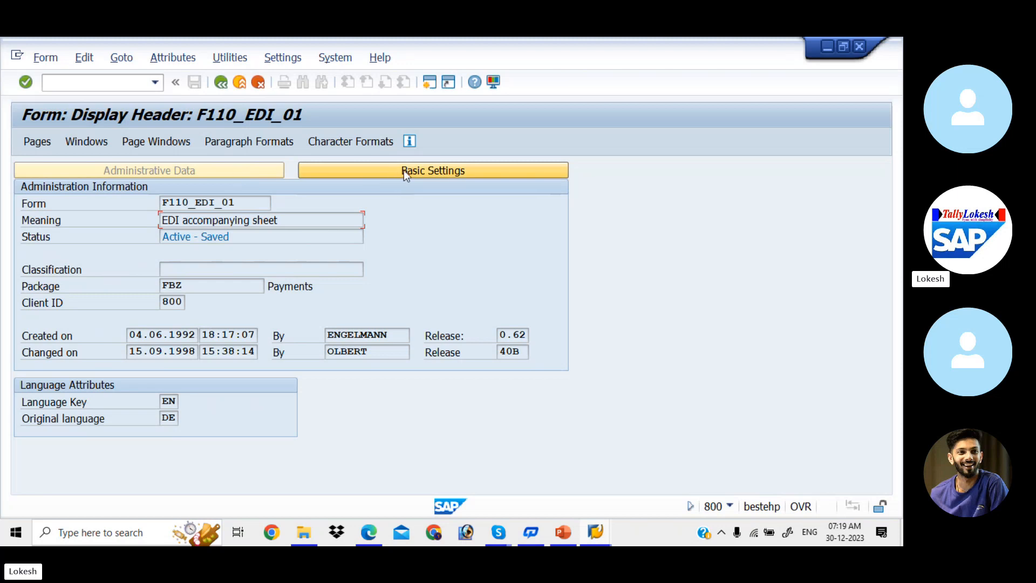
left_click(419, 170)
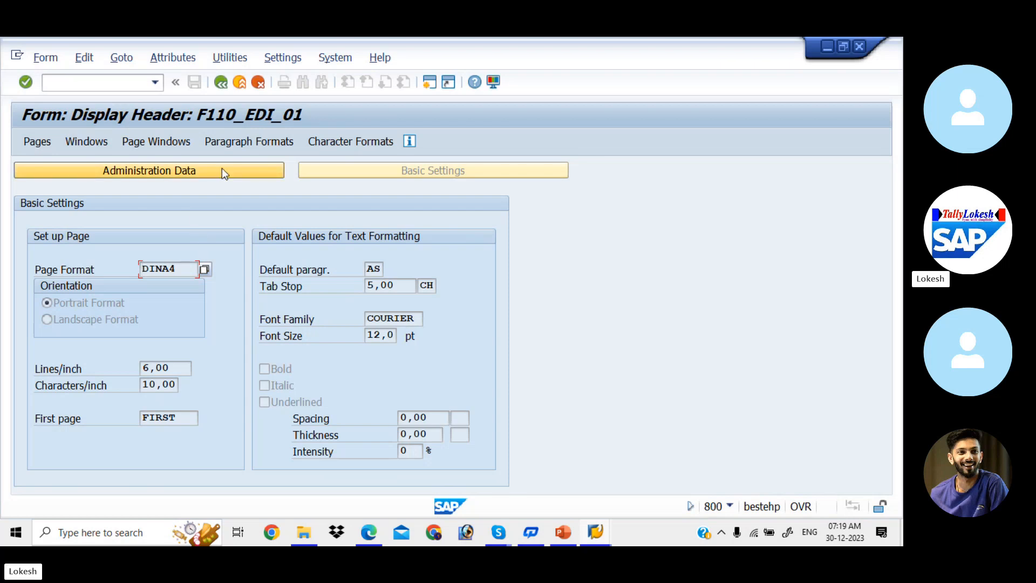
left_click(243, 58)
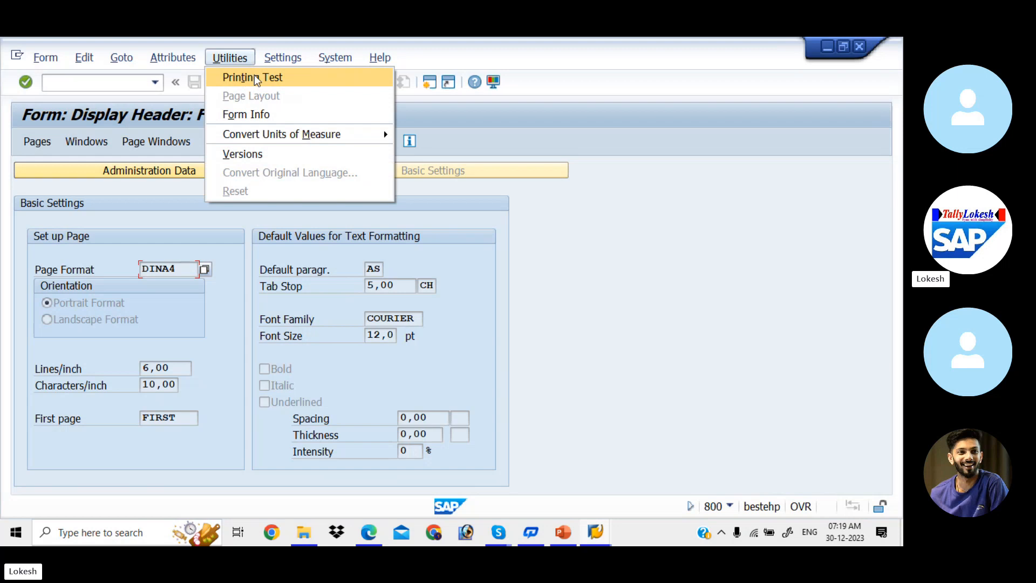
- Preview a test print of form F110_EDI_01 on LP01 with the SAP cover page, then return to its header
left_click(254, 77)
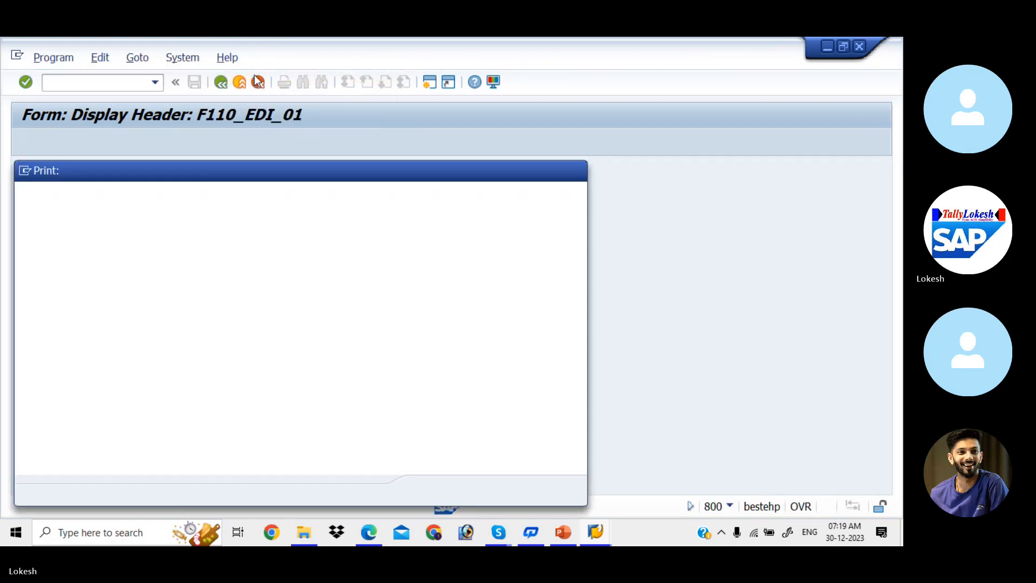
key("space")
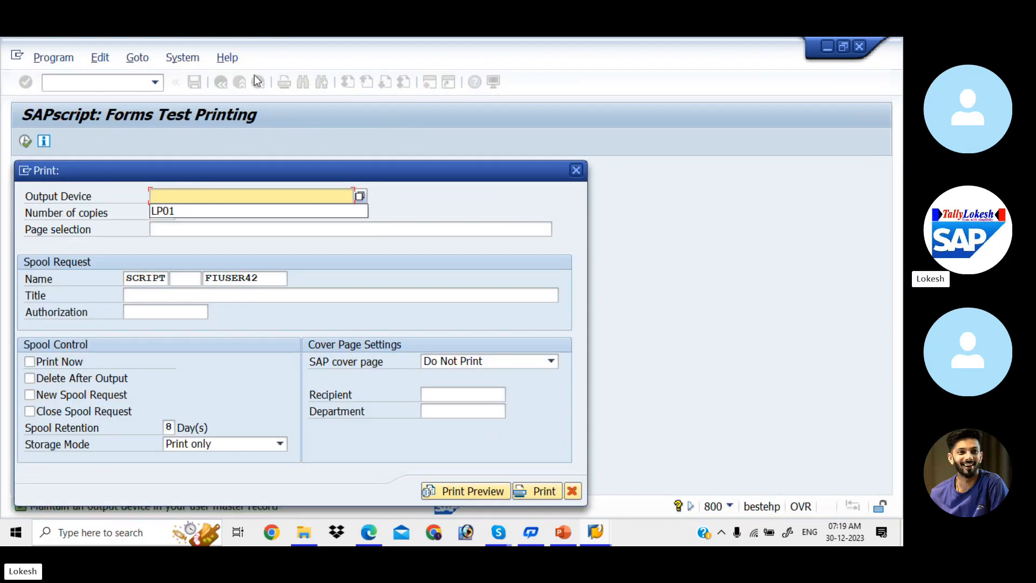
left_click(190, 214)
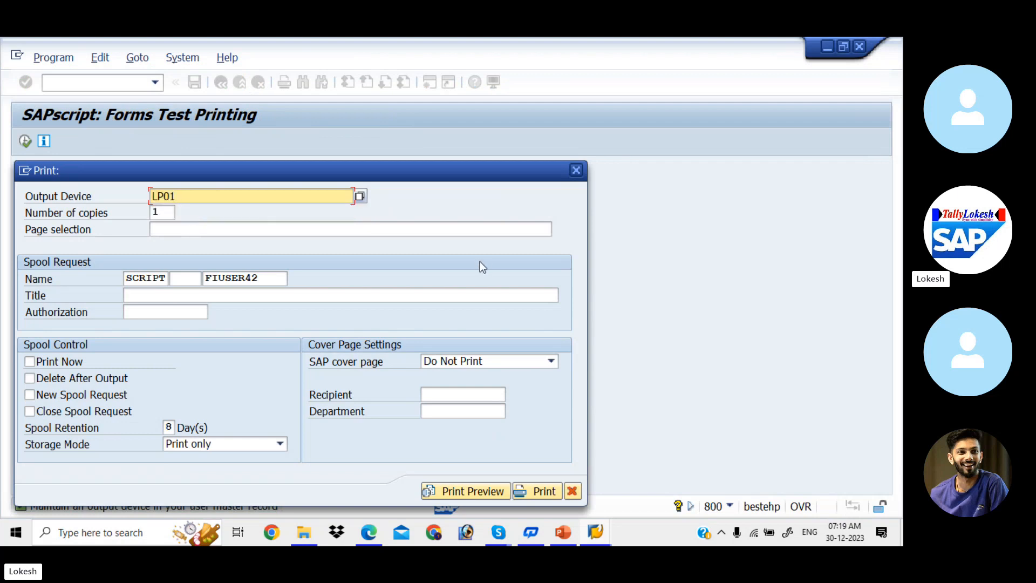
left_click(551, 361)
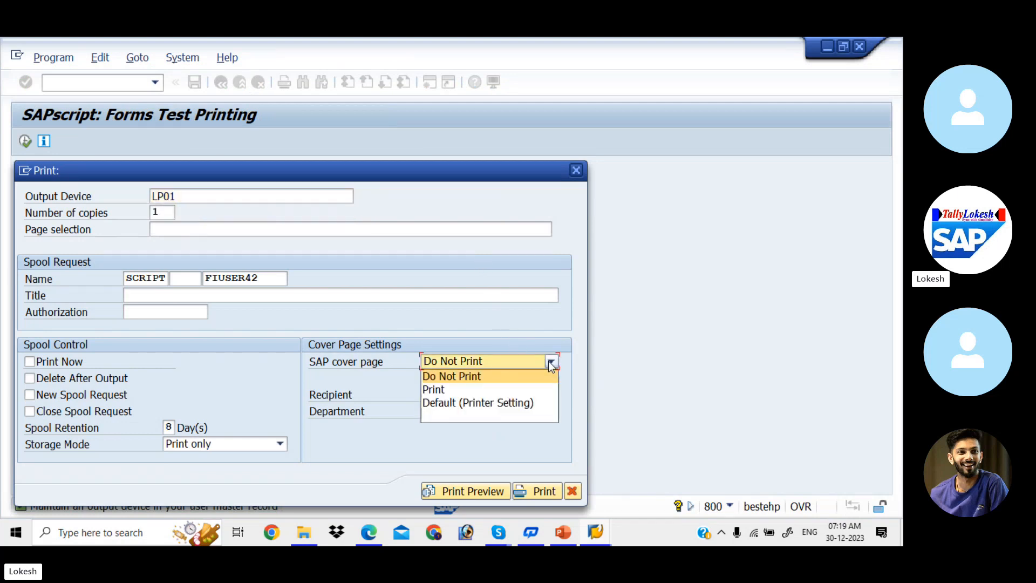
left_click(507, 390)
left_click(496, 493)
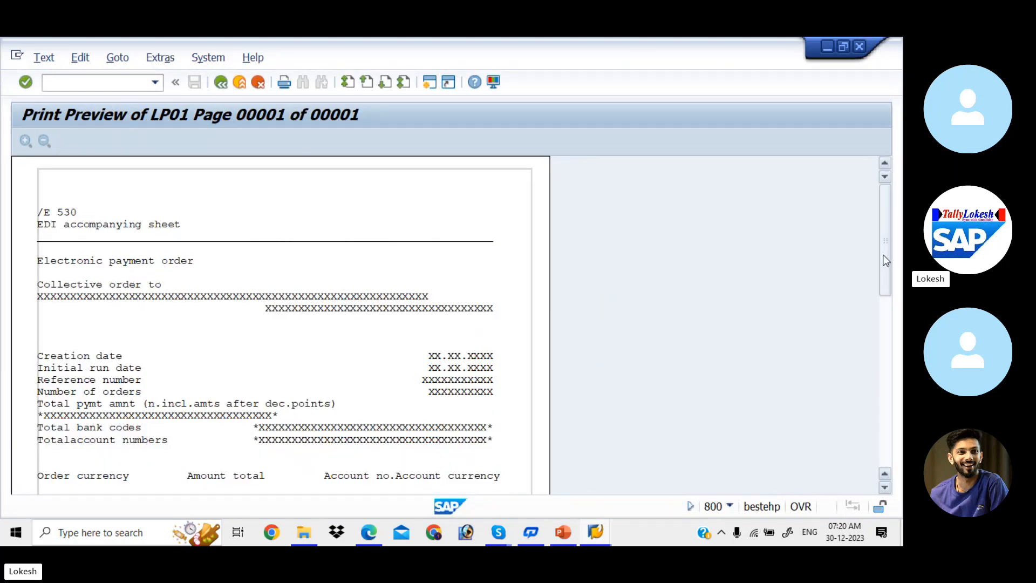
left_click_drag(886, 258, 892, 200)
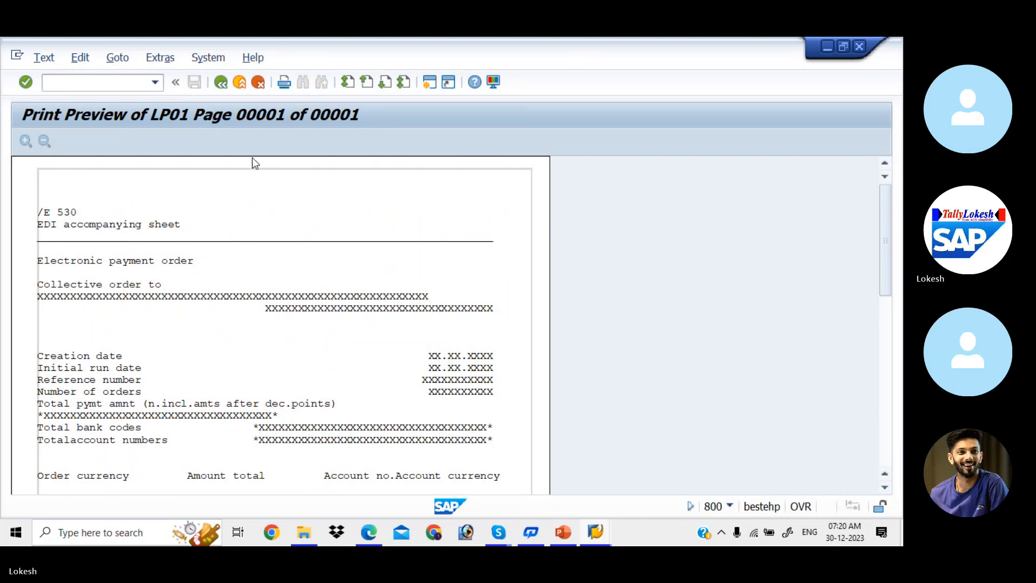
left_click(224, 87)
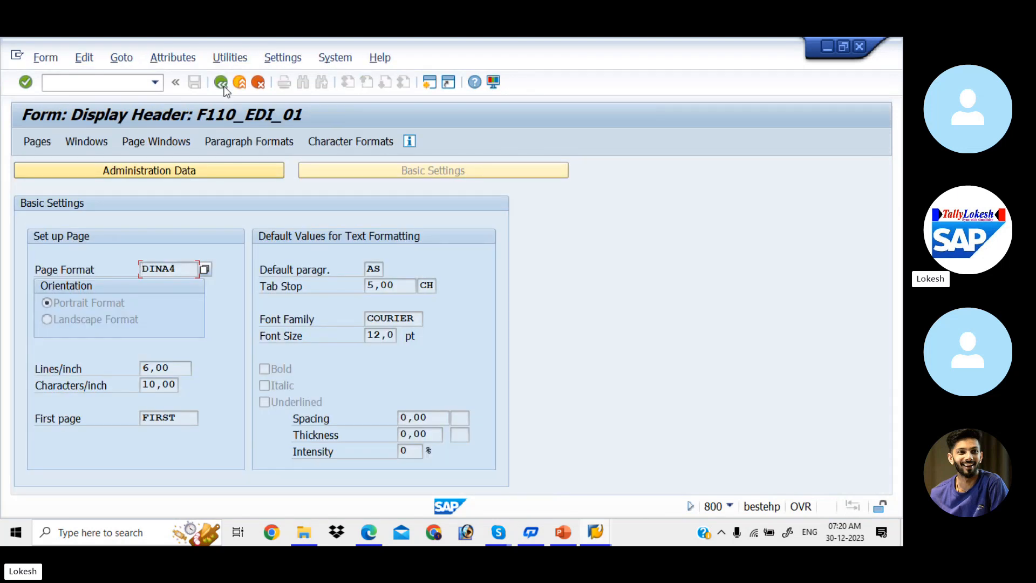
- Return to company code LIT's paying company code details and show its sender details
left_click(222, 82)
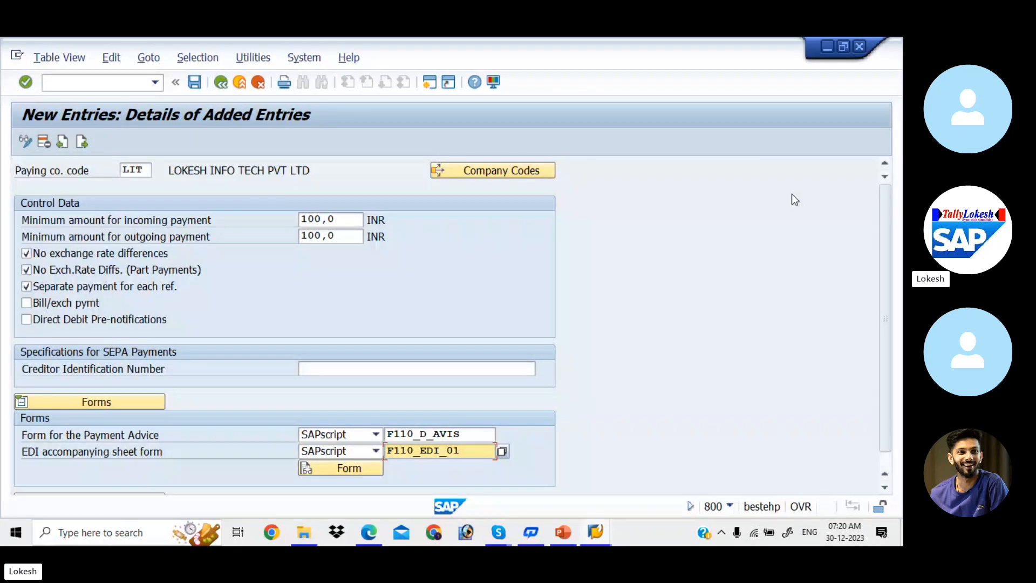
scroll(884, 296, "down", 1)
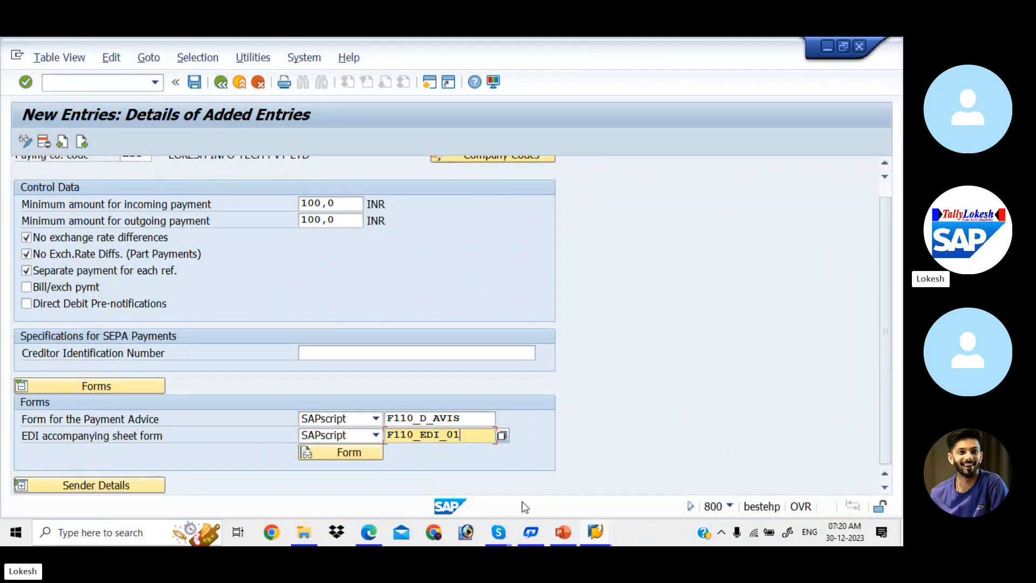
left_click(161, 489)
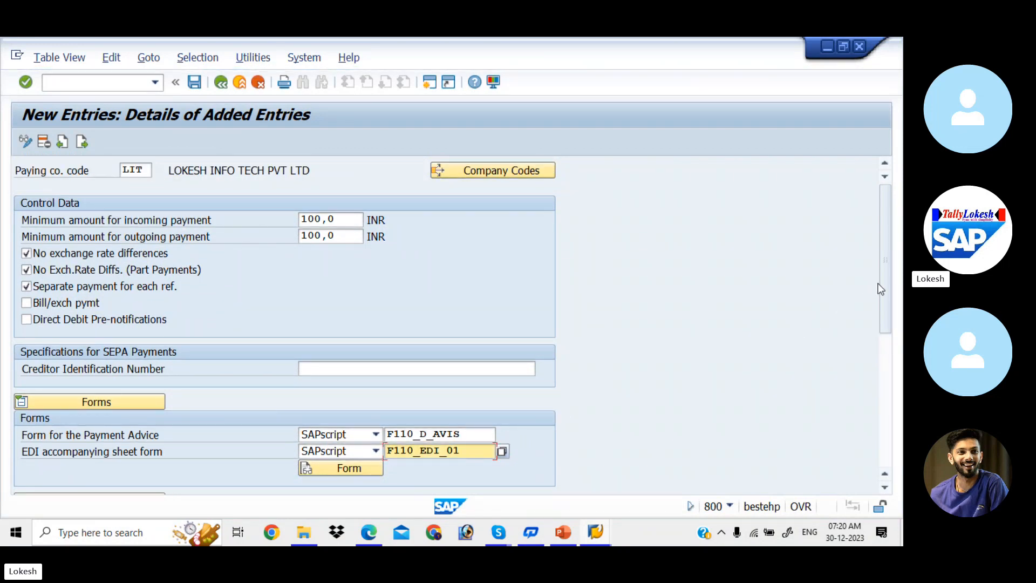
left_click_drag(883, 290, 898, 406)
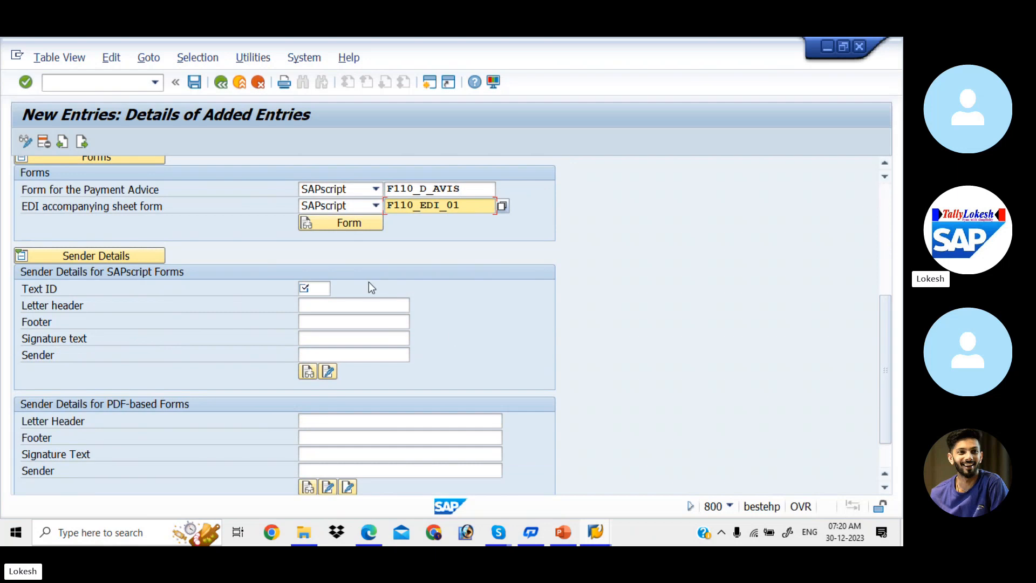
- Fill Text ID ADRS, header ADRS_HEADER, footer ADRS_FOOTER, signature ADRS_SIGNATURE and sender ADRS_SENDER
left_click(321, 288)
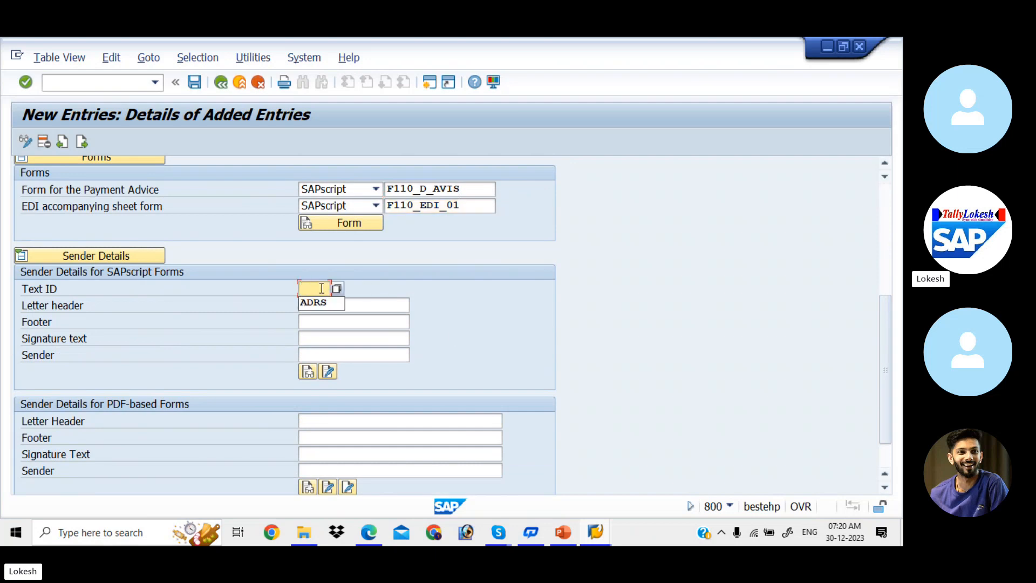
key("Down")
key("Tab")
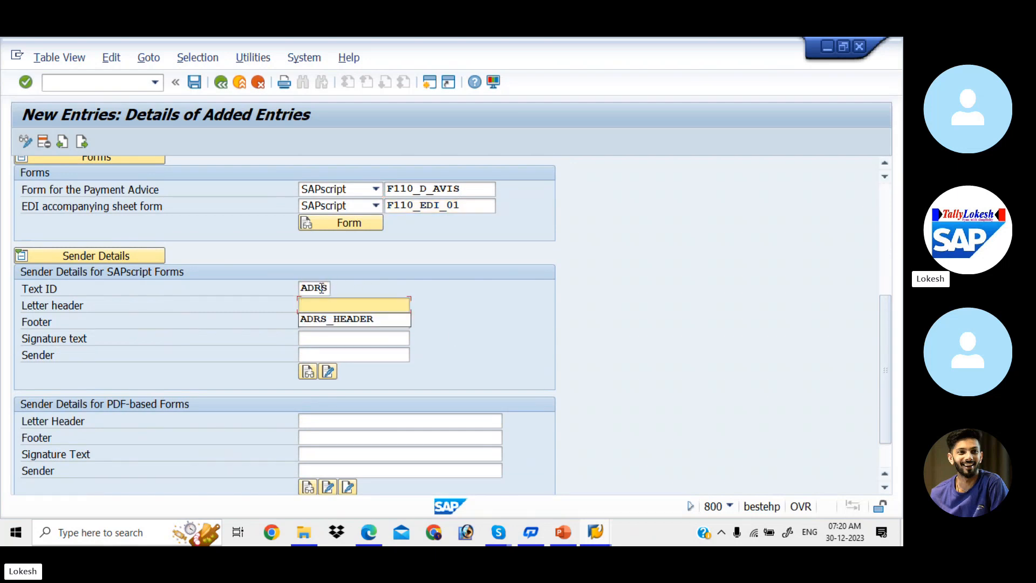
key("Down")
key("Tab")
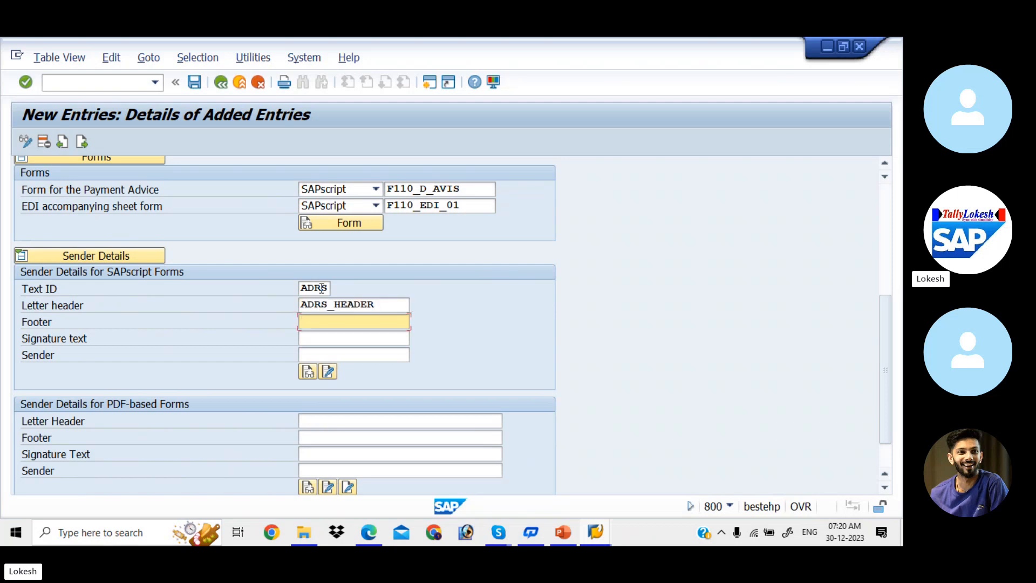
key("Down")
key("Tab")
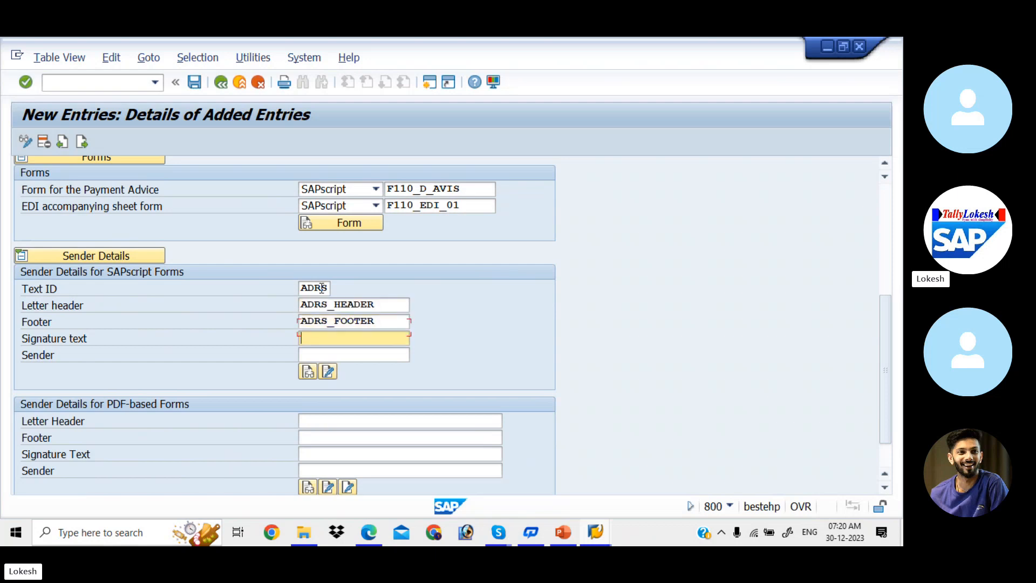
key("Down")
key("Tab")
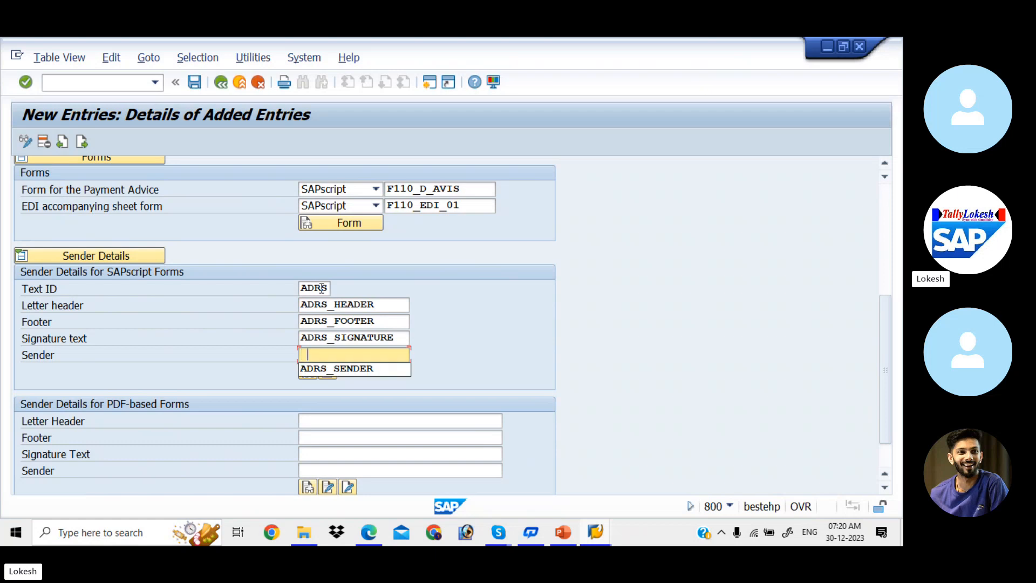
key("Down")
key("Tab")
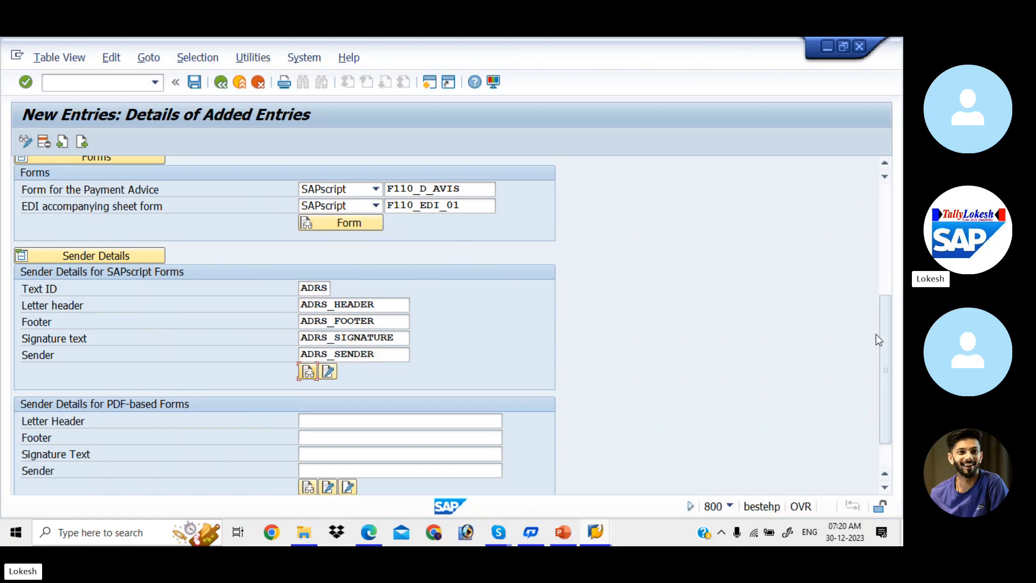
left_click_drag(885, 349, 893, 398)
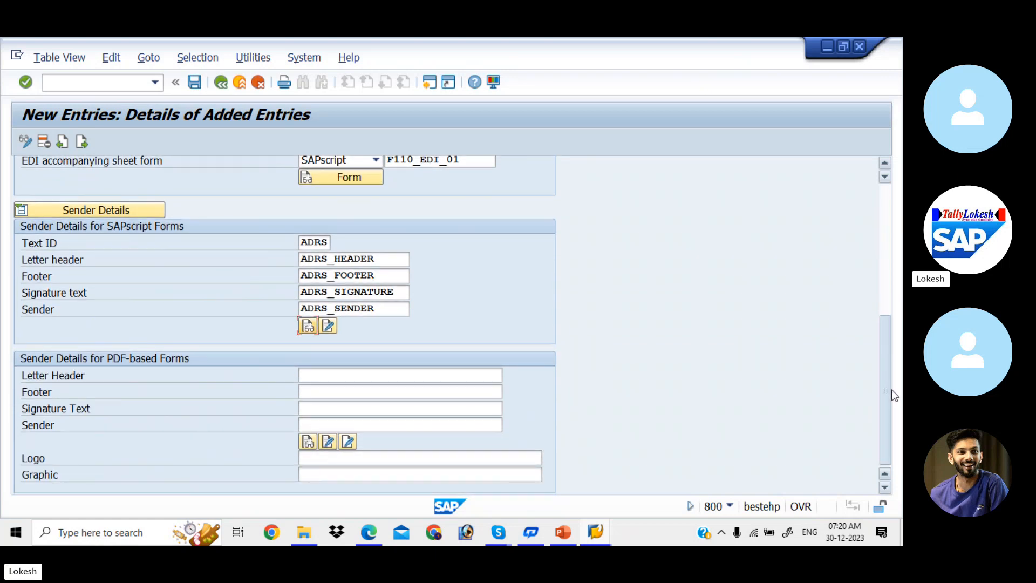
left_click_drag(892, 374, 869, 198)
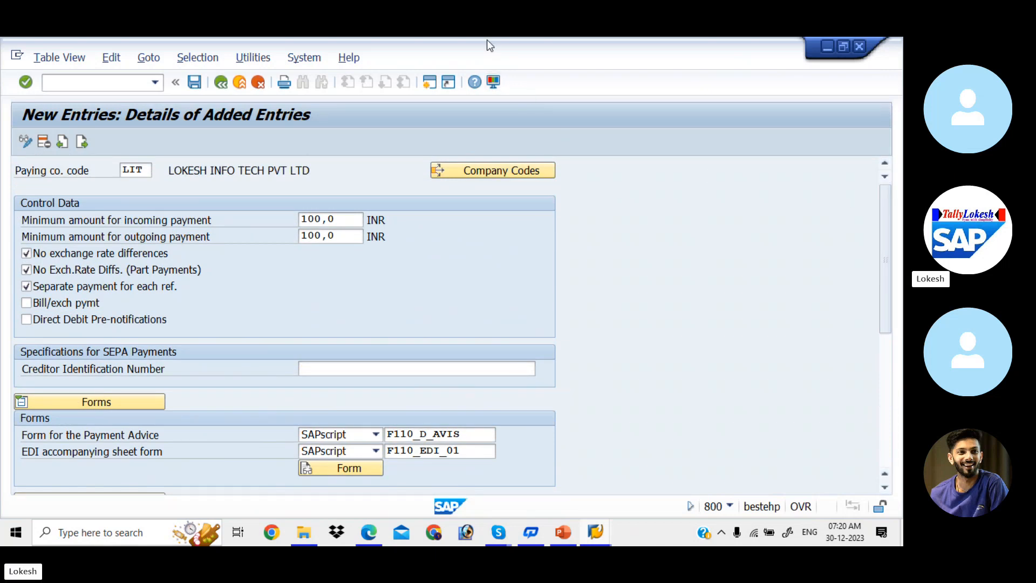
- Save LIT's paying company code entry to the customizing request and back out to the payment program menu
left_click(198, 84)
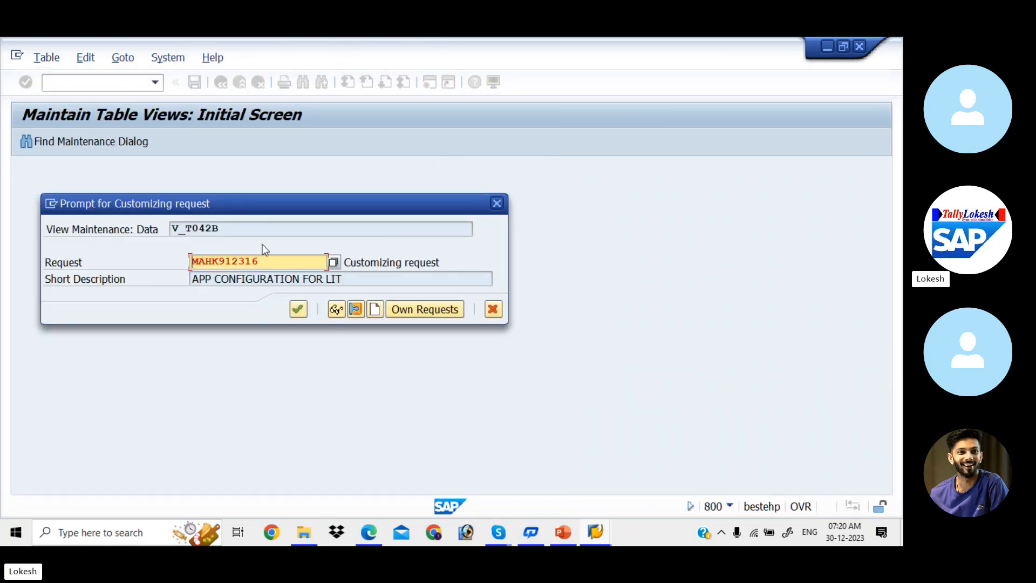
left_click(298, 306)
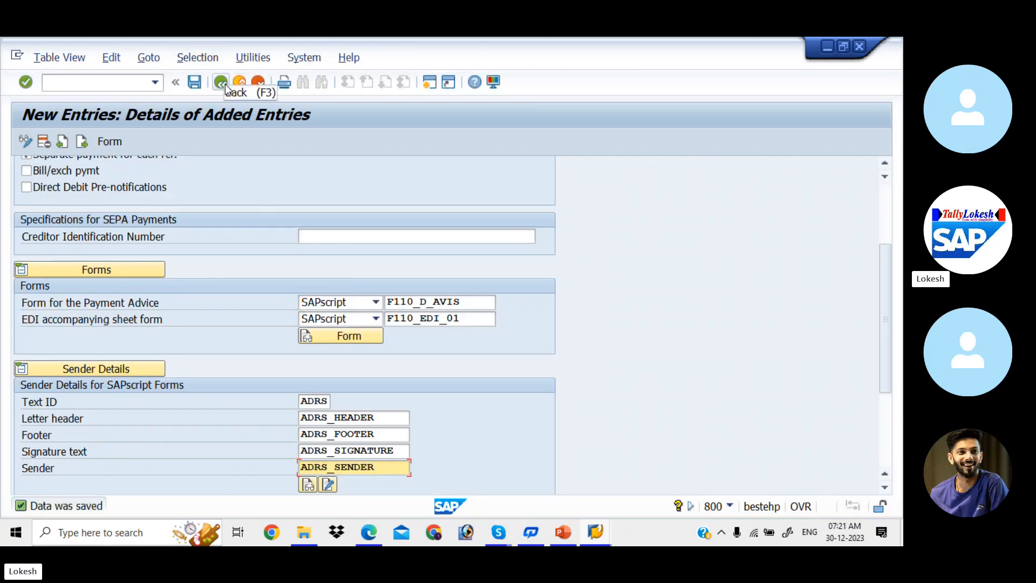
left_click(222, 83)
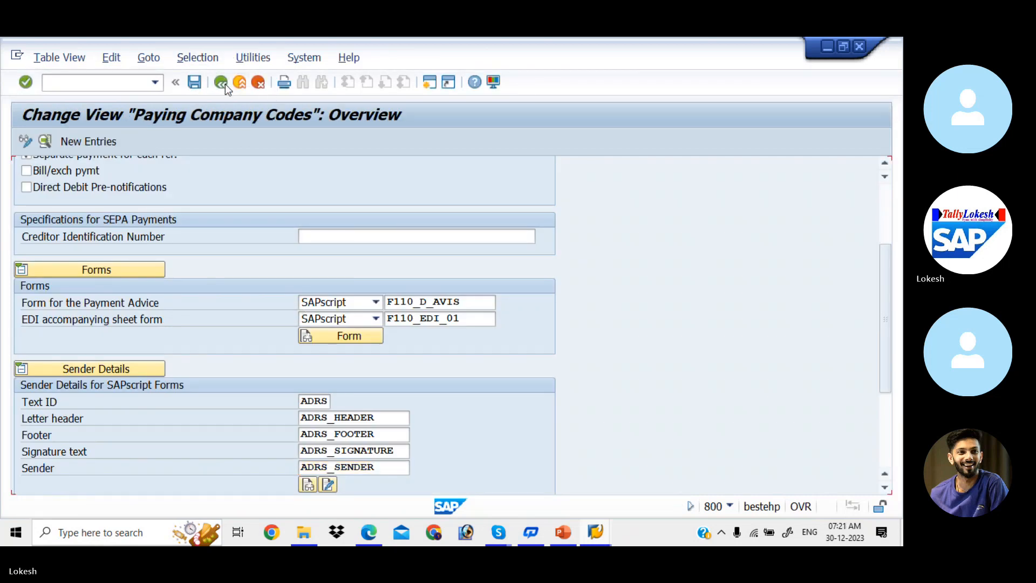
left_click(225, 84)
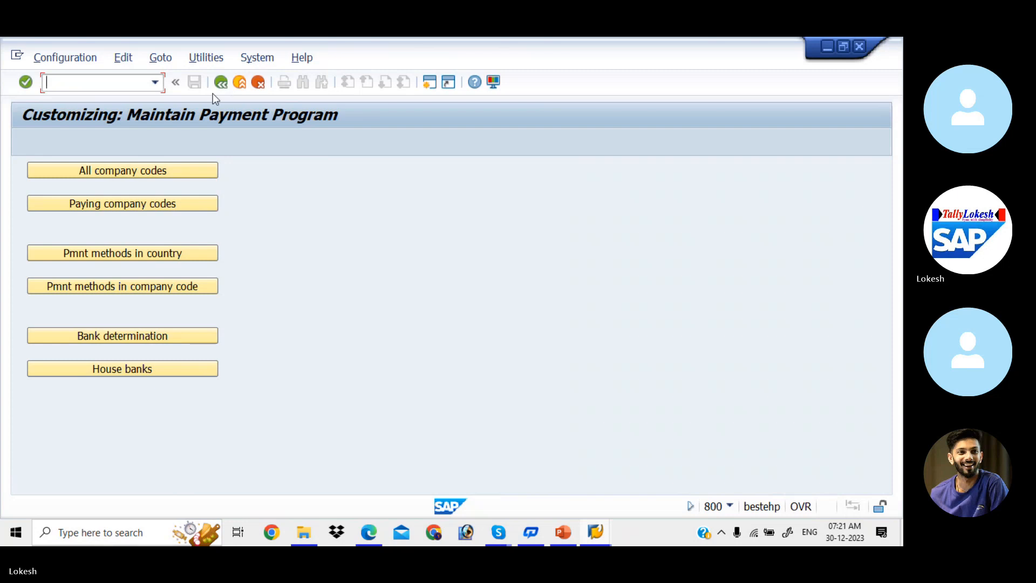
- Open payment methods per country and position the list at country IN to review India's methods
left_click(148, 251)
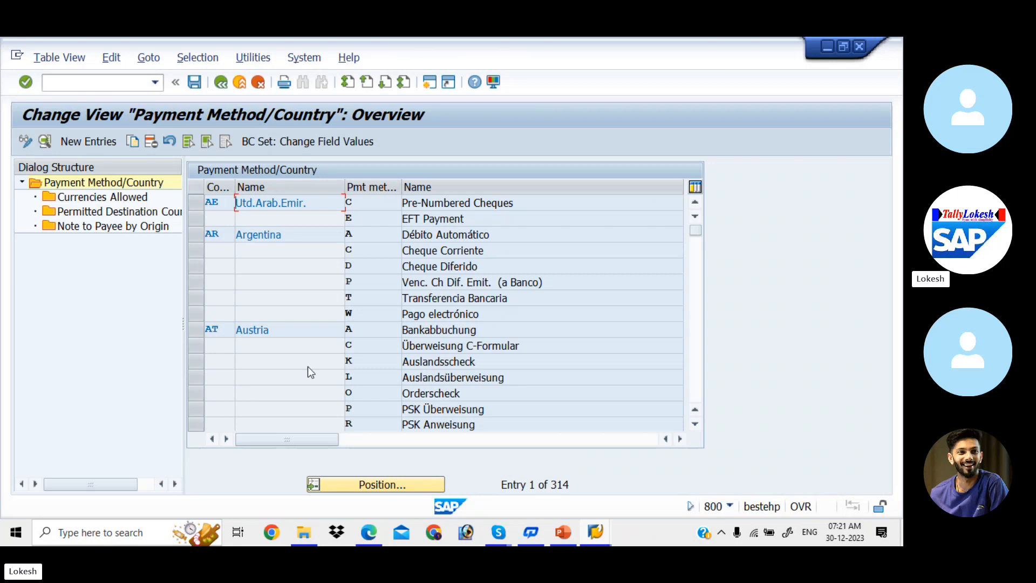
left_click(396, 485)
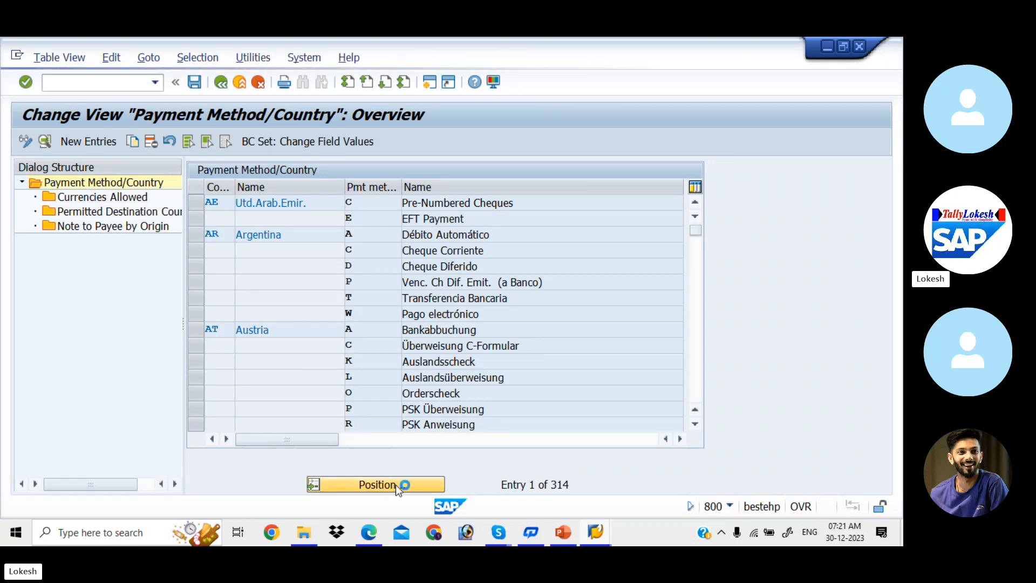
type("IN")
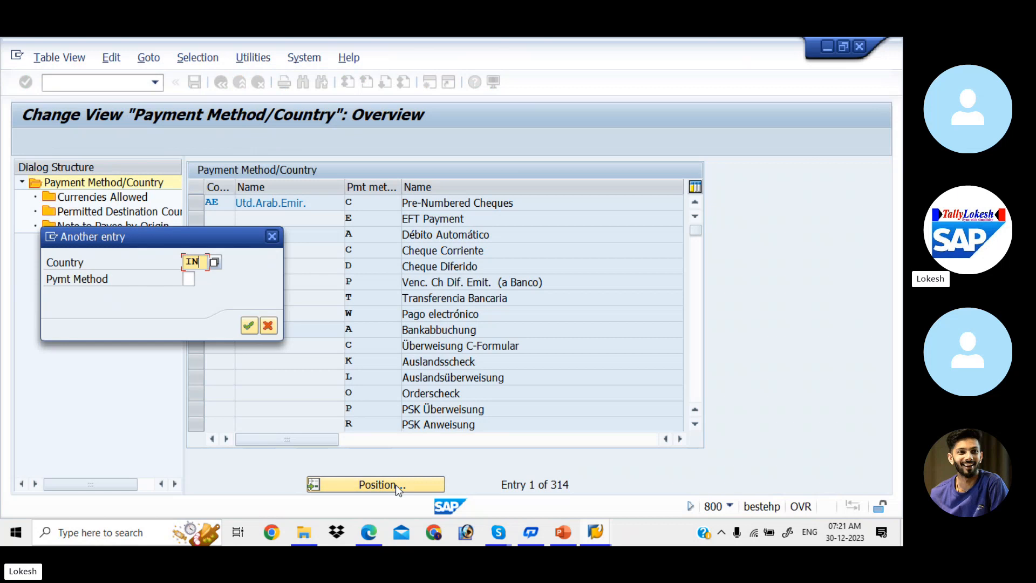
key("Return")
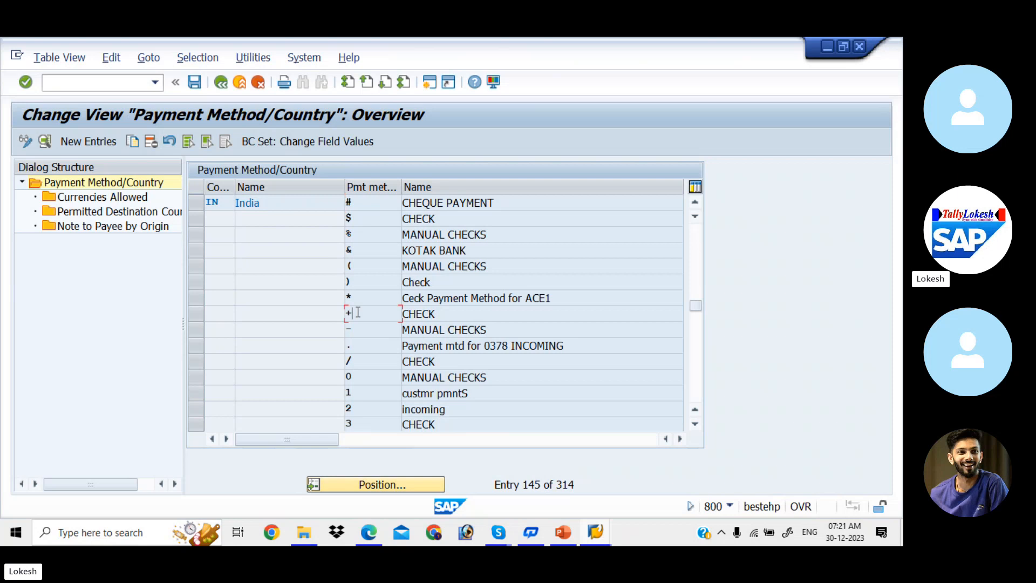
left_click(363, 427)
left_click(696, 409)
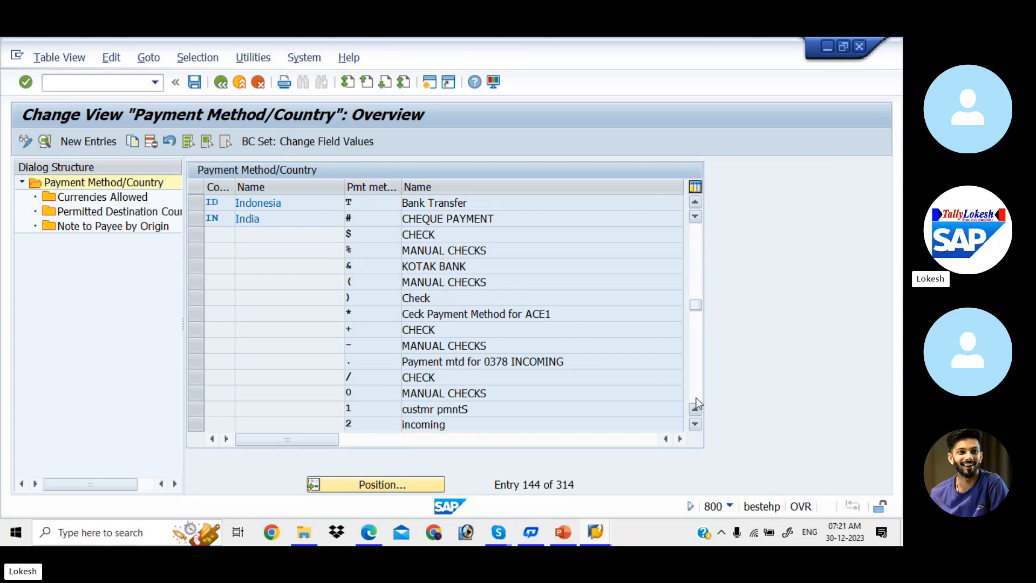
scroll(696, 400, "down", 5)
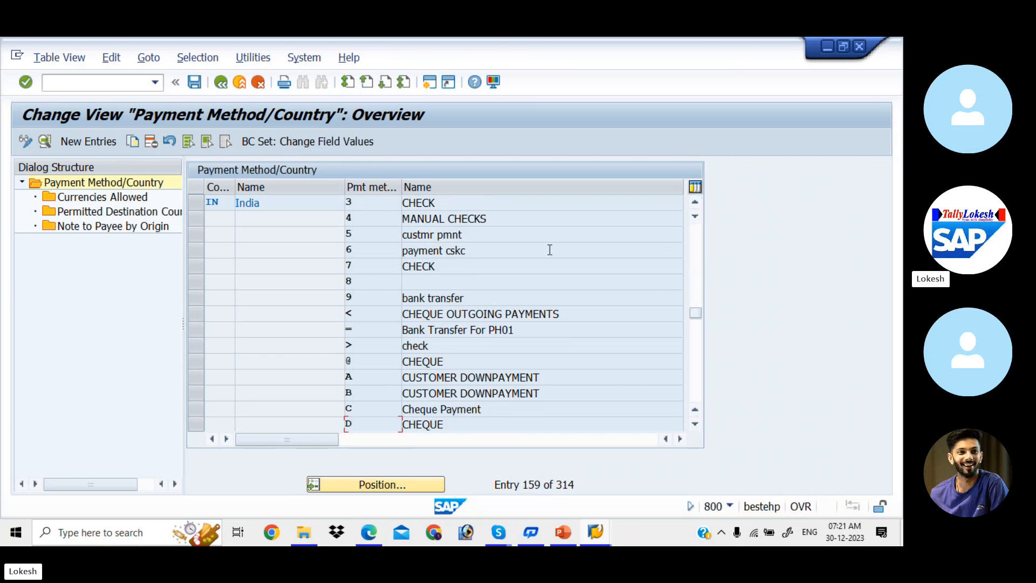
left_click(695, 217)
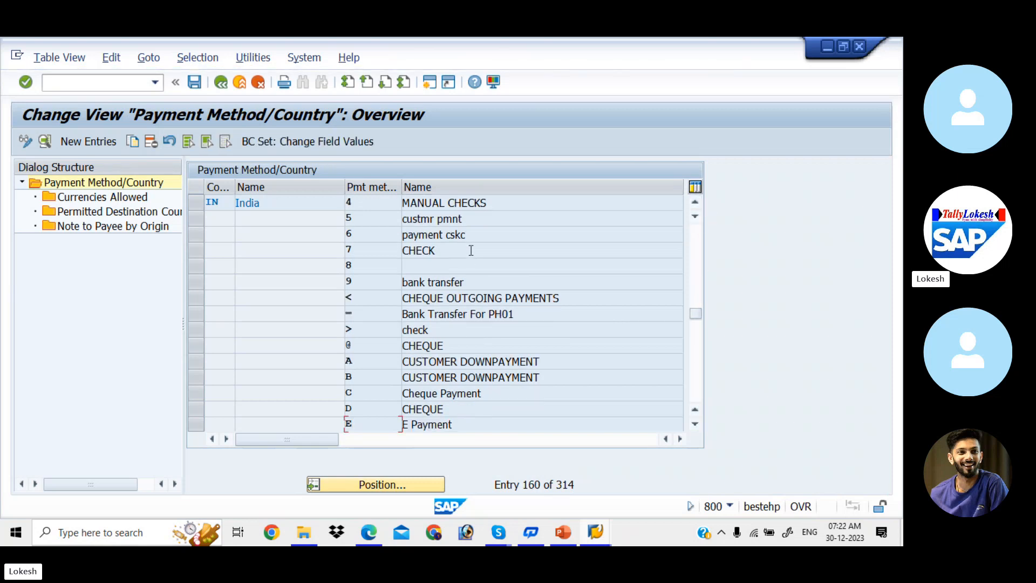
left_click(700, 273)
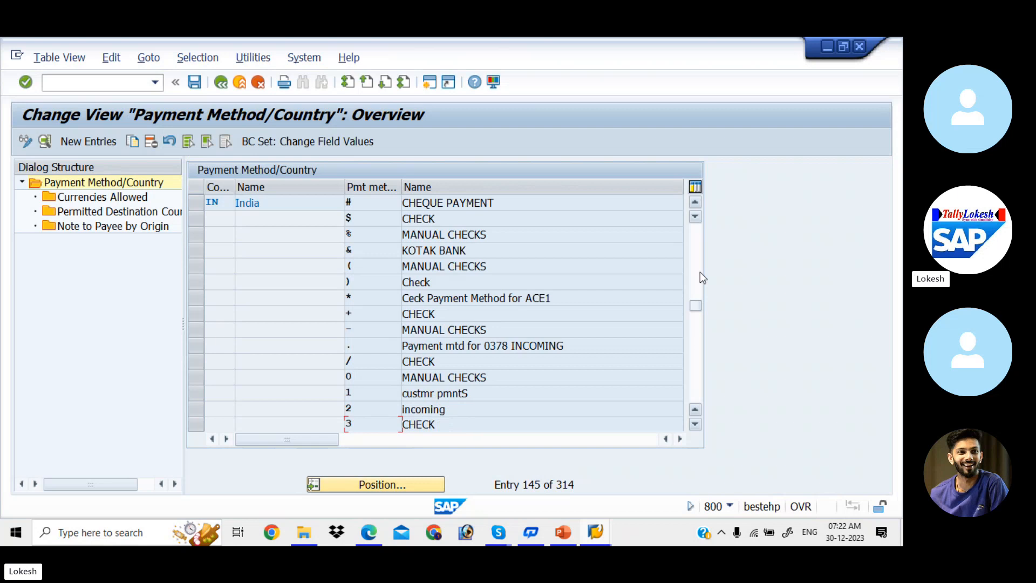
- Open India's payment method 3 CHECK and change its second description from CHECK FOR SAP4 to CHECK FOR LIT
double_click(462, 429)
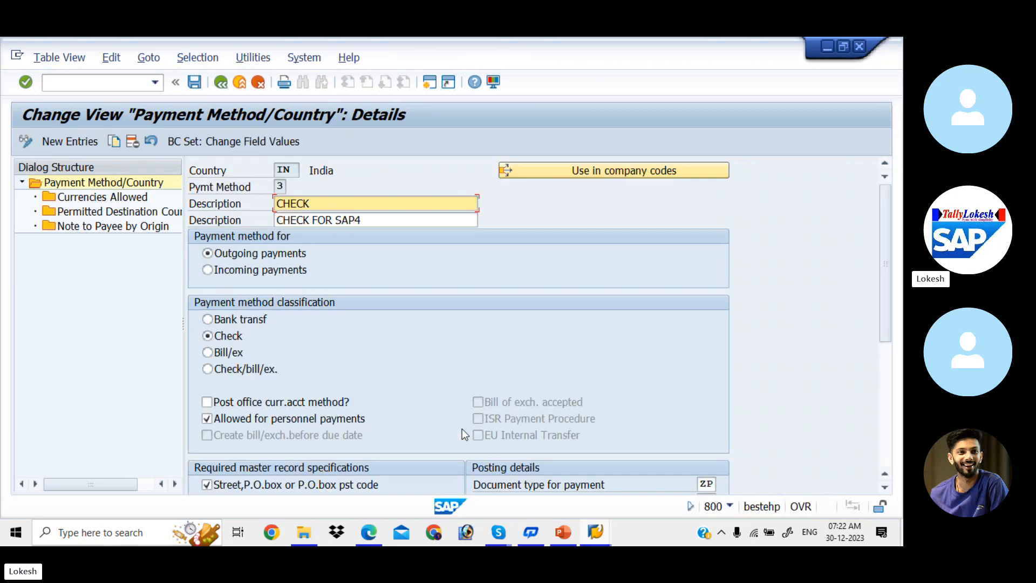
left_click(377, 220)
key("BackSpace")
key("BackSpace")
key("BackSpace")
key("BackSpace")
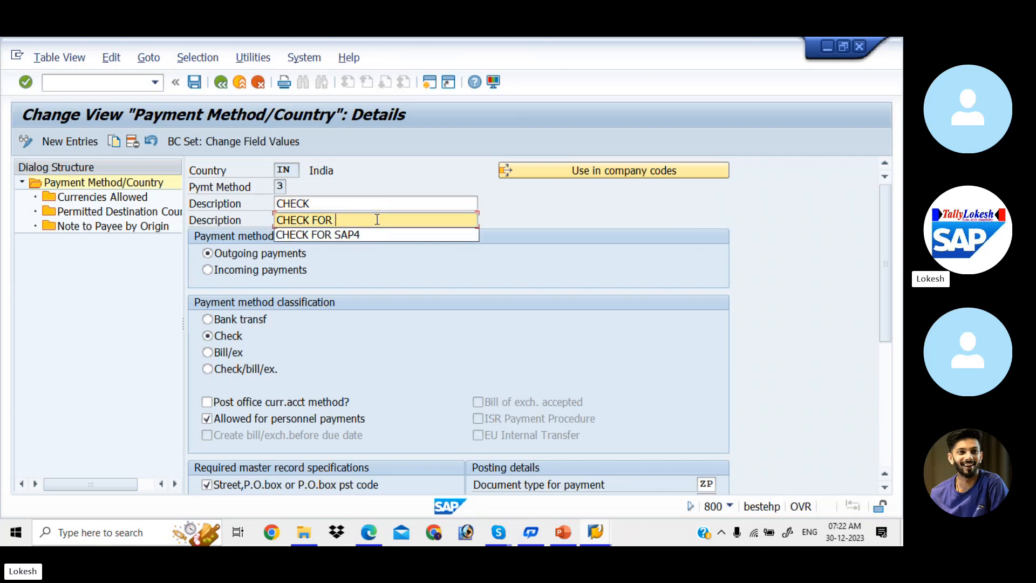
type("LIT")
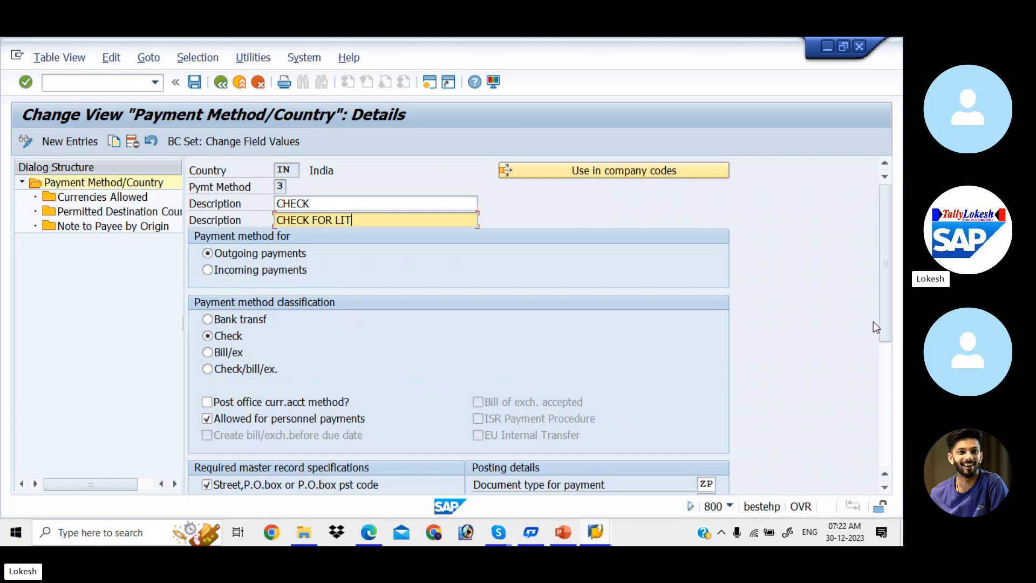
left_click_drag(885, 322, 902, 407)
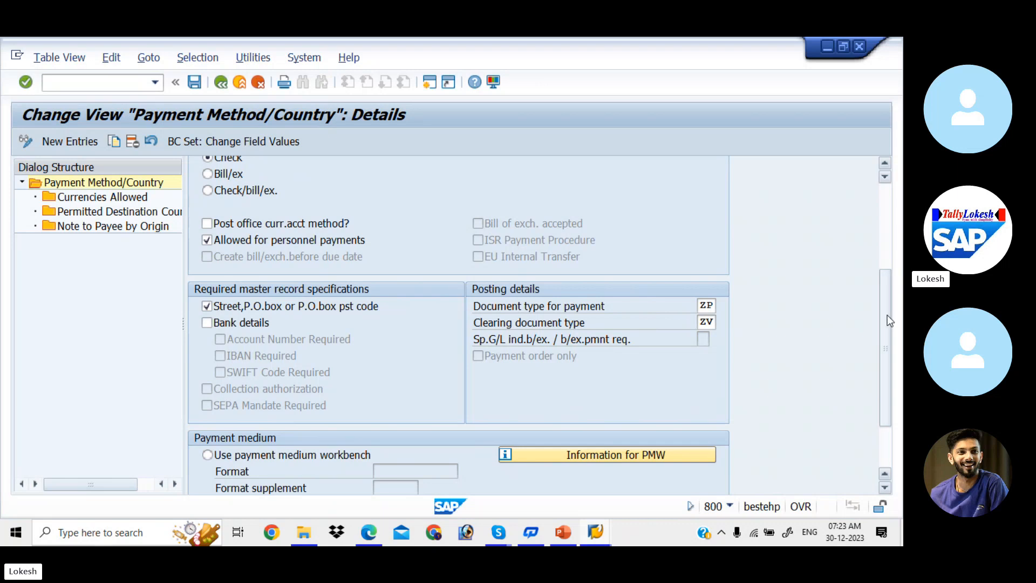
left_click_drag(886, 316, 900, 365)
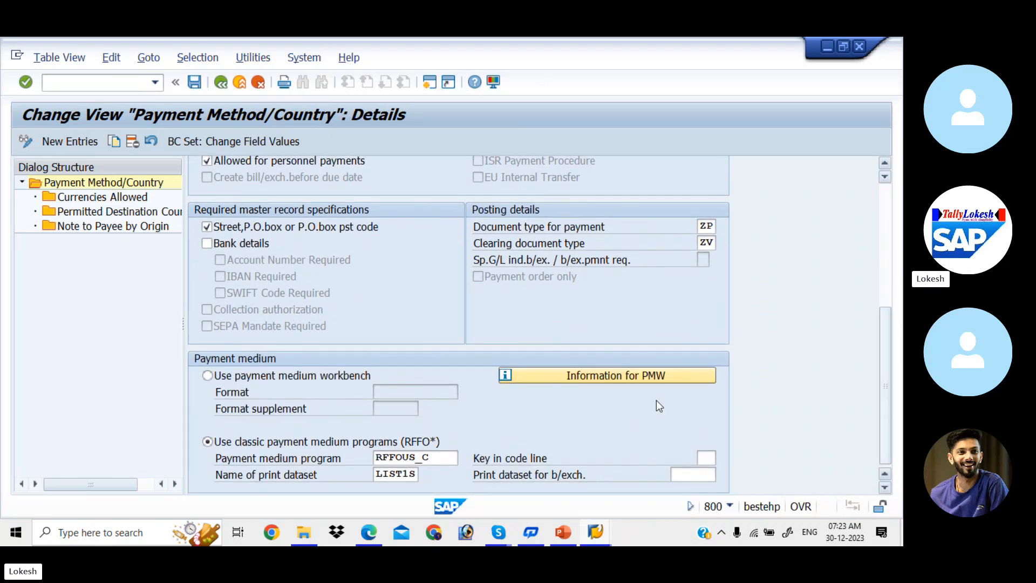
left_click(410, 470)
- Review the allowed currencies and permitted destination countries (IN, US) for India's CHECK method
double_click(122, 200)
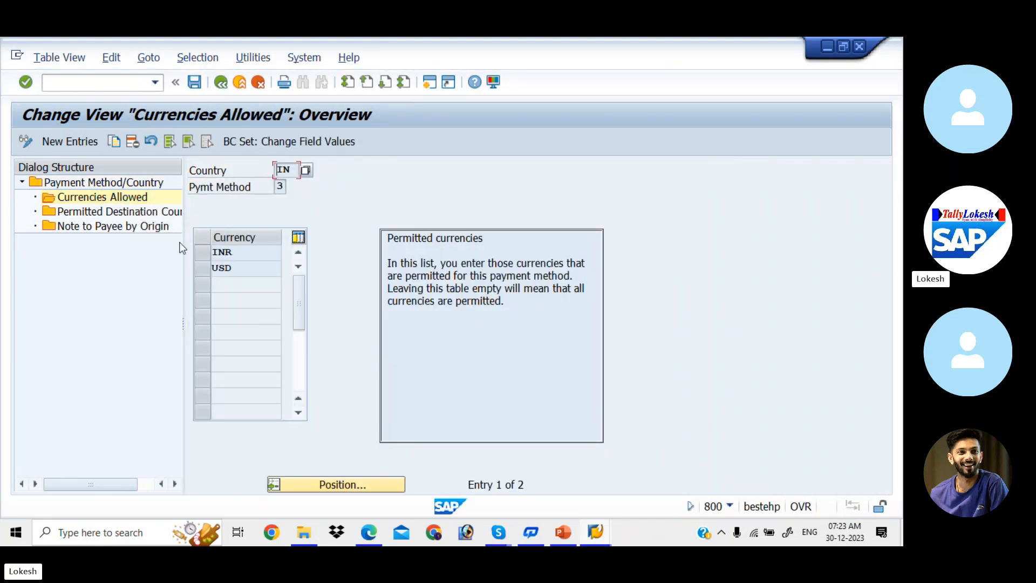
left_click(148, 213)
double_click(148, 212)
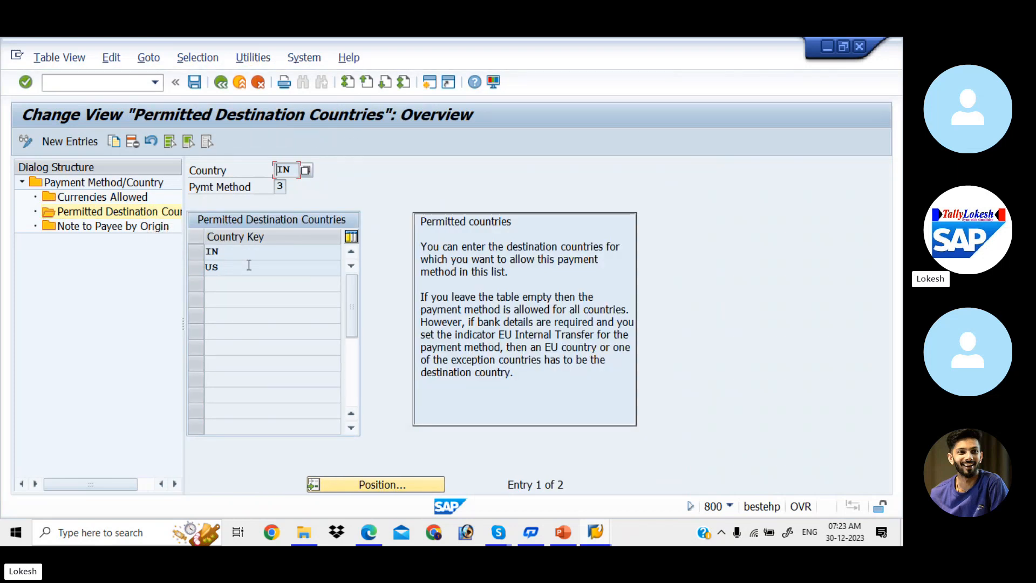
- Save India's payment method 3 to the customizing request and return to the overview list
double_click(157, 185)
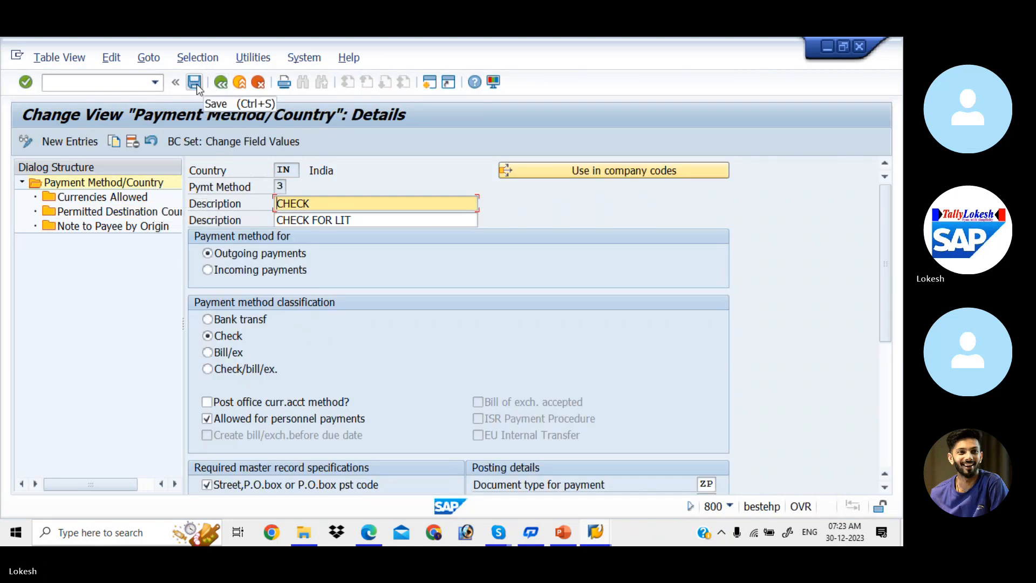
left_click(196, 83)
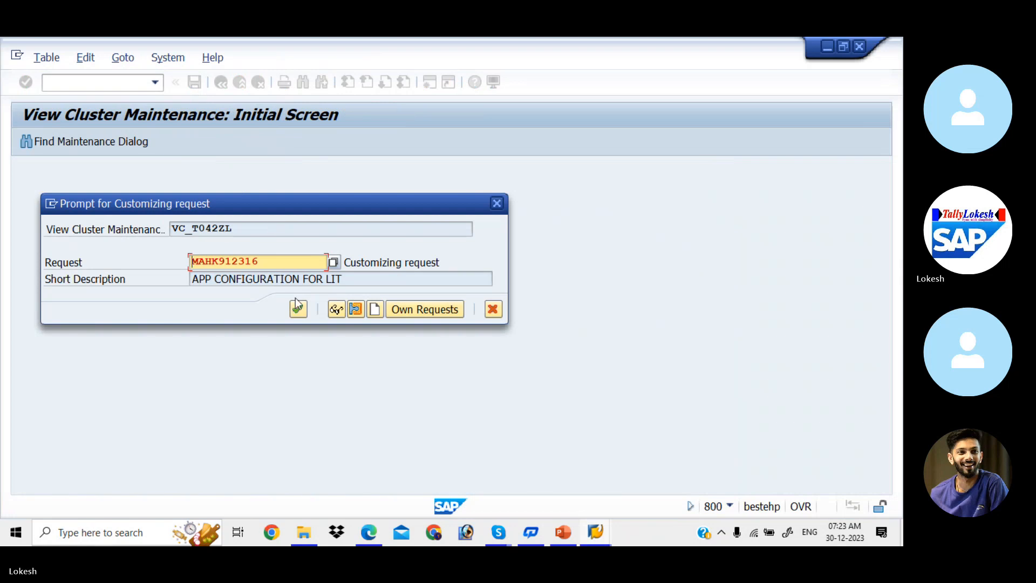
left_click(304, 312)
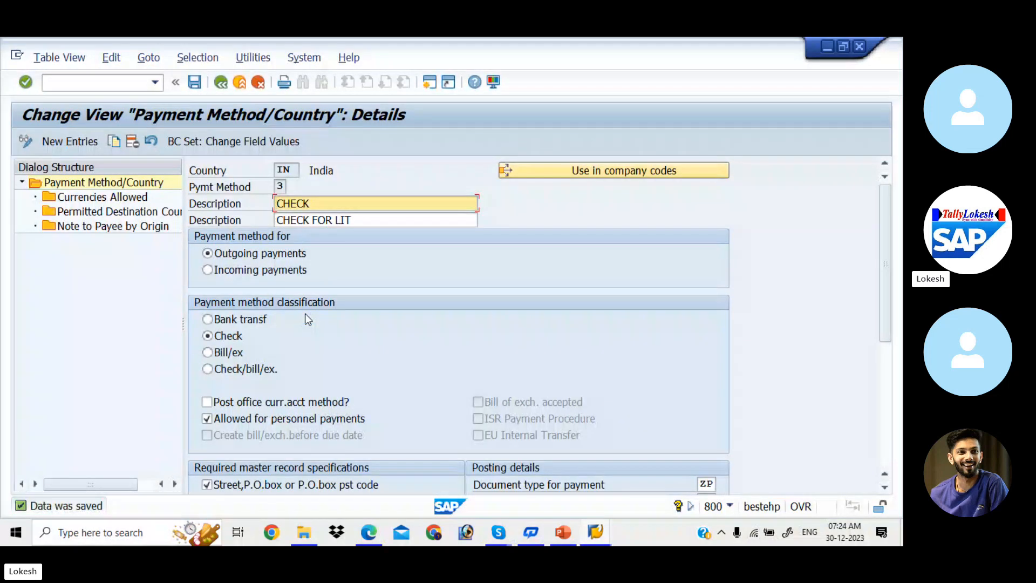
left_click(224, 84)
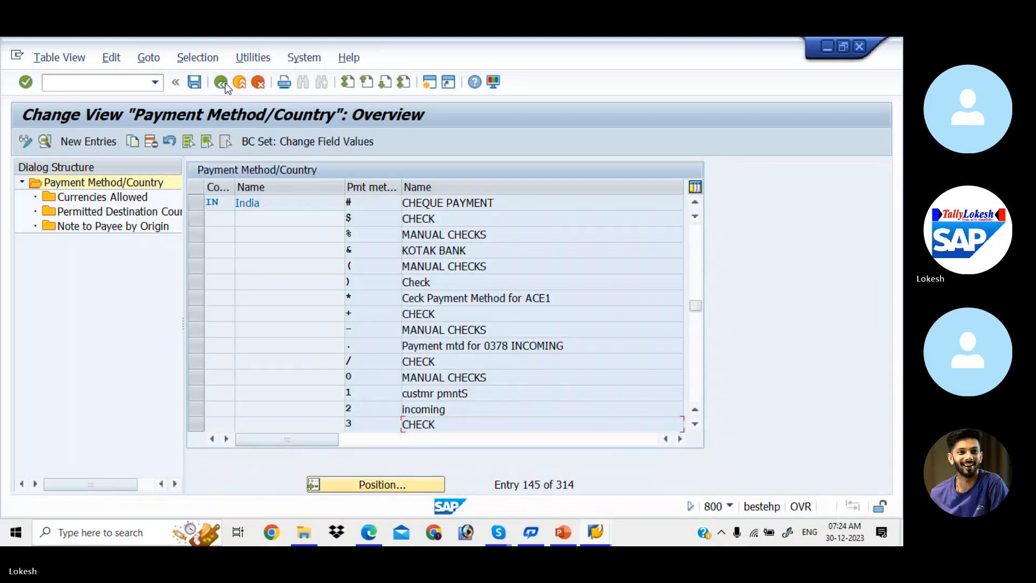
- Go to payment methods per company code and start a new entry
left_click(225, 83)
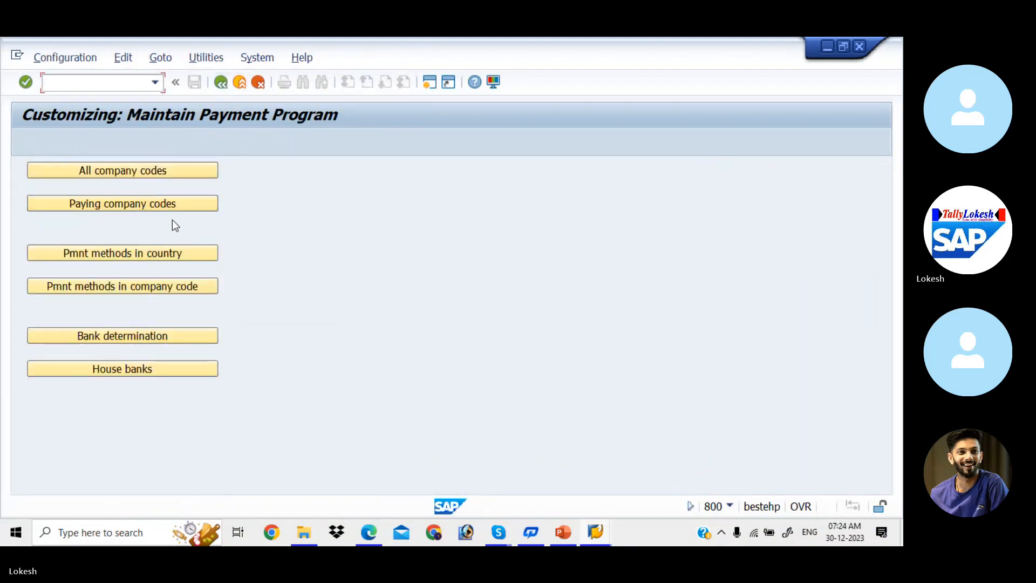
left_click(182, 285)
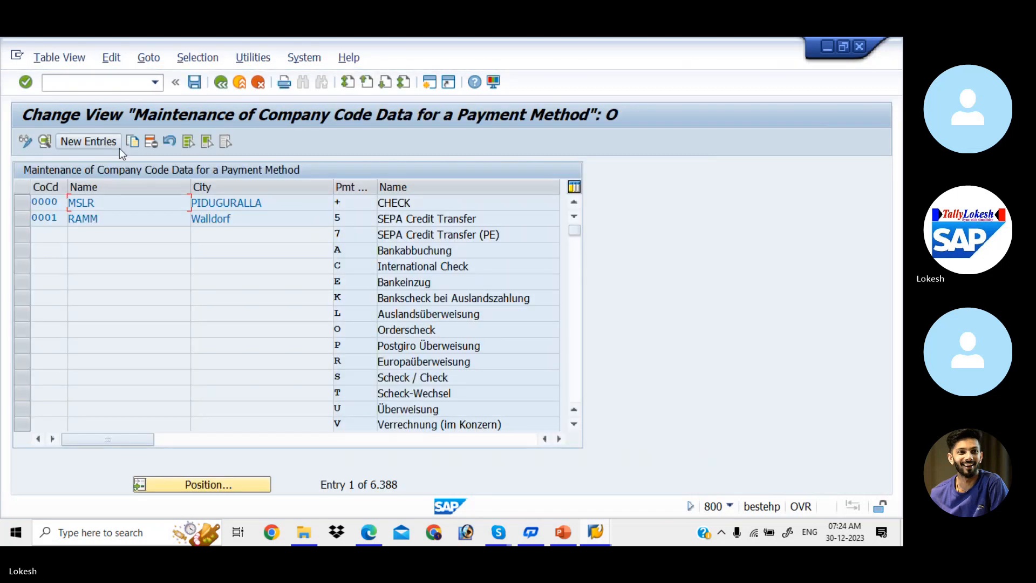
left_click(107, 143)
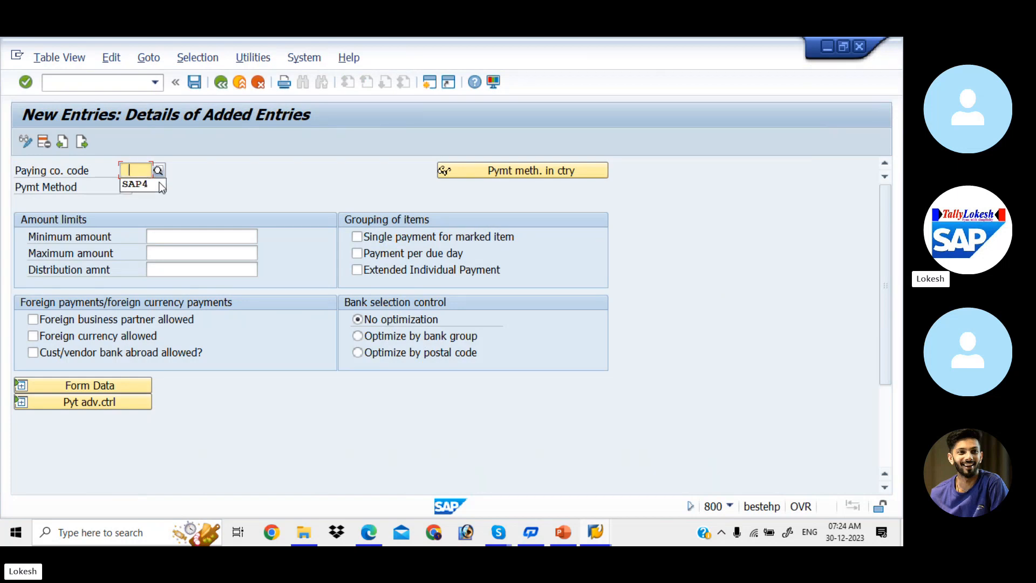
- Enter paying company code LIT, payment method 3, minimum amount 100 and maximum amount 9999999
type("LIT")
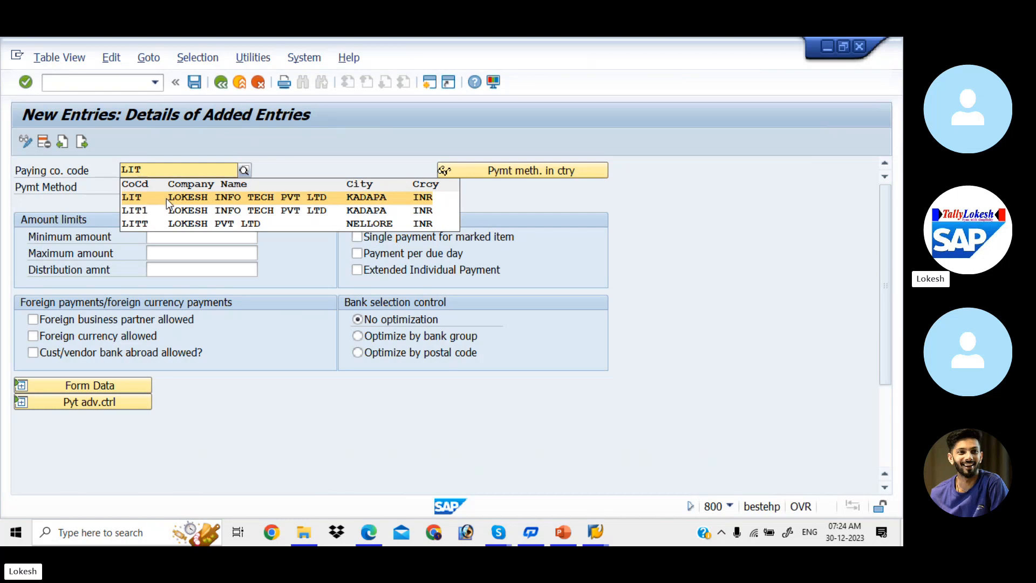
left_click(168, 198)
left_click(127, 186)
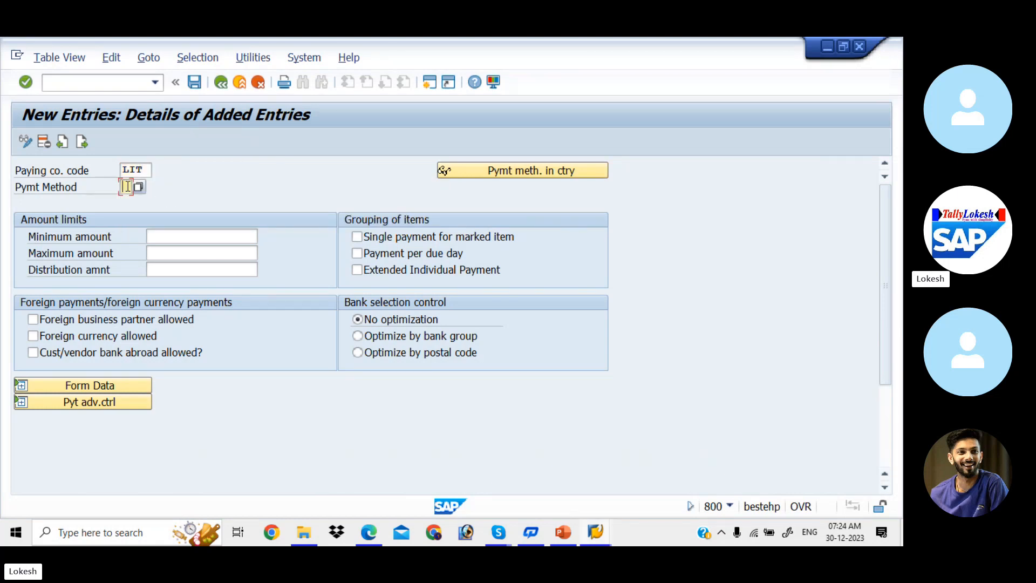
type("3")
left_click(184, 234)
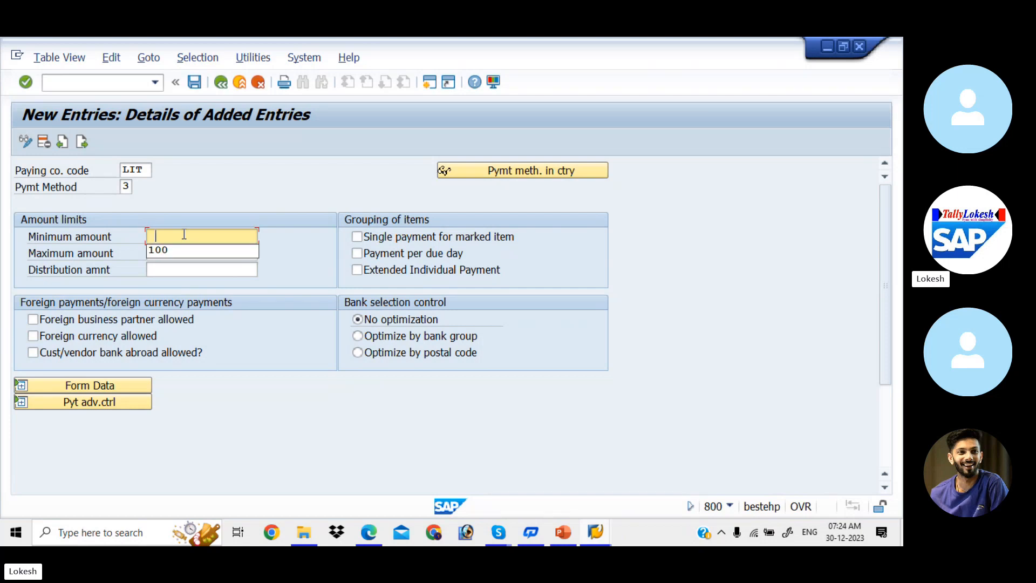
key("Down")
key("Tab")
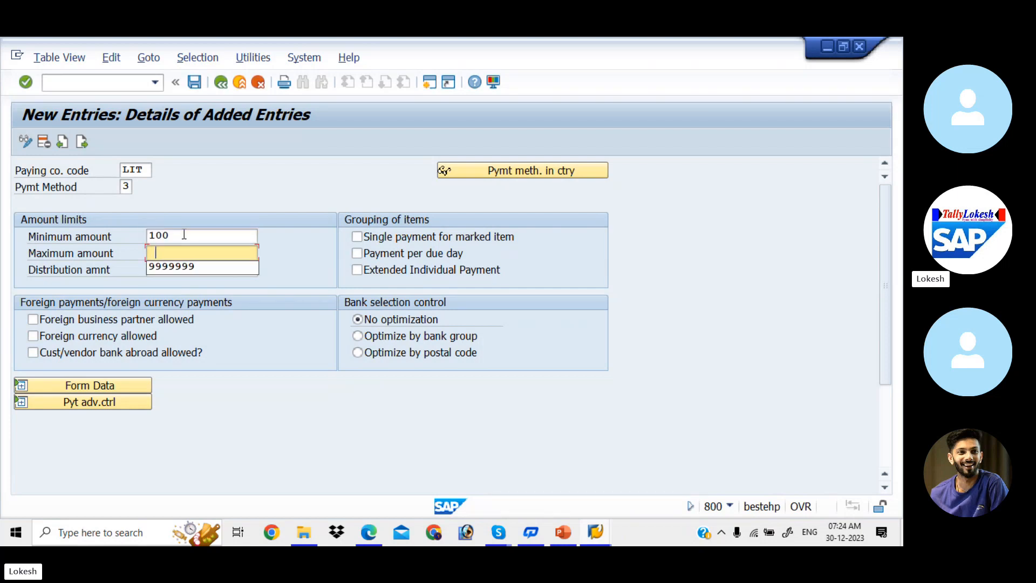
key("Down")
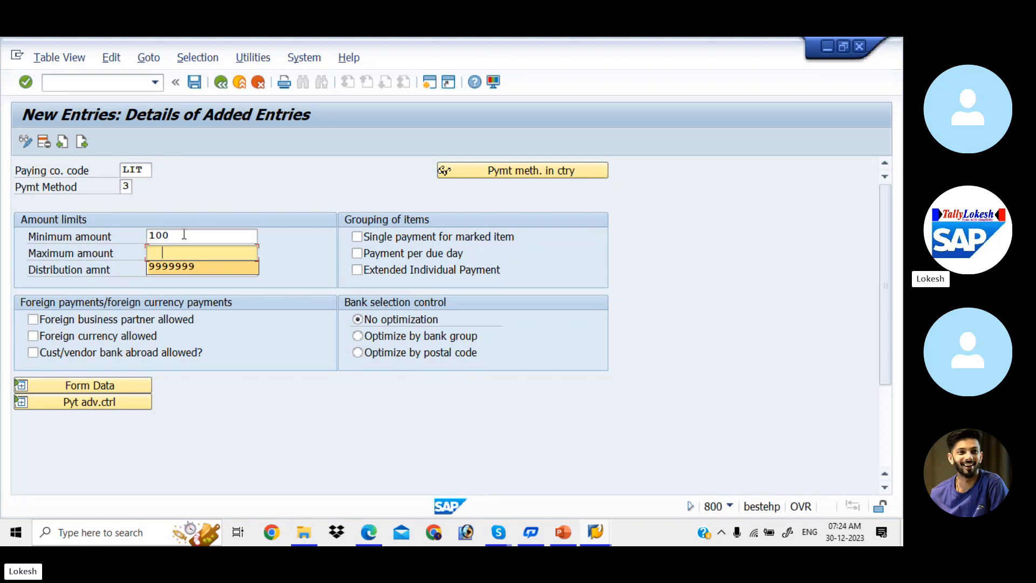
key("Tab")
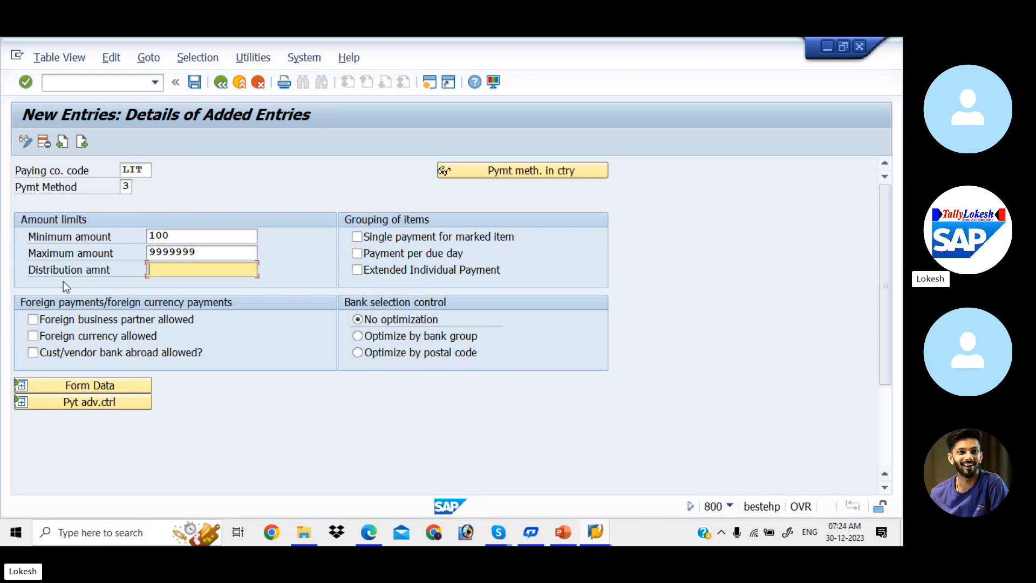
- Allow foreign business partners, foreign currency payments and customer/vendor banks abroad for LIT's method 3
left_click(34, 319)
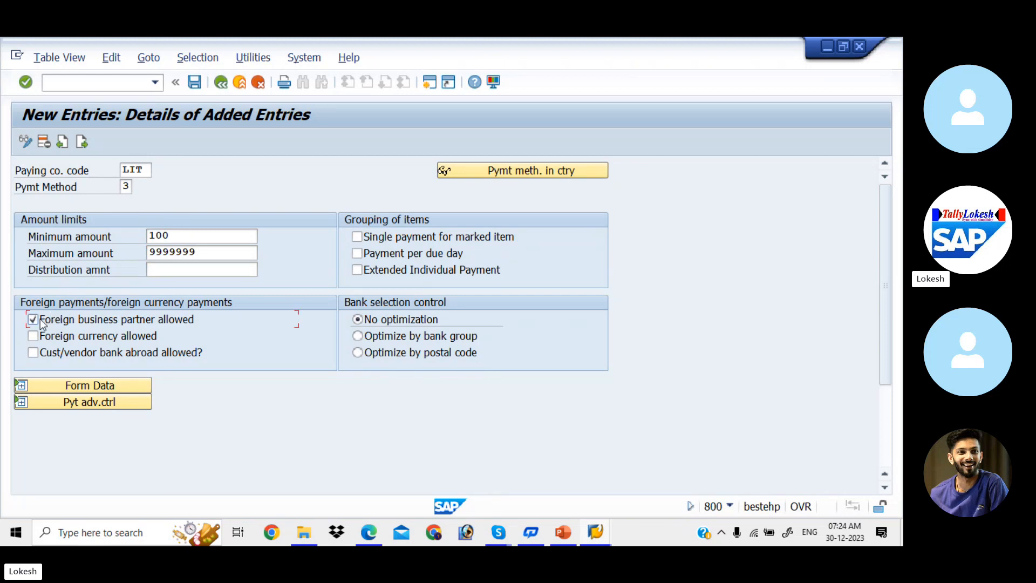
left_click(33, 336)
key("Return")
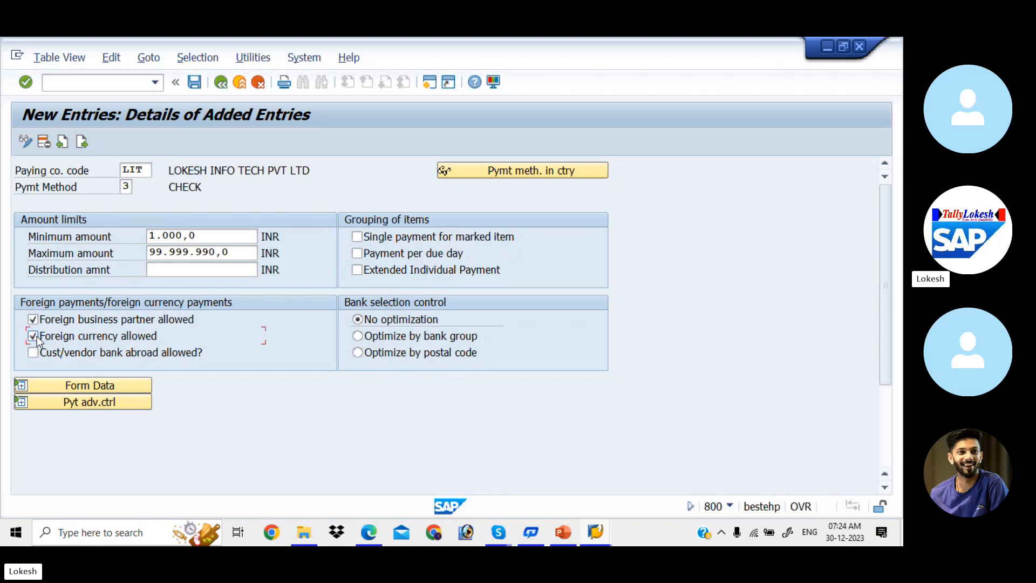
left_click(33, 353)
left_click(33, 353)
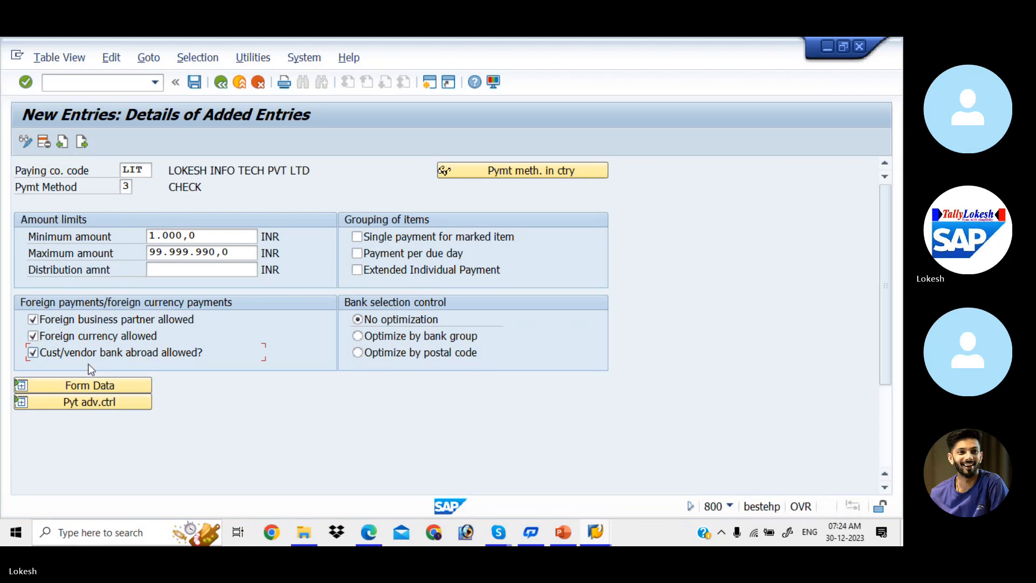
- Set the payment medium form to F110_PRENUM_CHCK in the form data
left_click(85, 386)
left_click(86, 388)
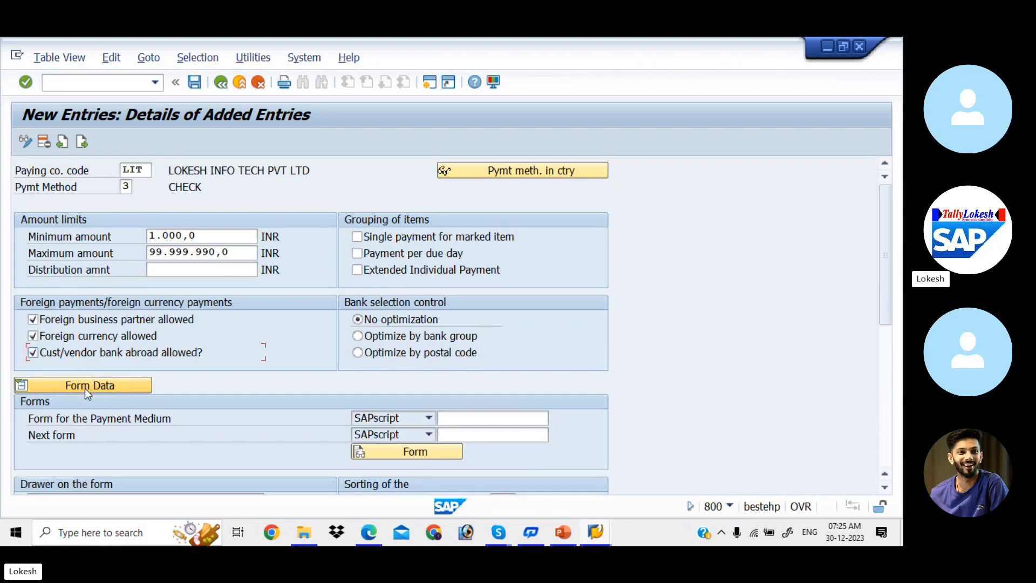
left_click(469, 417)
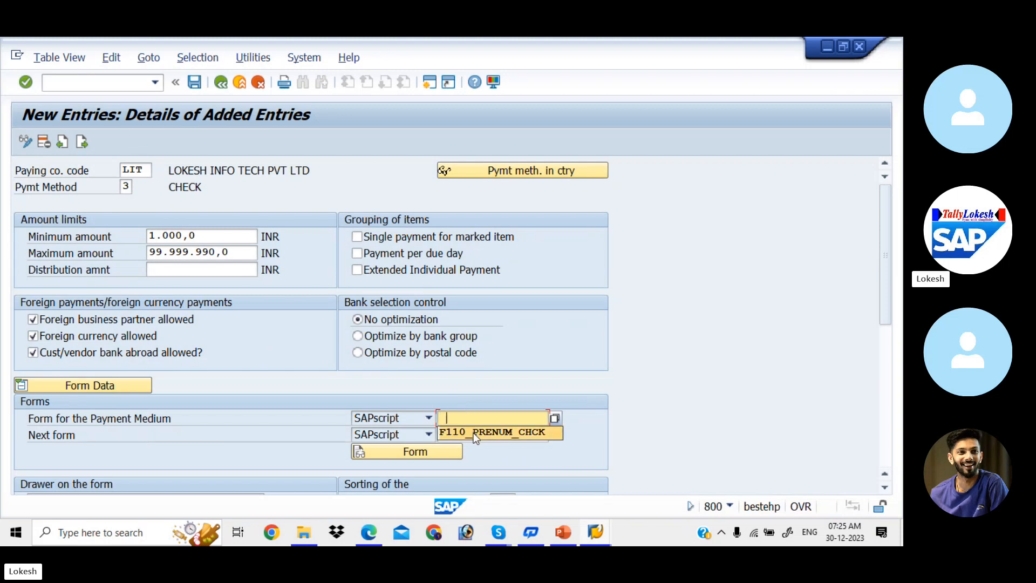
left_click(474, 435)
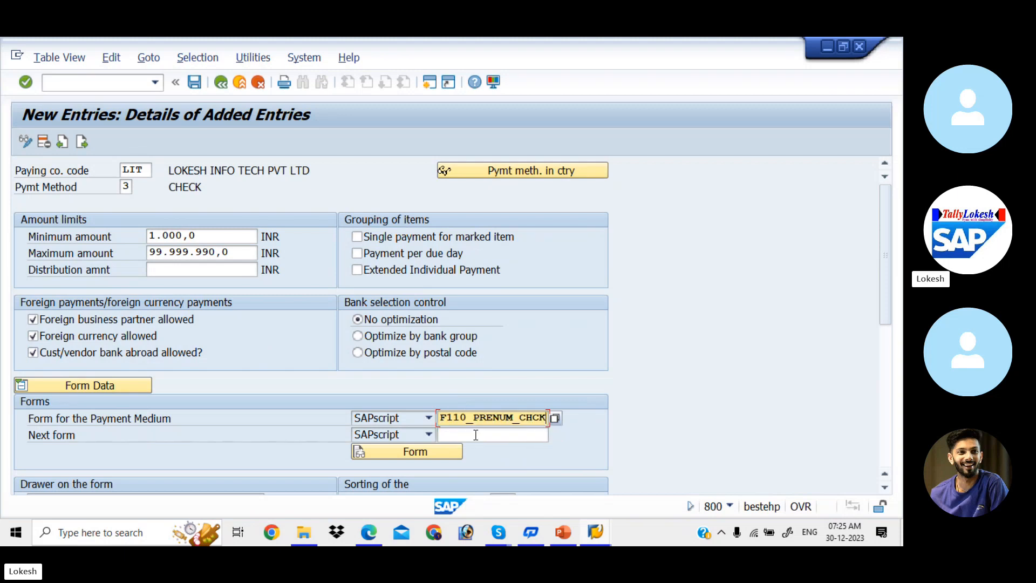
left_click(476, 435)
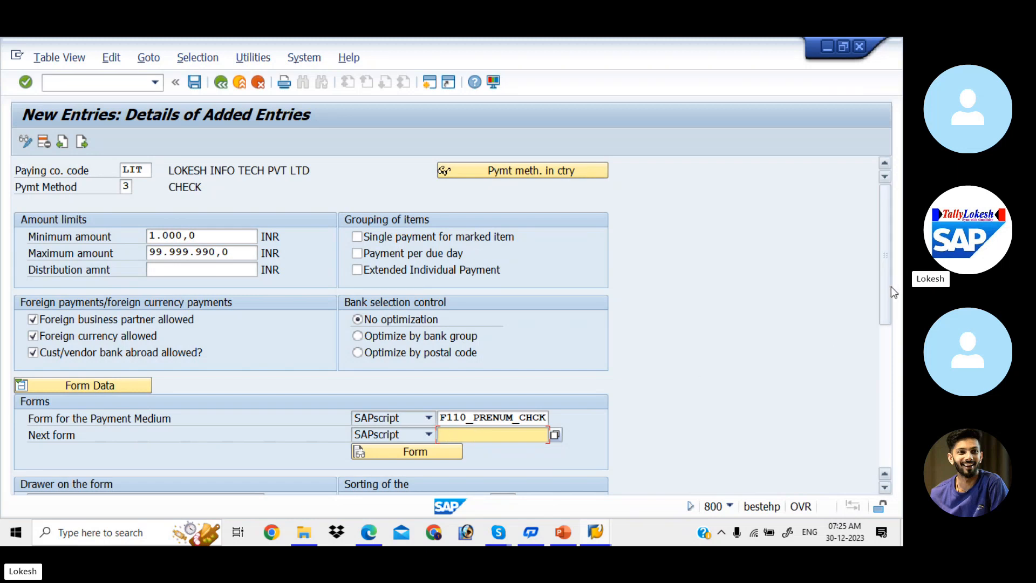
left_click_drag(890, 313, 868, 154)
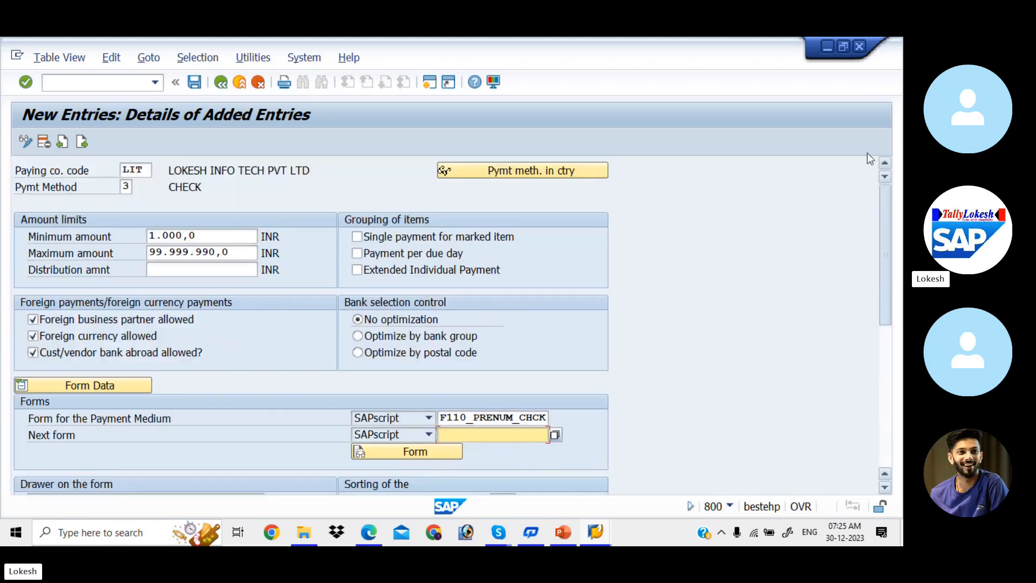
- Save LIT's method 3 entry to the customizing request and return to the list
left_click(193, 83)
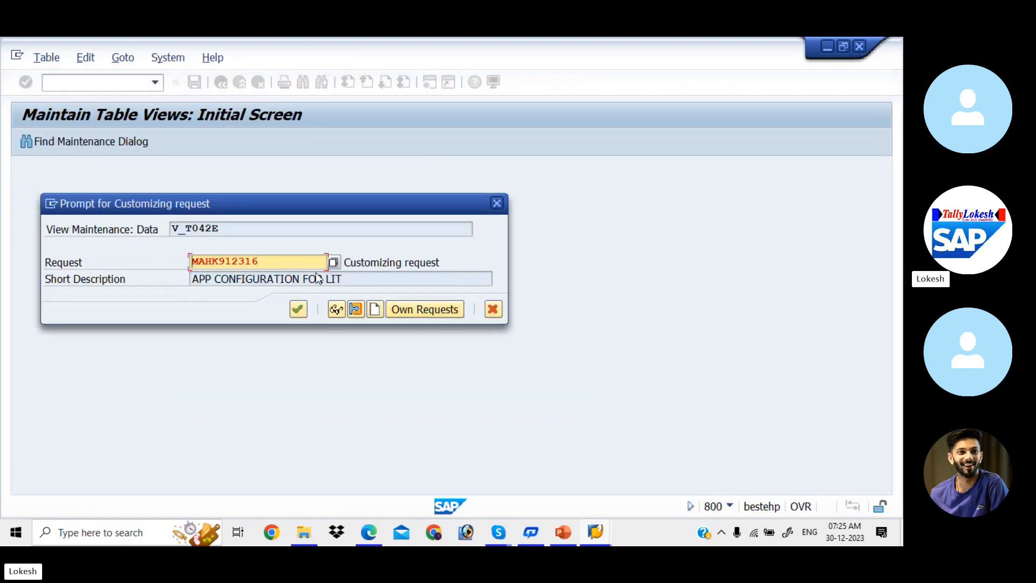
left_click(298, 310)
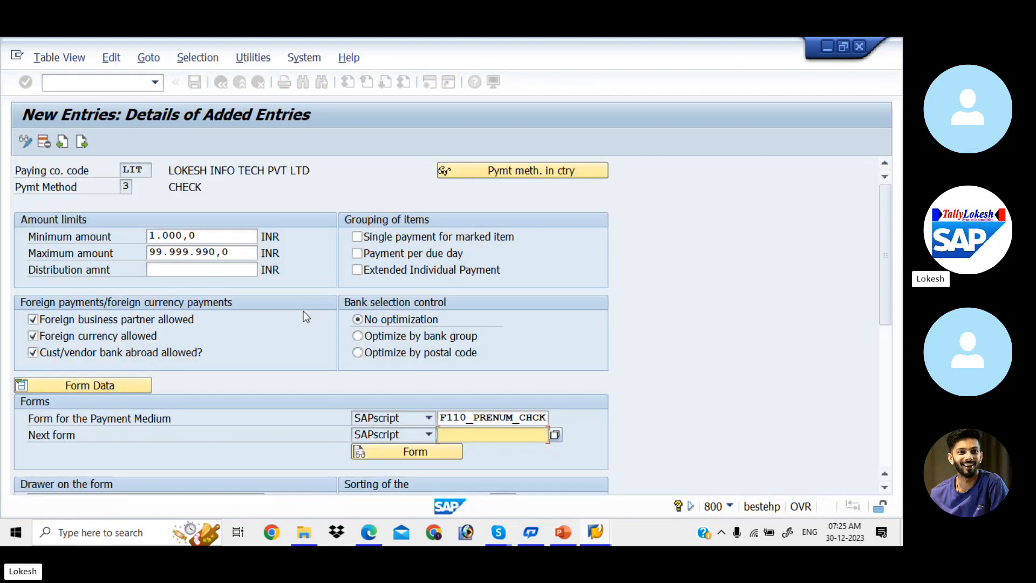
left_click(221, 84)
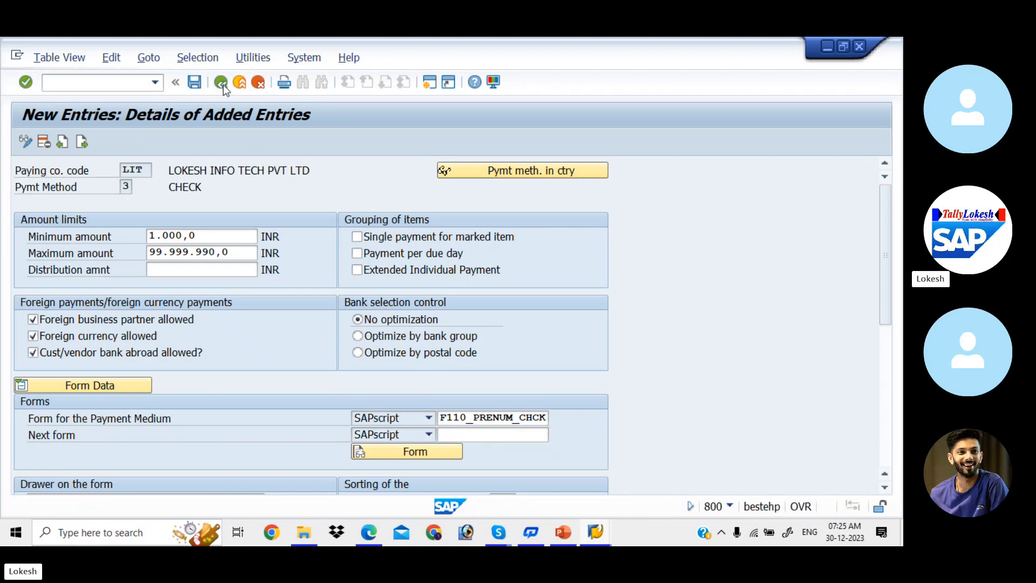
- Go back from the LIT payment method list to the Maintain Payment Program menu
left_click(222, 86)
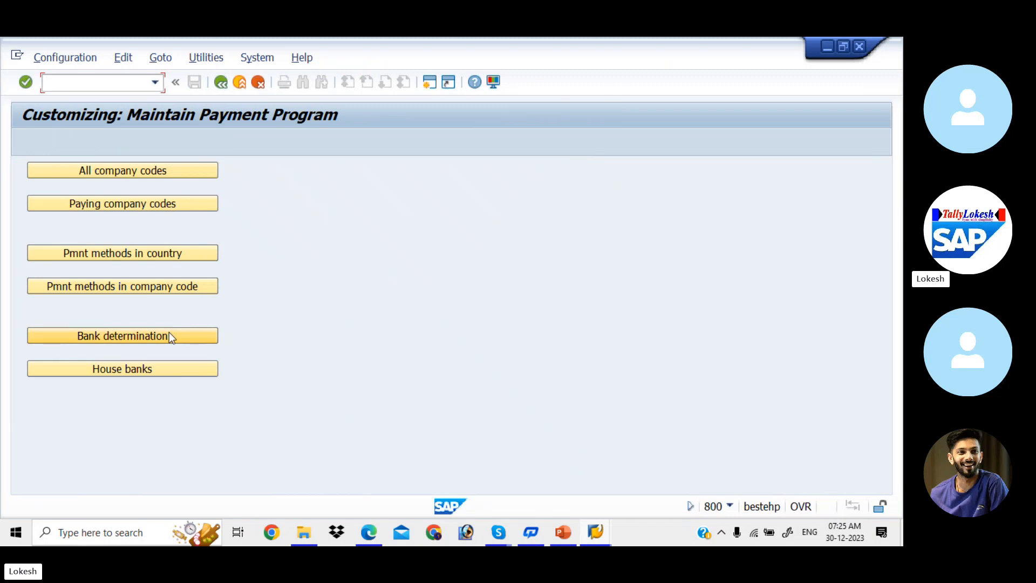
- Create house bank SBI for company code LIT with bank country IN and bank key 85236987
left_click(175, 370)
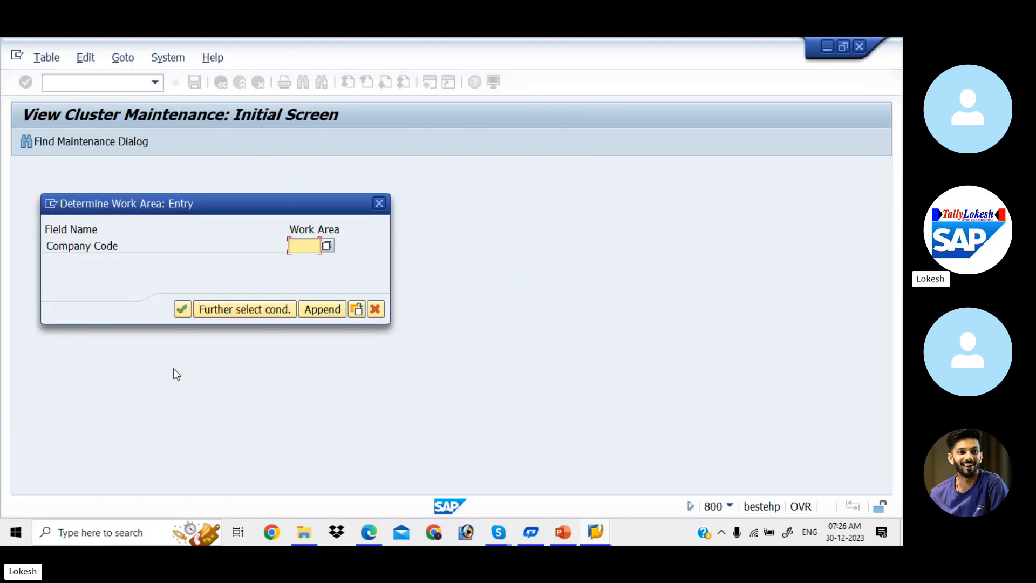
type("LIT")
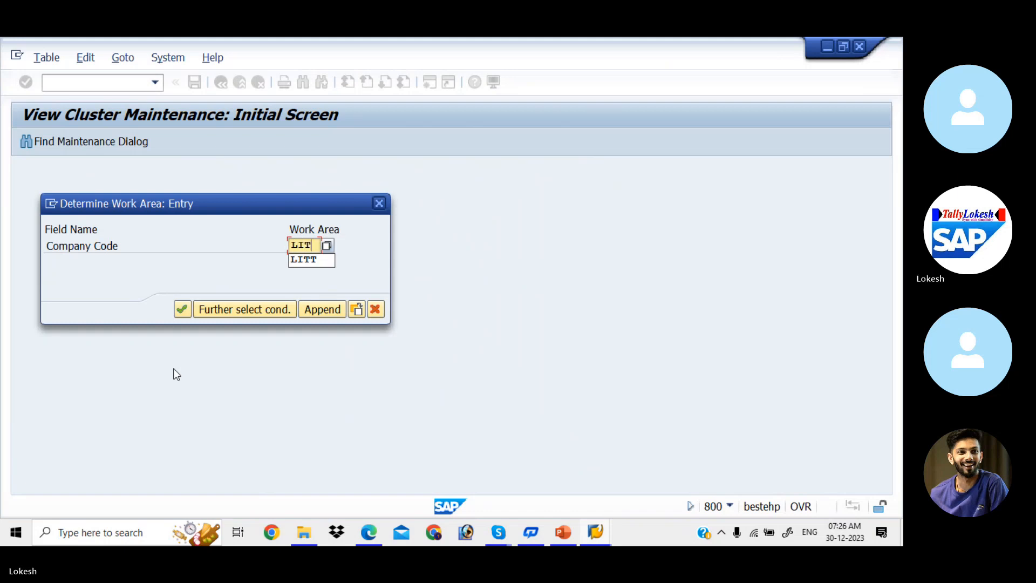
key("Return")
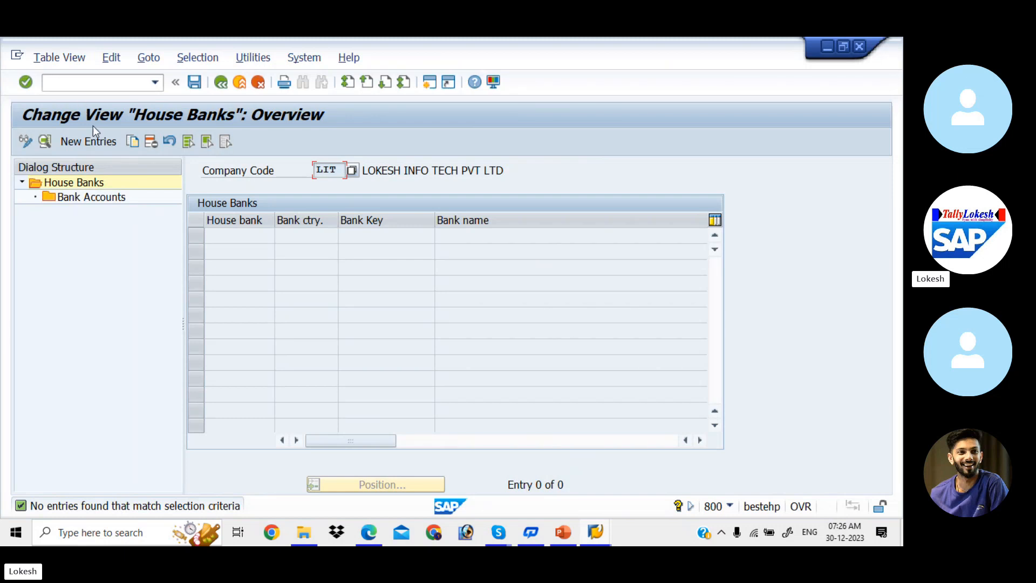
left_click(99, 143)
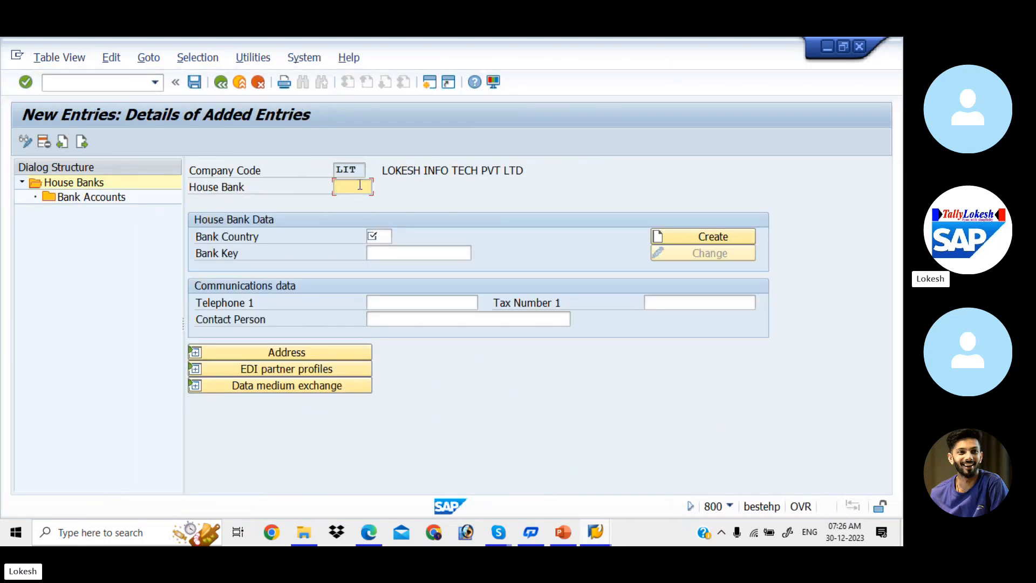
type("SBI")
left_click(384, 240)
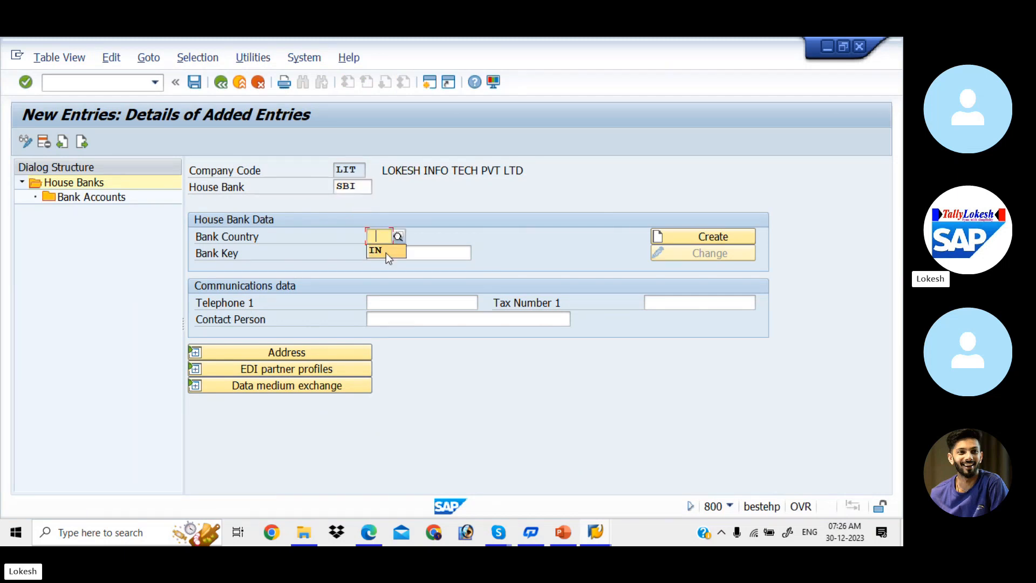
left_click(386, 252)
left_click(387, 253)
type("8523698")
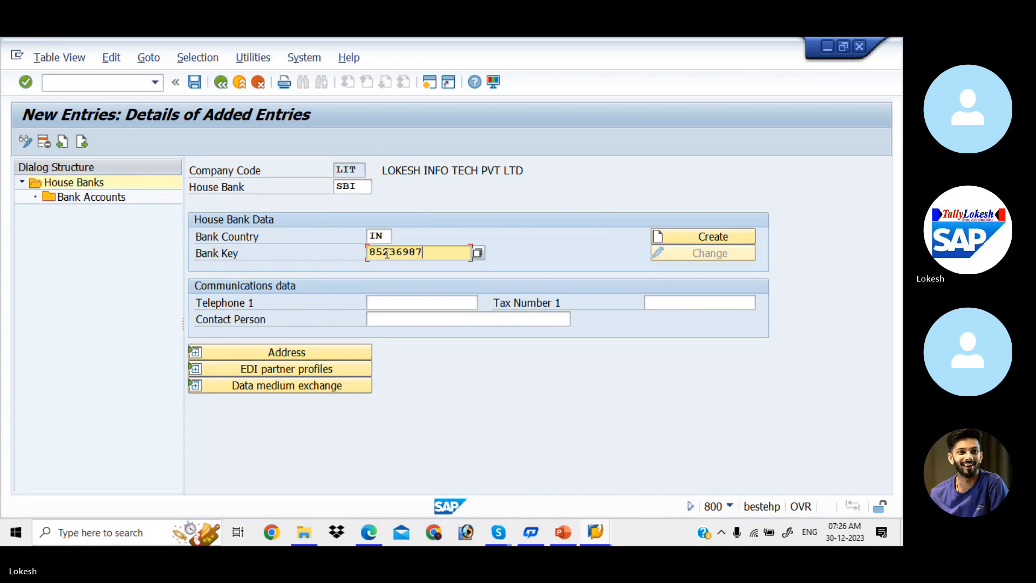
type("7")
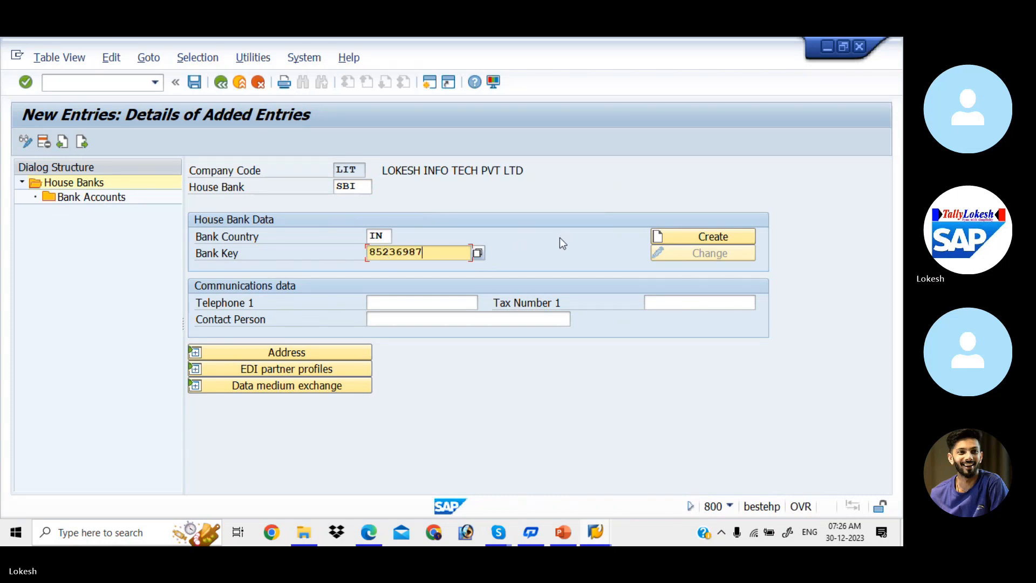
- Enter bank name SBI BANK, region 01, street 7 ROADS, city KADAPA and branch KADAPA
left_click(672, 240)
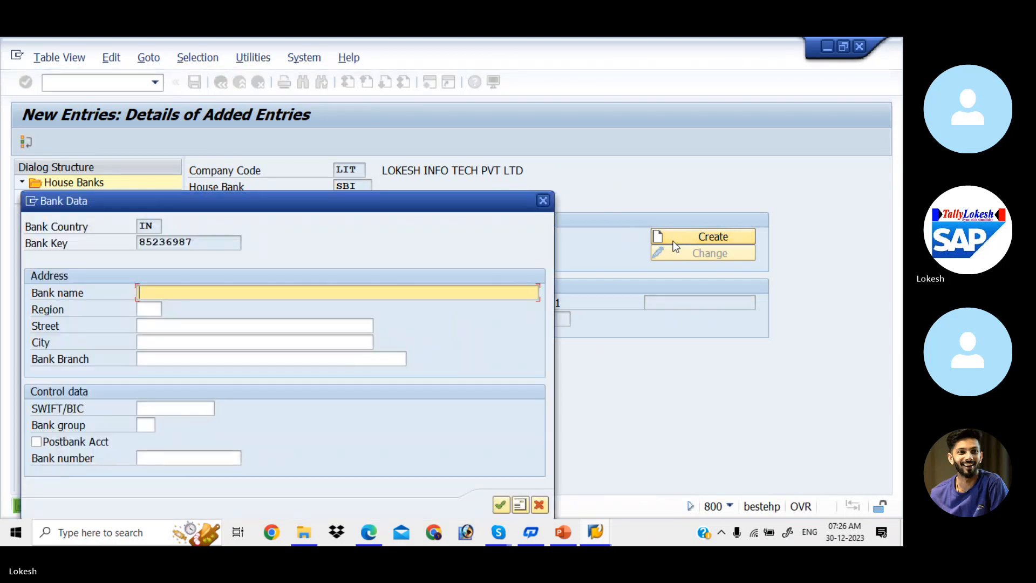
type("SB")
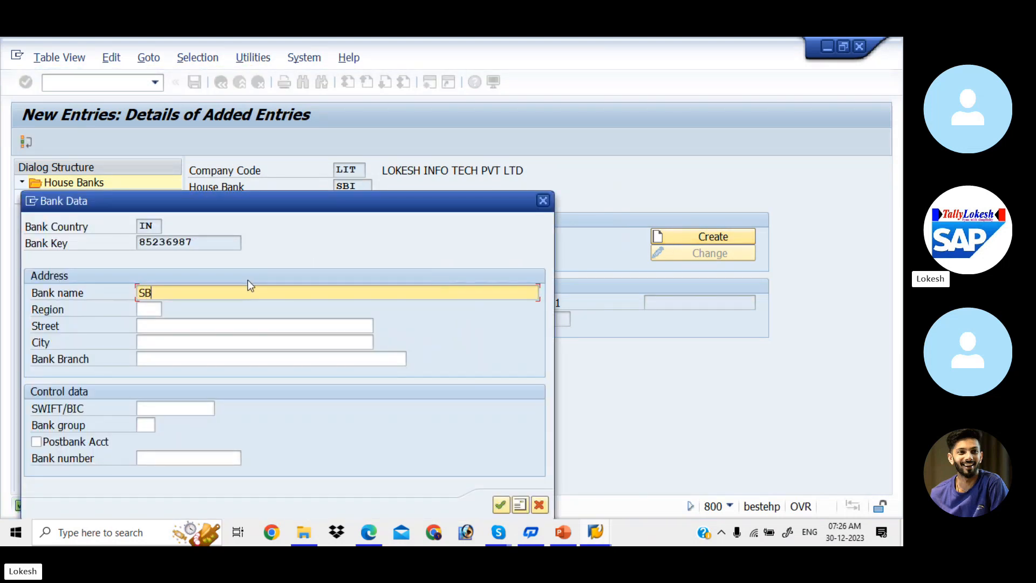
type("I BANK")
left_click(150, 309)
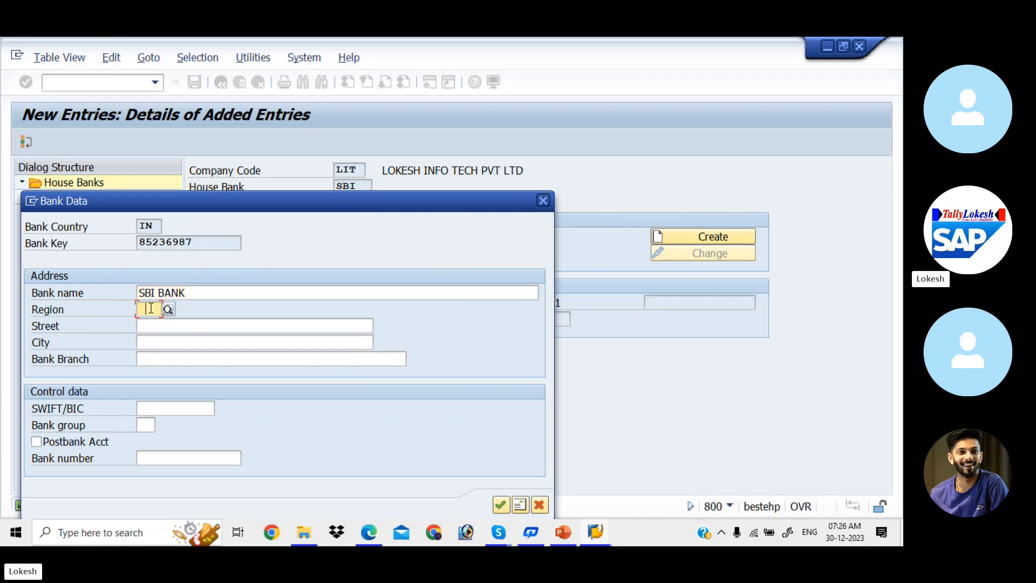
type("01")
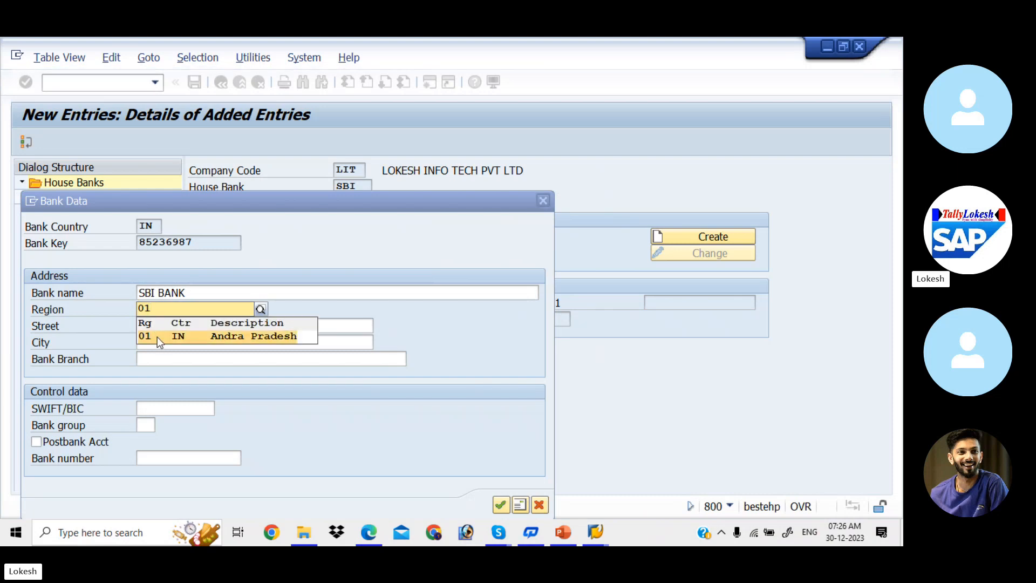
left_click(158, 337)
left_click(149, 327)
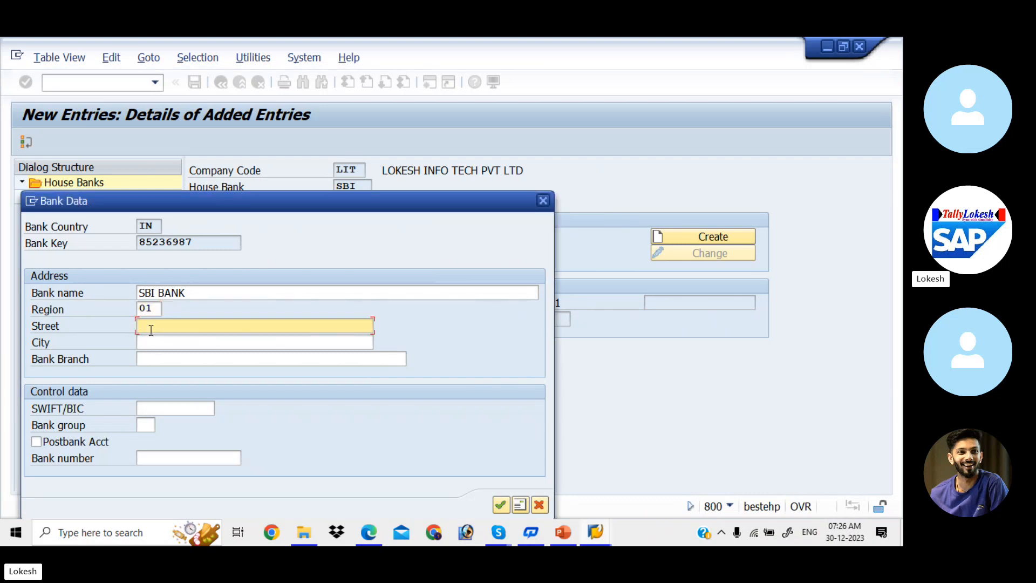
type("7")
type("ROADS")
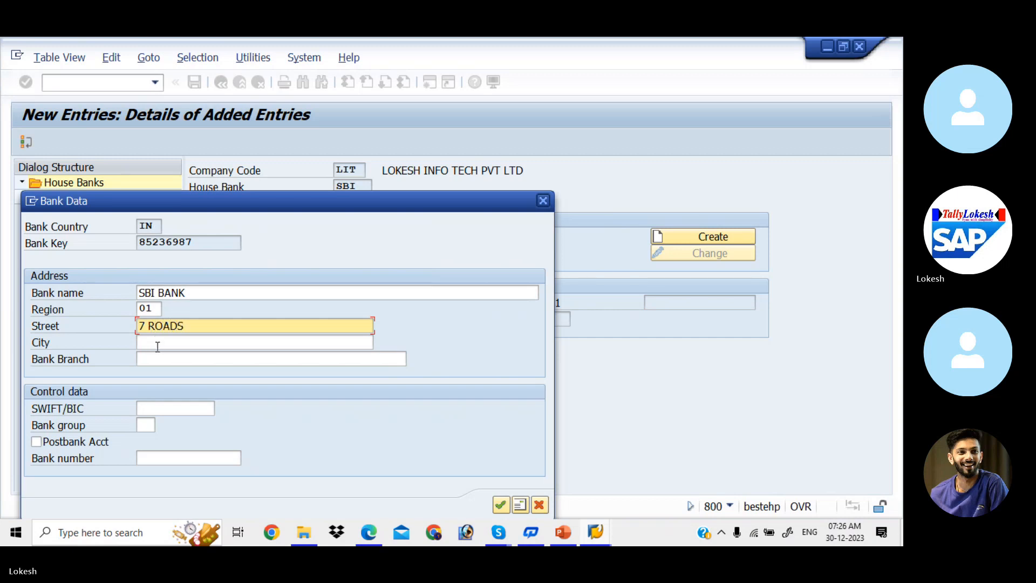
left_click(158, 346)
type("KADAPA")
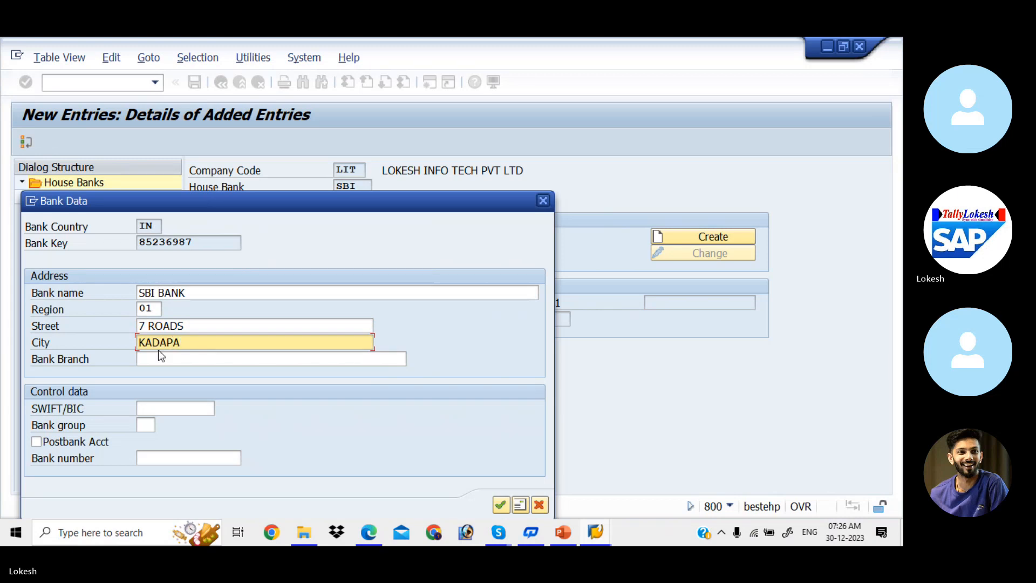
left_click(163, 360)
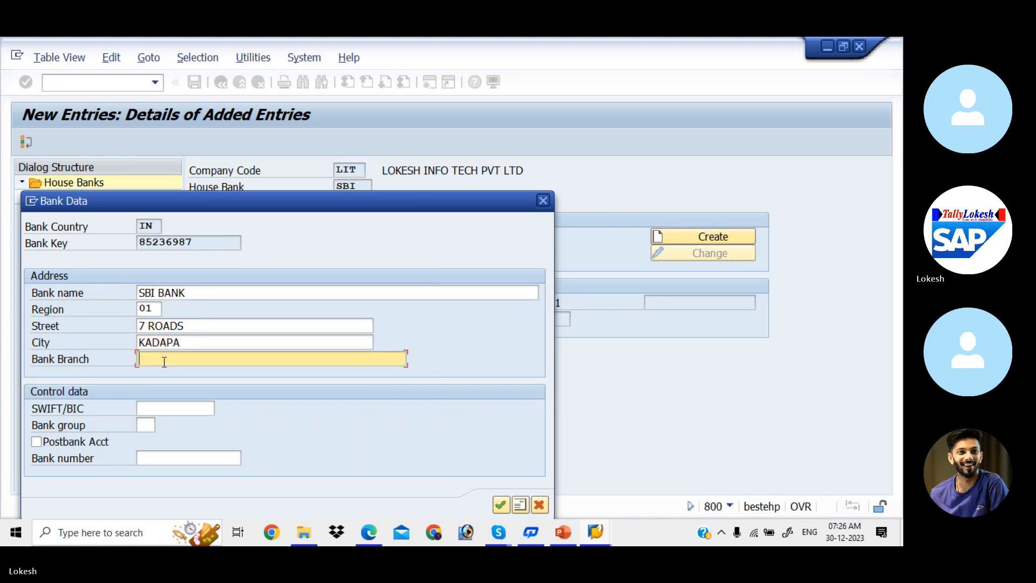
key("Down")
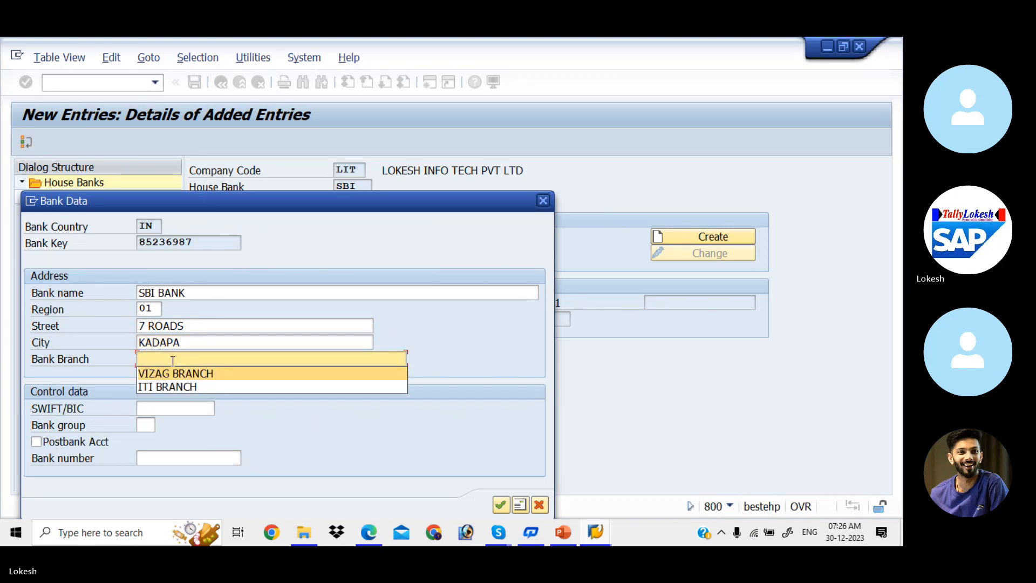
type("KADAPA")
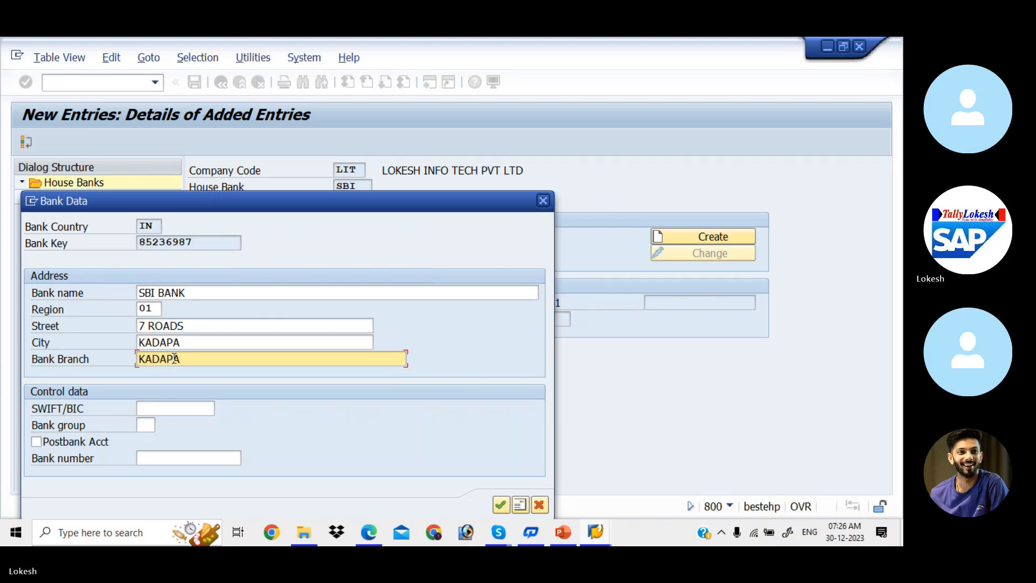
- Confirm SBI's bank data and fill its telephone number and contact person from earlier entries
left_click(501, 505)
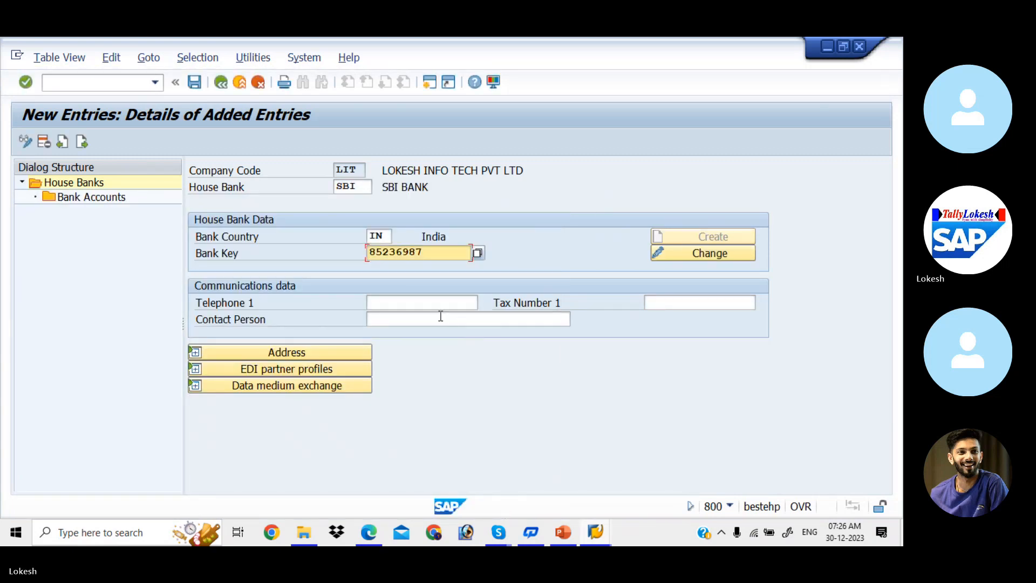
left_click(430, 302)
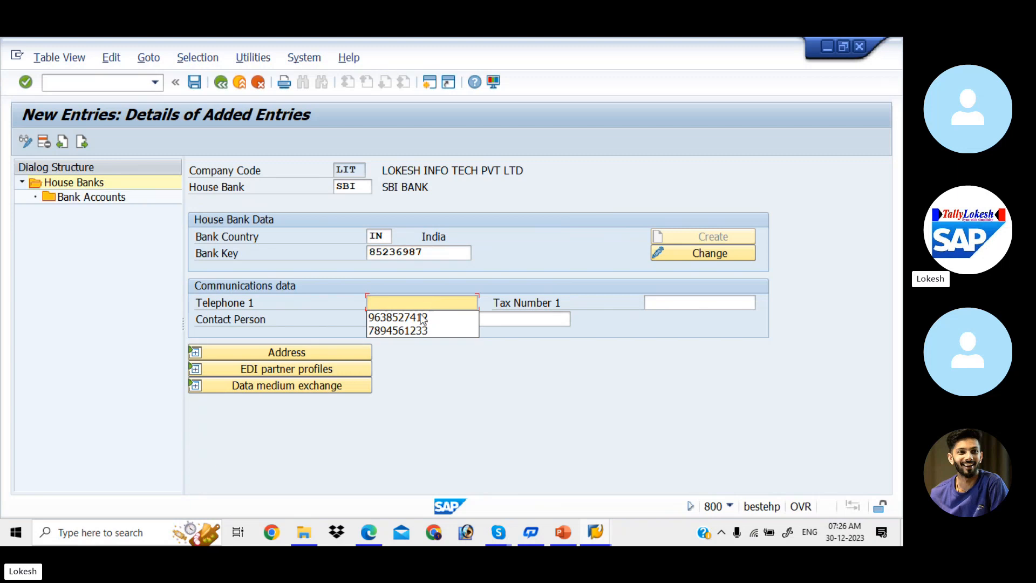
left_click(416, 318)
left_click(418, 320)
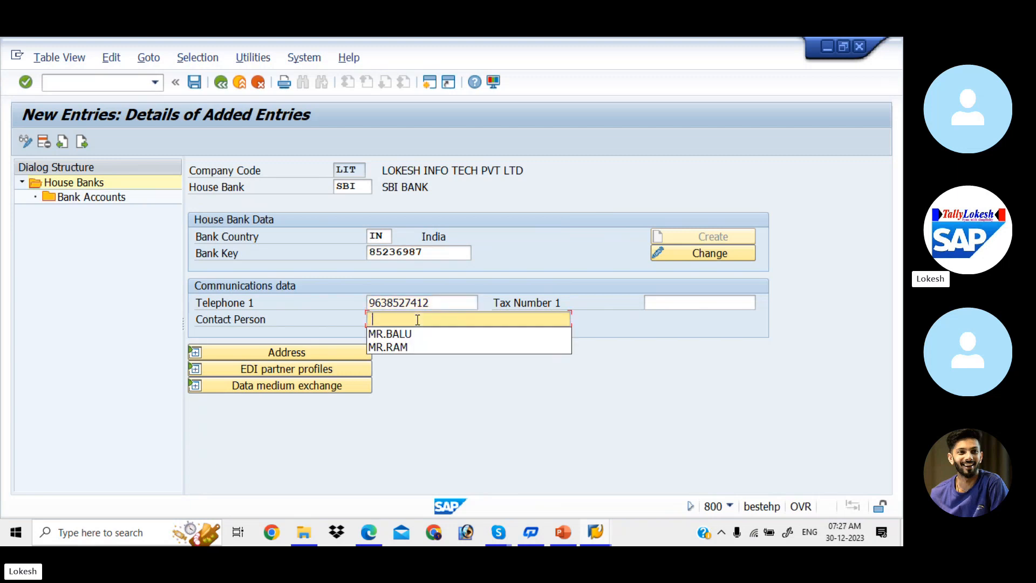
left_click(418, 334)
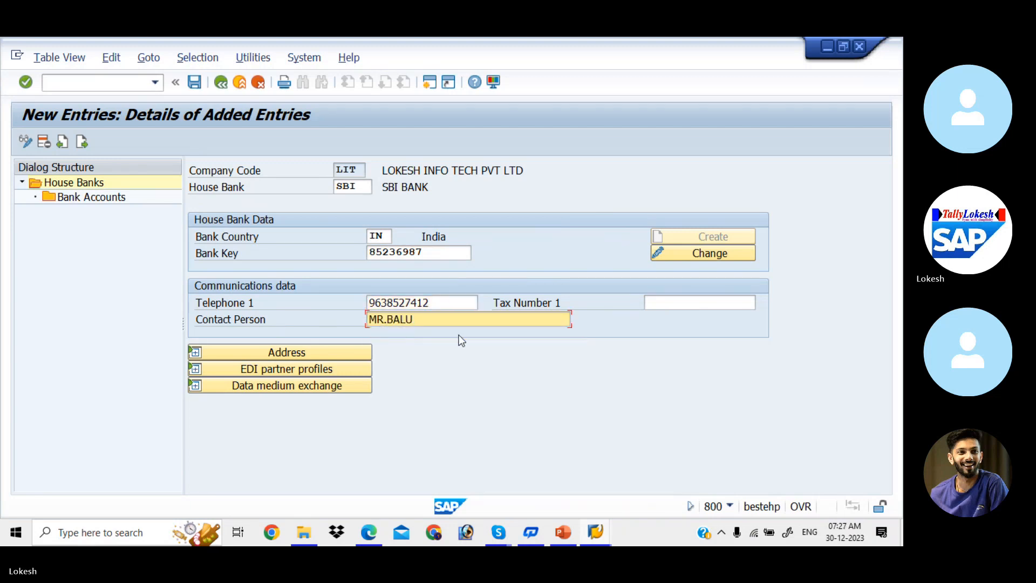
left_click(347, 353)
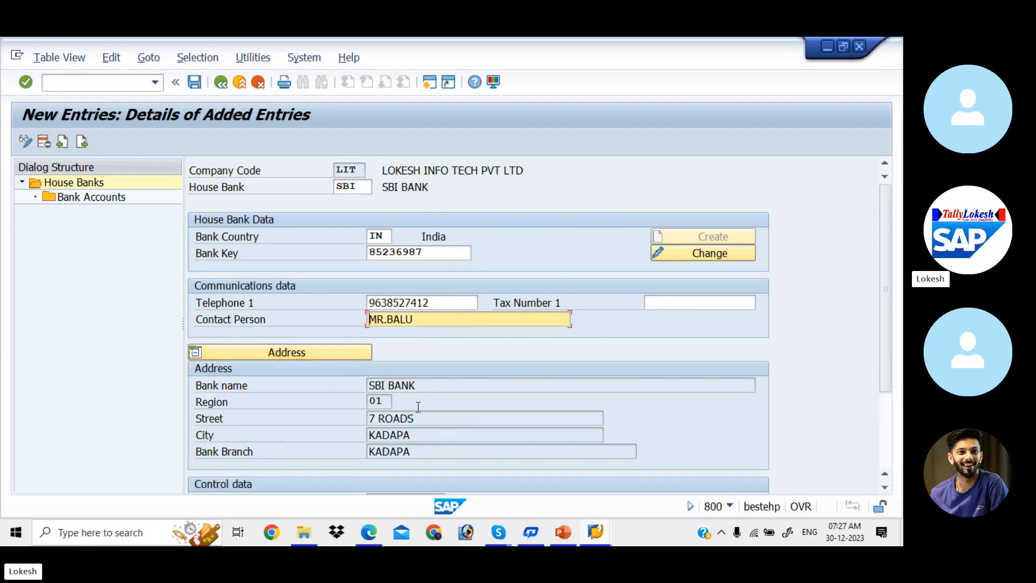
- Add a new bank account under house bank SBI described 'SBI BANK FOR LIT'
double_click(111, 196)
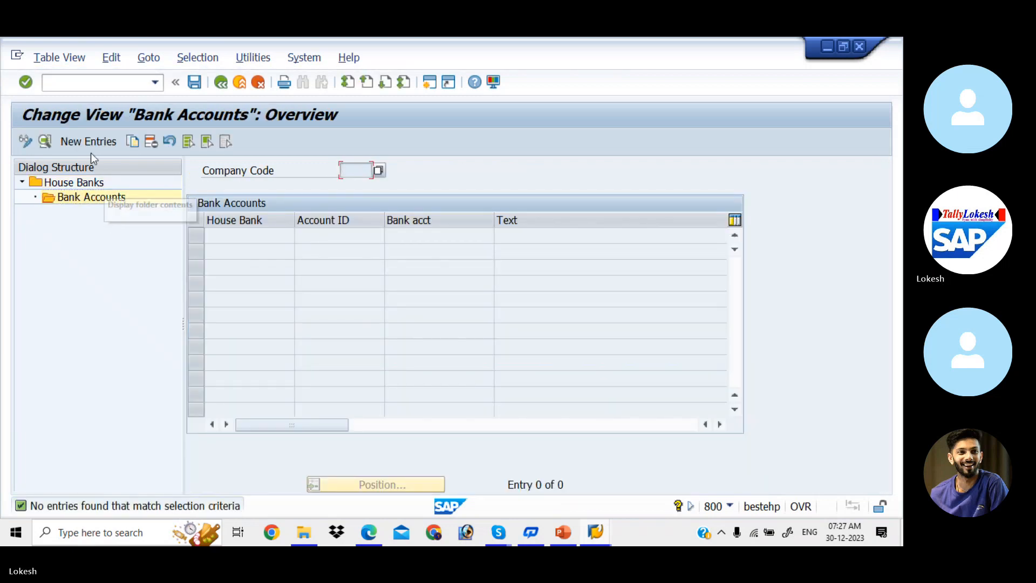
left_click(85, 141)
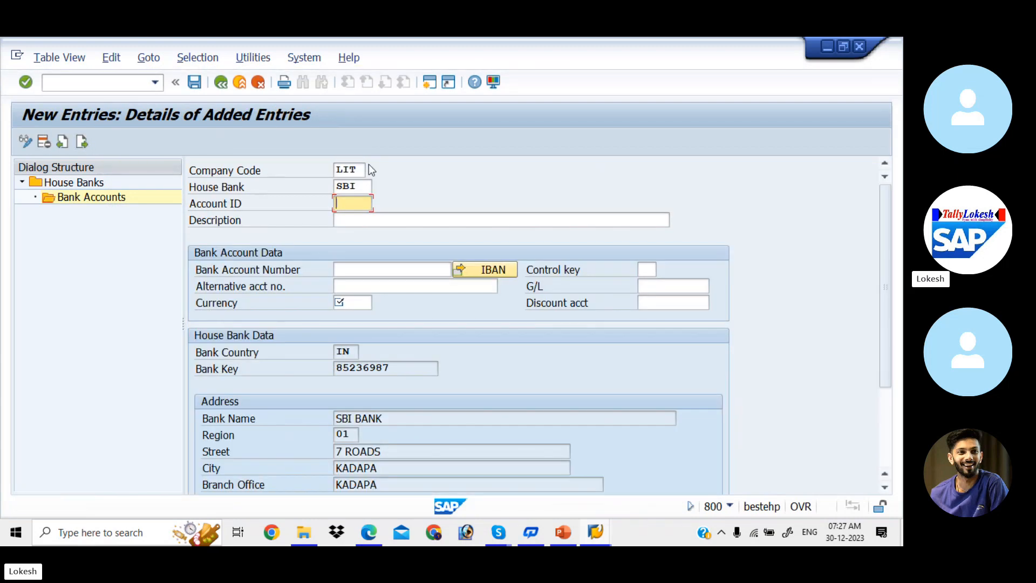
left_click(364, 216)
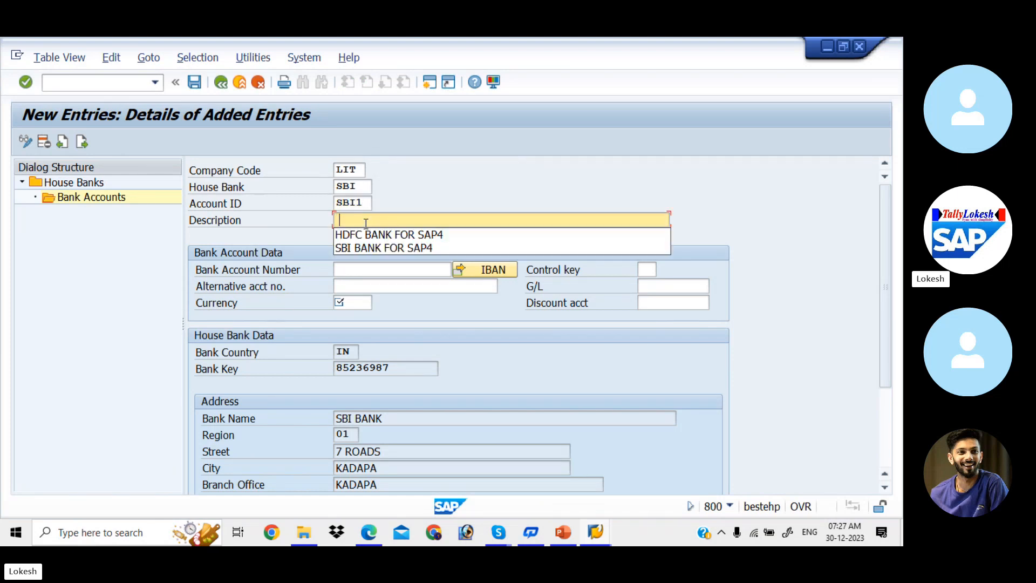
left_click(383, 248)
key("BackSpace")
key("BackSpace")
key("BackSpace")
key("BackSpace")
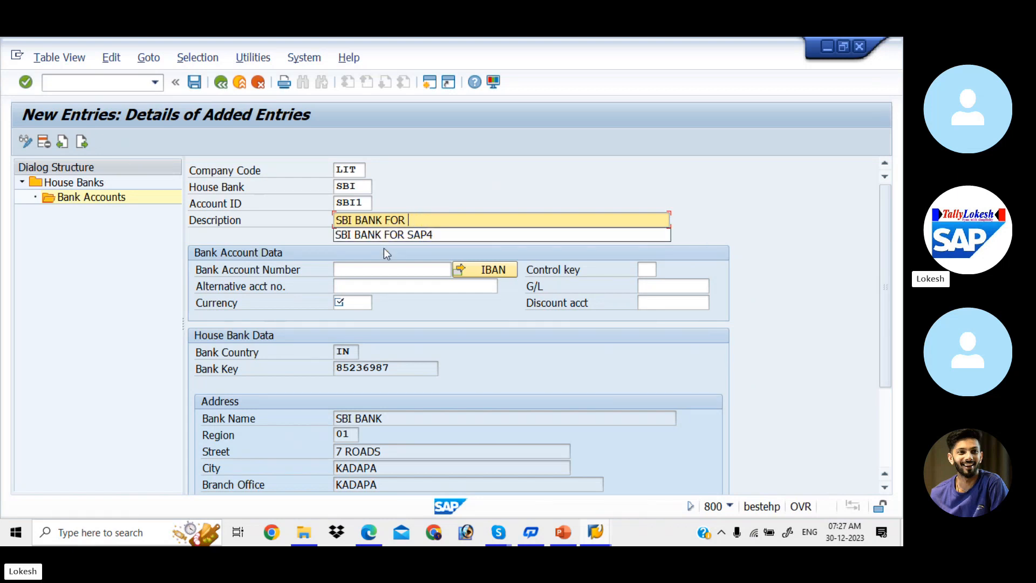
type("LIT")
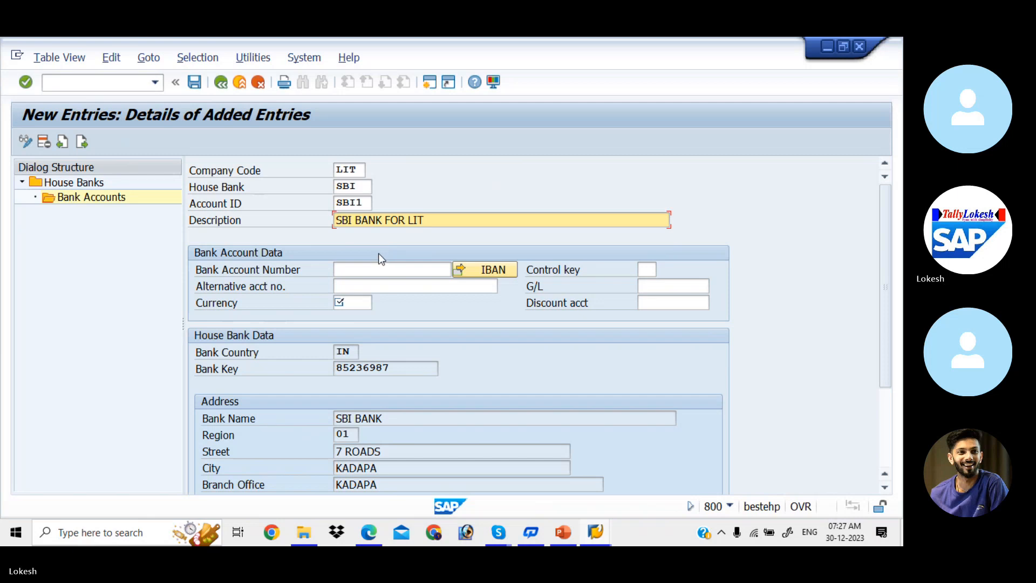
- Fill the bank and alternative account numbers from earlier entries and set currency INR
left_click(367, 275)
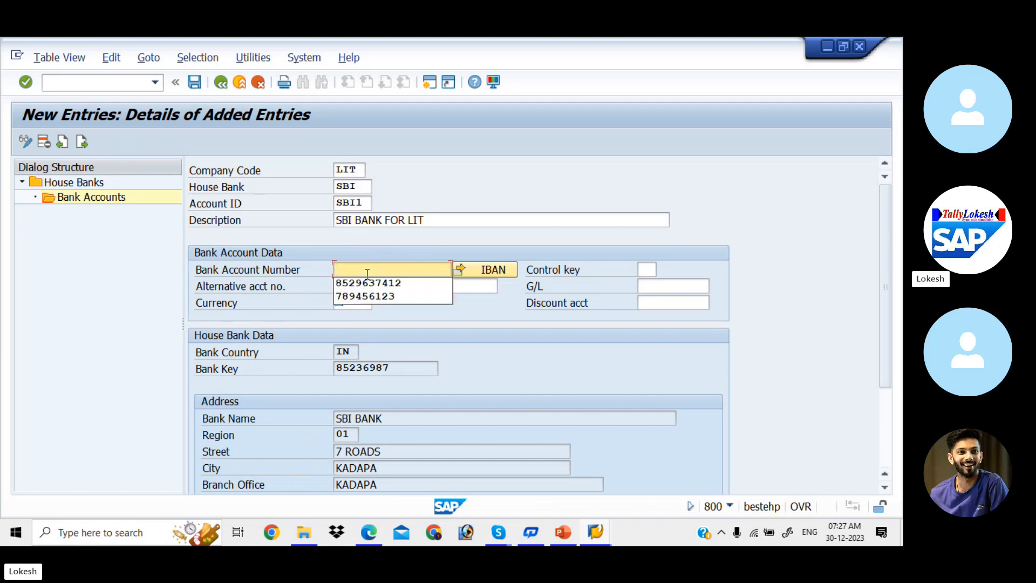
left_click(377, 284)
left_click(377, 284)
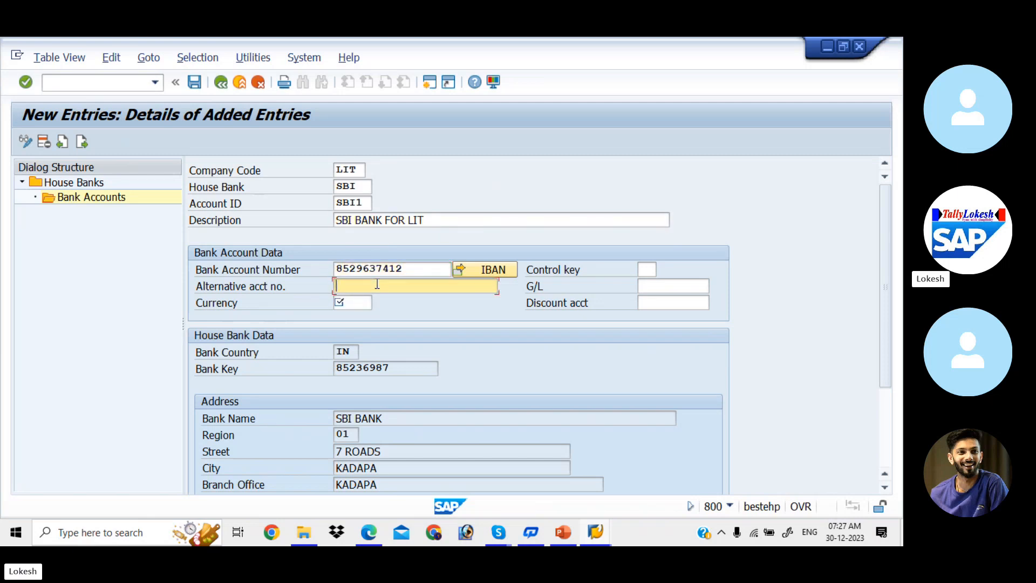
left_click(383, 312)
left_click(359, 302)
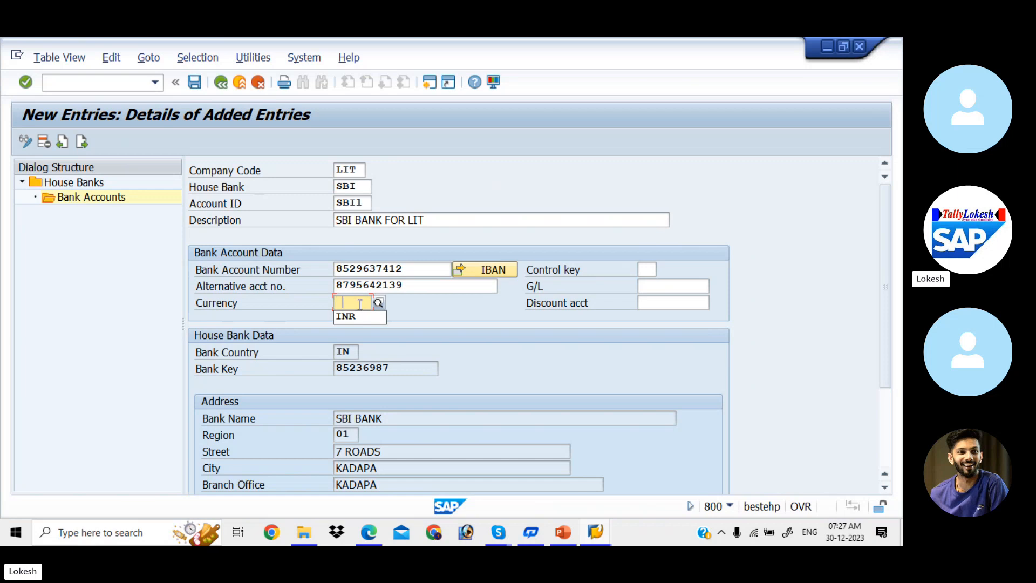
left_click(358, 317)
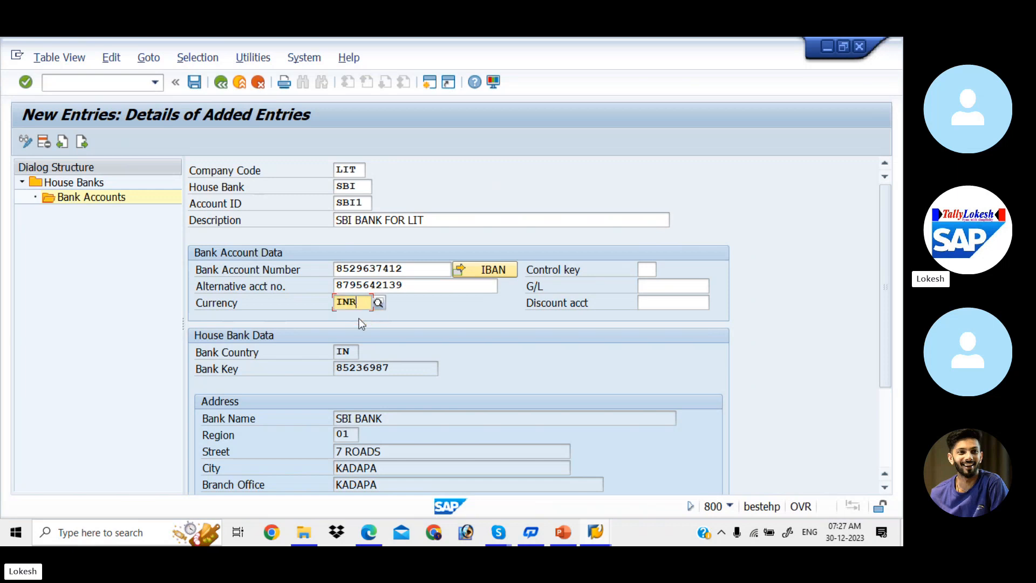
left_click(643, 287)
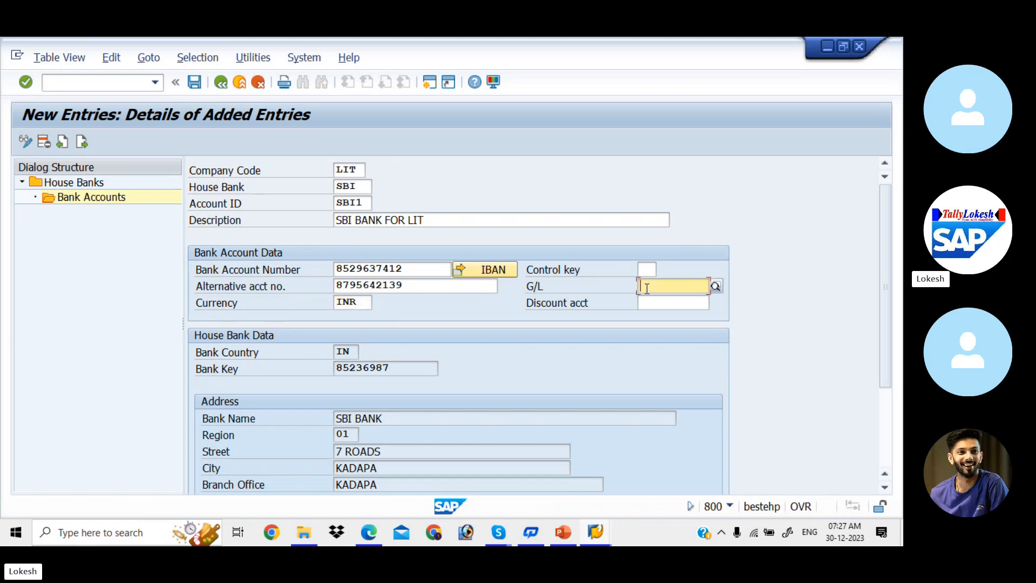
- Assign G/L account 200001 (Sbi Bank A/c) from chart LITT to bank account SBI1
left_click(714, 287)
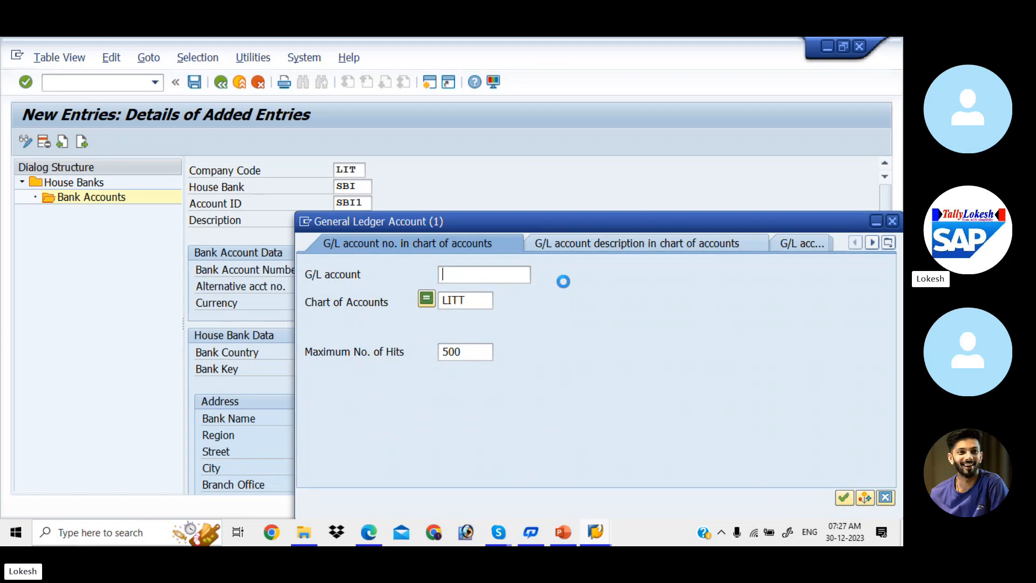
key("Return")
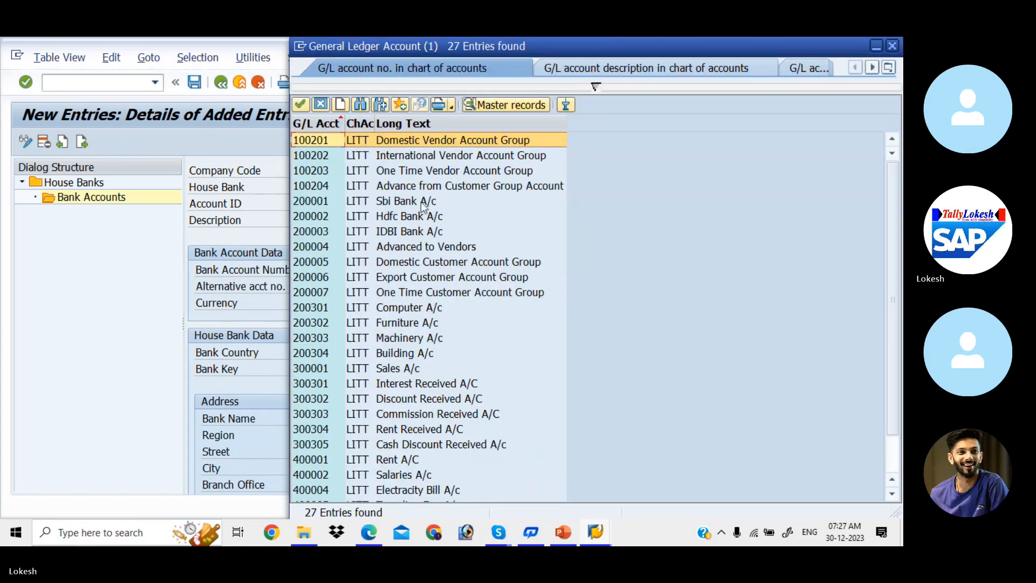
double_click(421, 202)
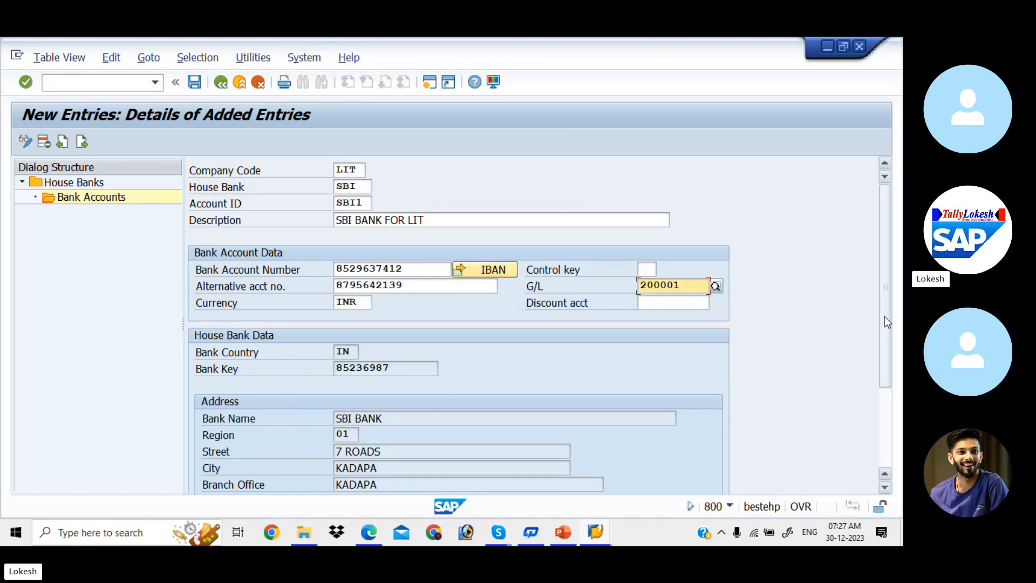
left_click_drag(885, 316, 884, 287)
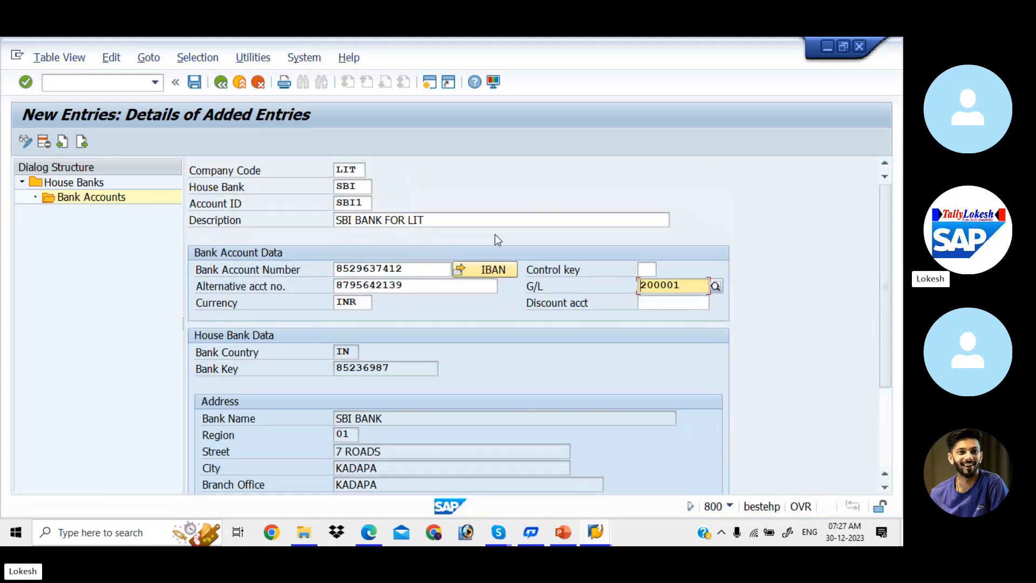
- Save the SBI1 bank account, declining the IBAN transport, and return to SBI's house bank details
left_click(194, 83)
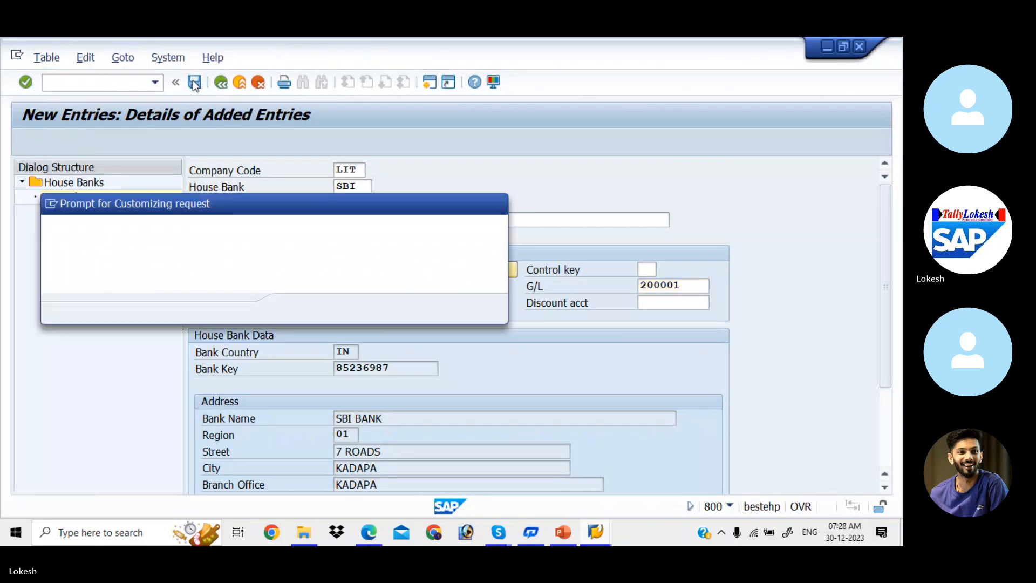
left_click(299, 309)
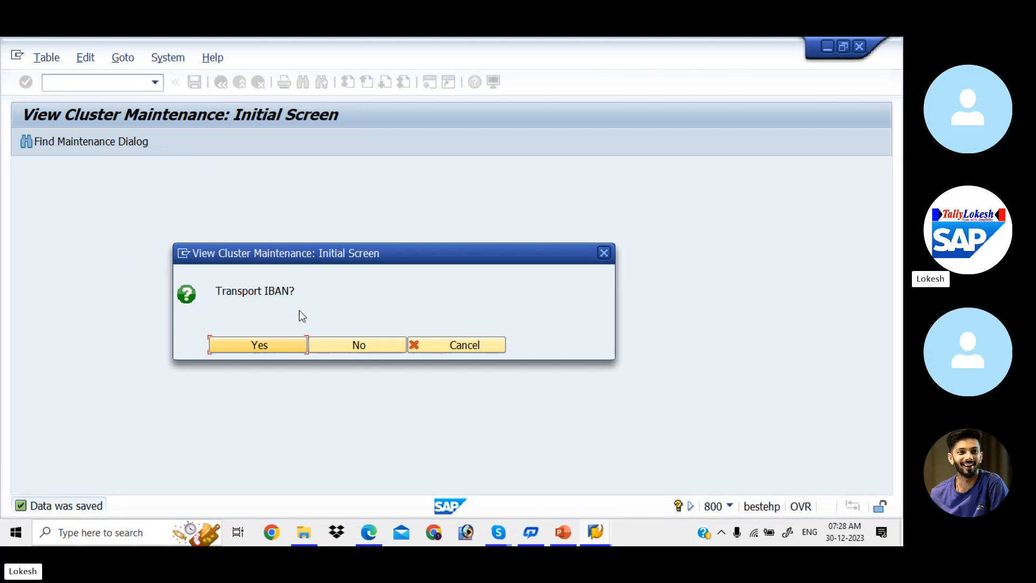
left_click(349, 346)
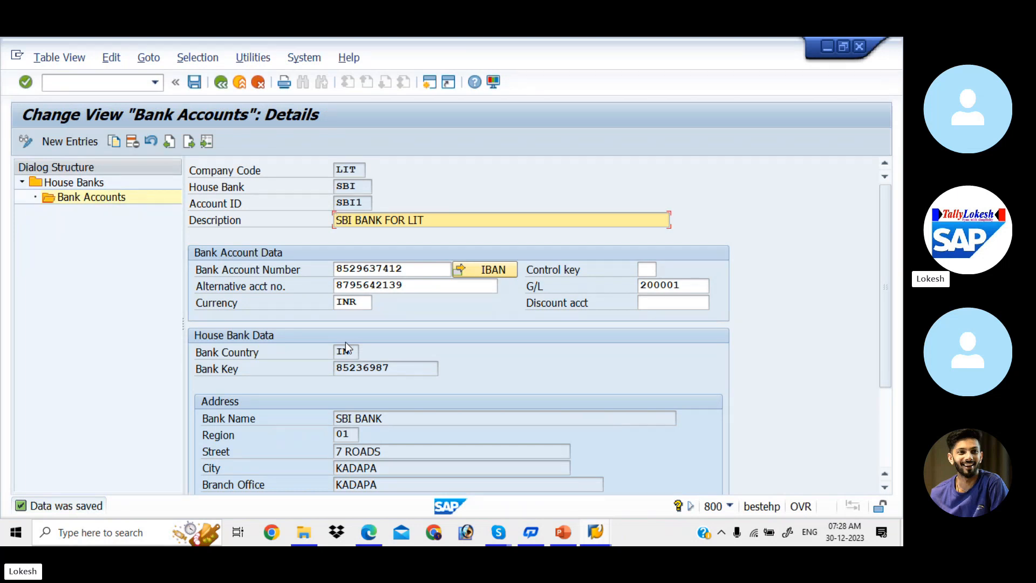
left_click(222, 83)
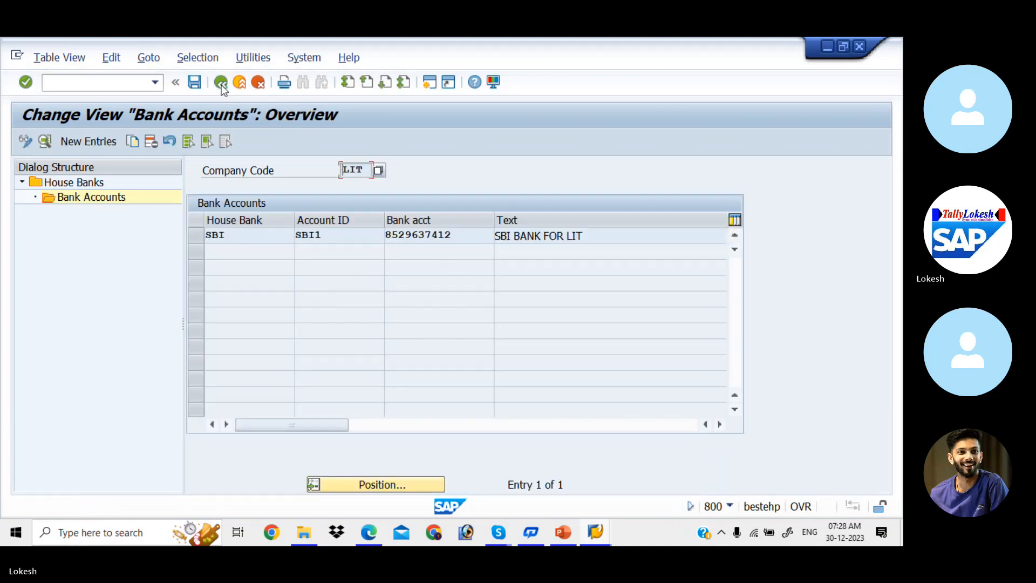
left_click(221, 84)
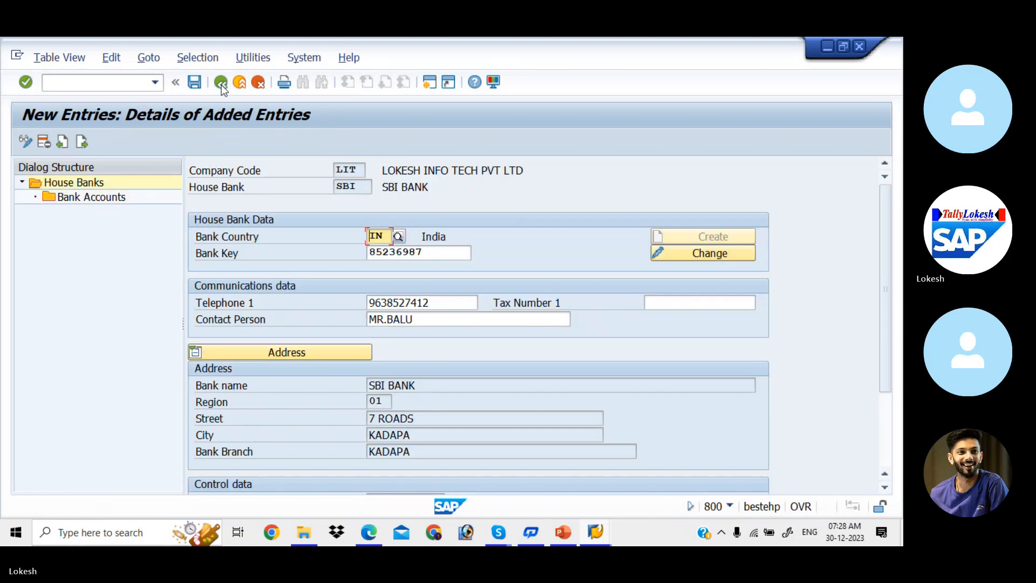
- Add new house bank HDFC with bank country IN and bank key 589
left_click(85, 142)
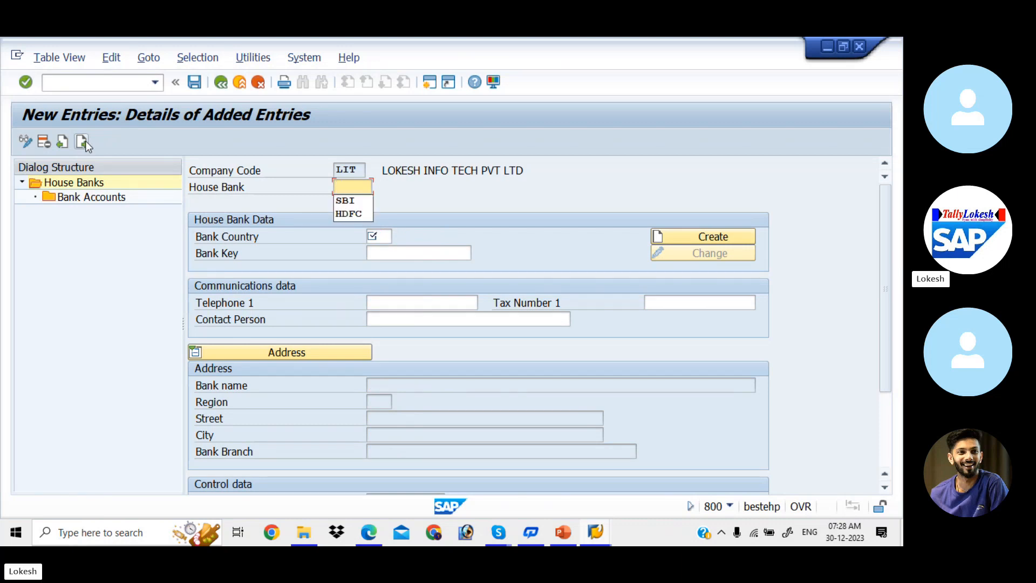
key("Down")
key("Down")
key("Return")
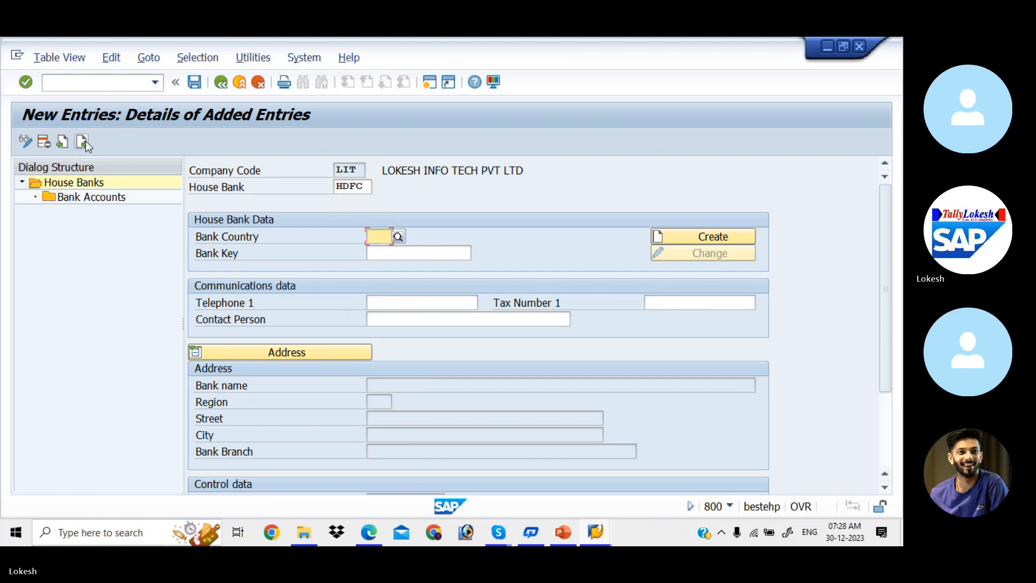
key("Down")
key("Return")
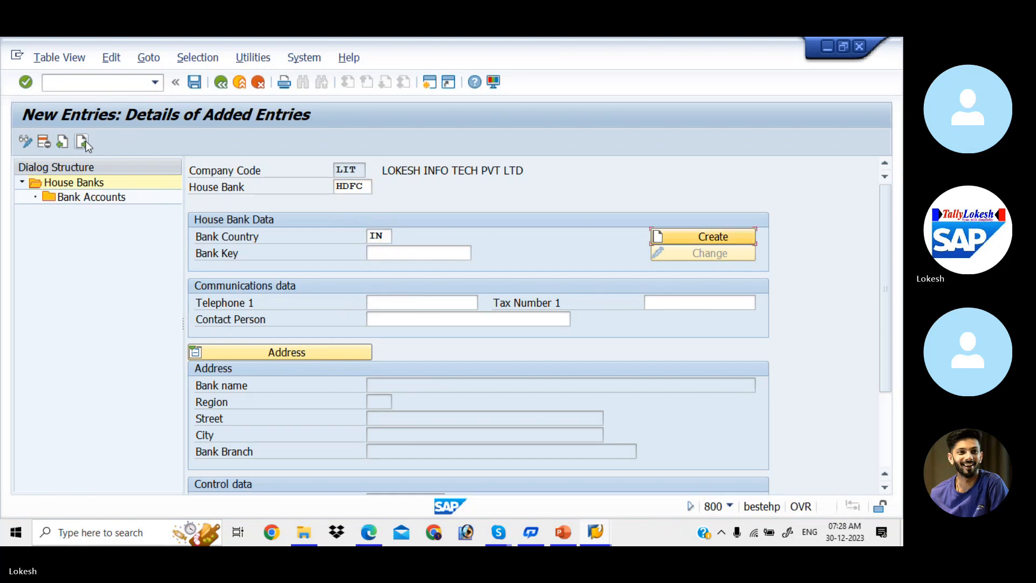
key("Tab")
key("Down")
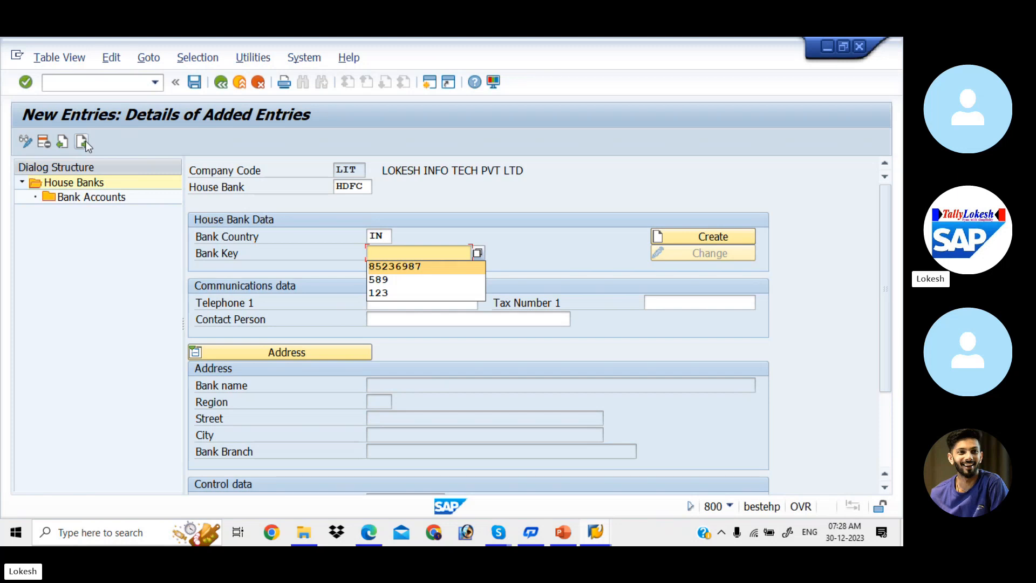
key("Down")
key("Return")
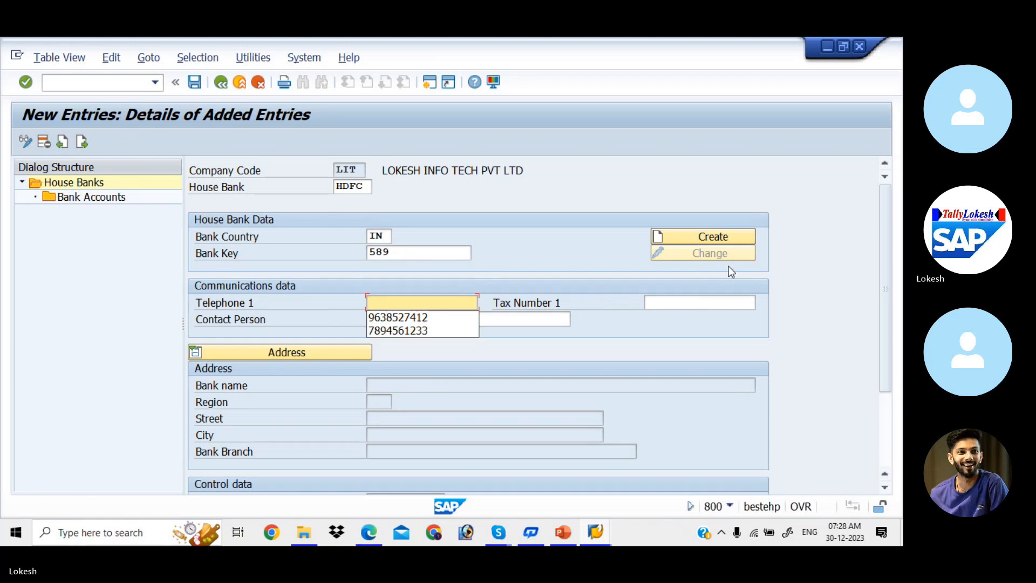
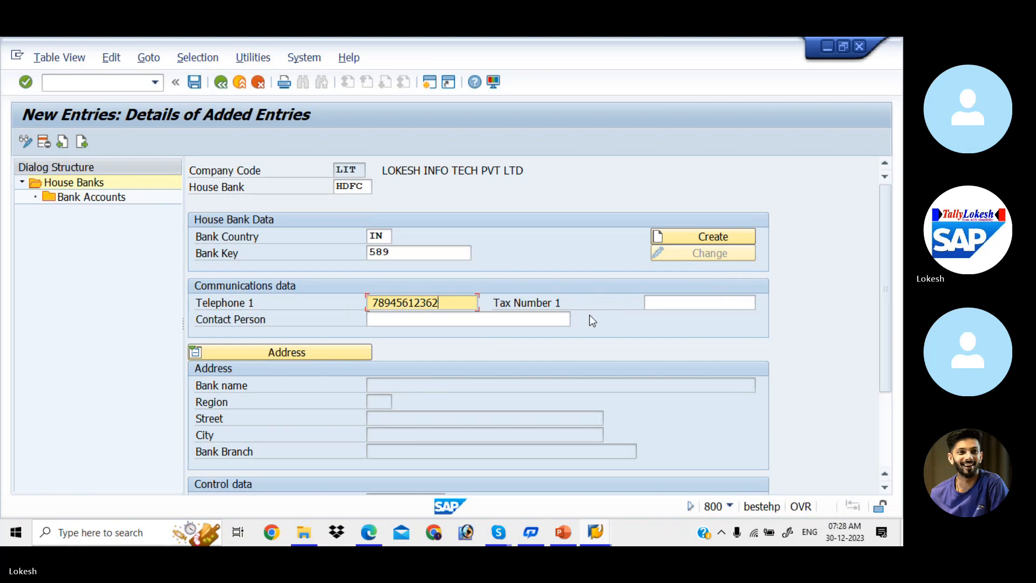
- Enter HDFC's telephone number and contact person, and create its bank data
left_click(501, 320)
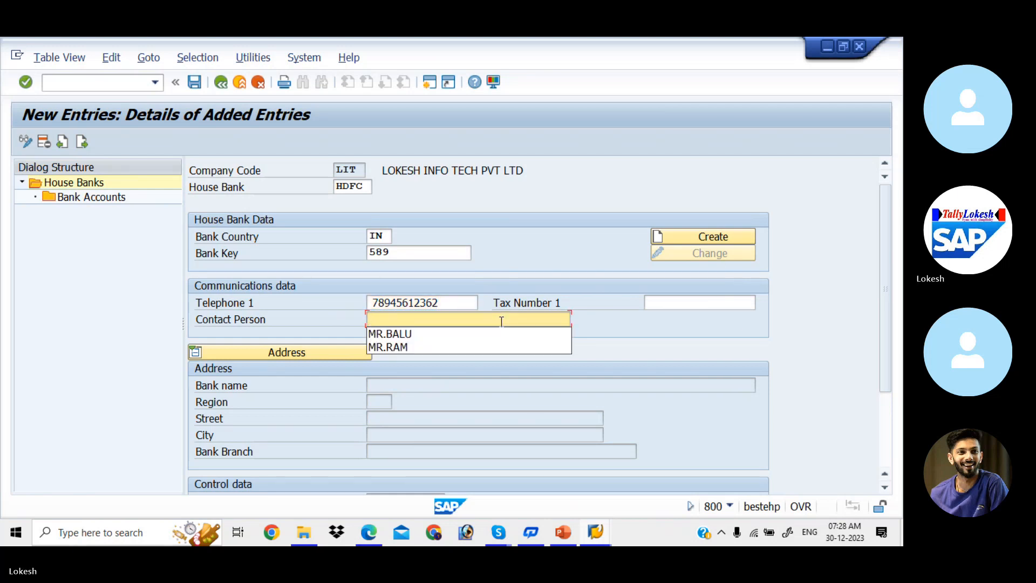
key("Down")
key("Return")
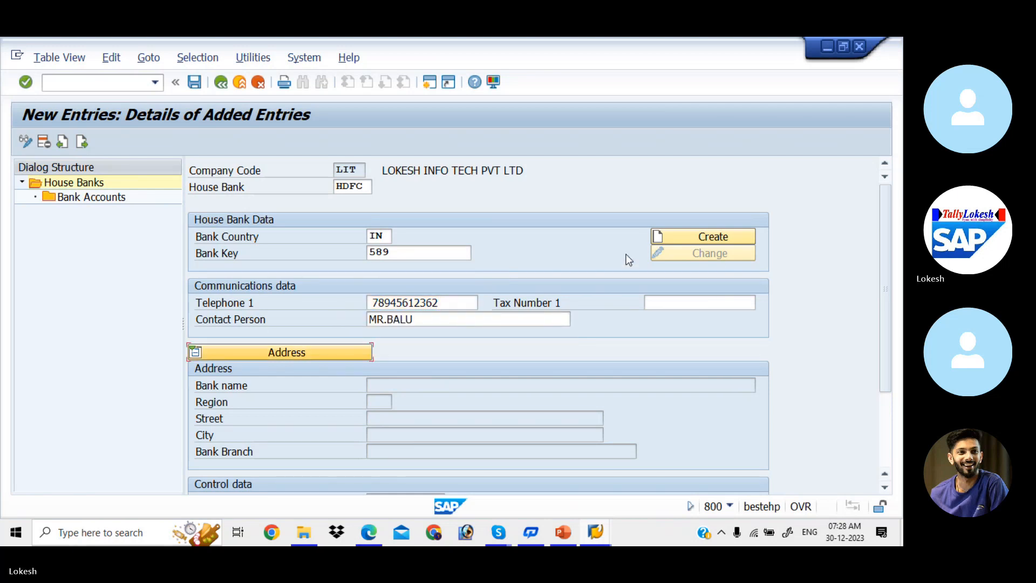
left_click(691, 238)
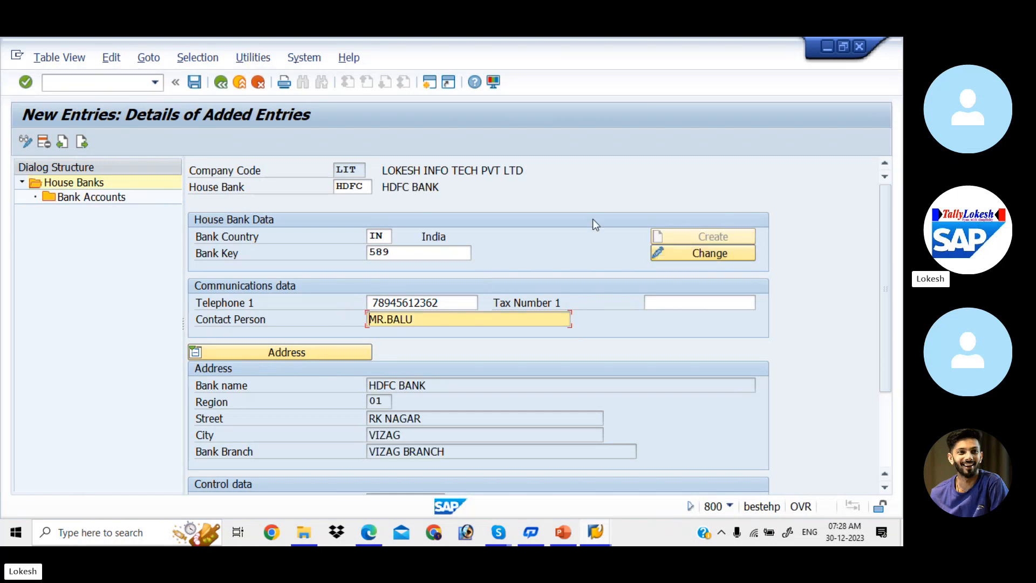
left_click(709, 255)
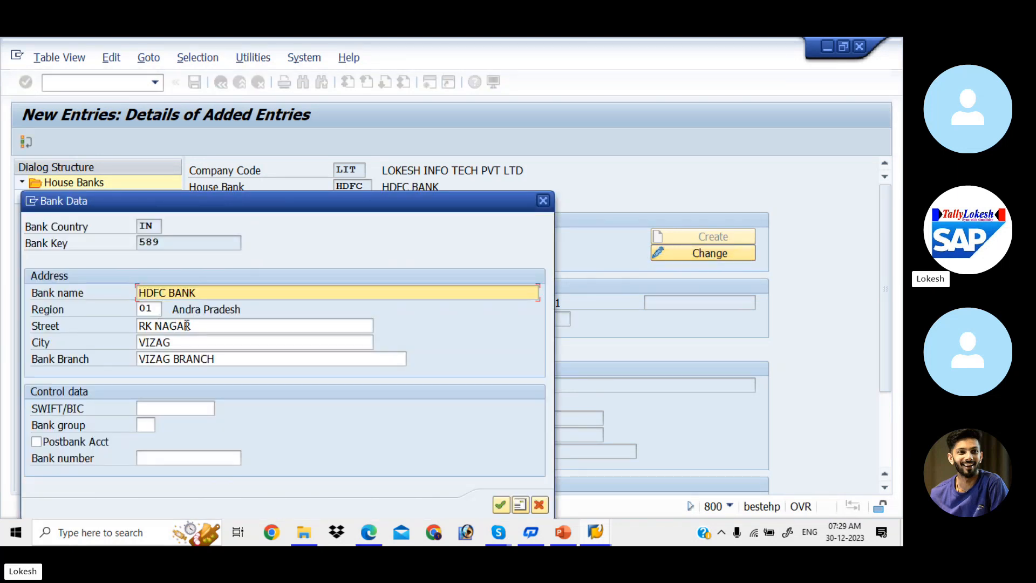
- Change the HDFC bank street from RK NAGAR to MR NAGAR
left_click(207, 326)
left_click_drag(208, 326, 63, 326)
key("BackSpace")
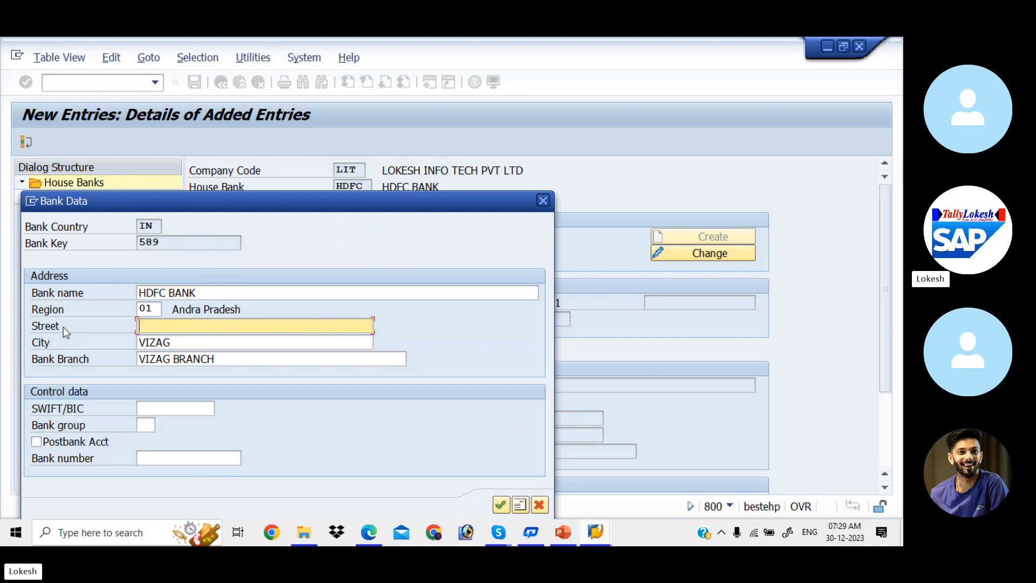
type("MR NAGAR")
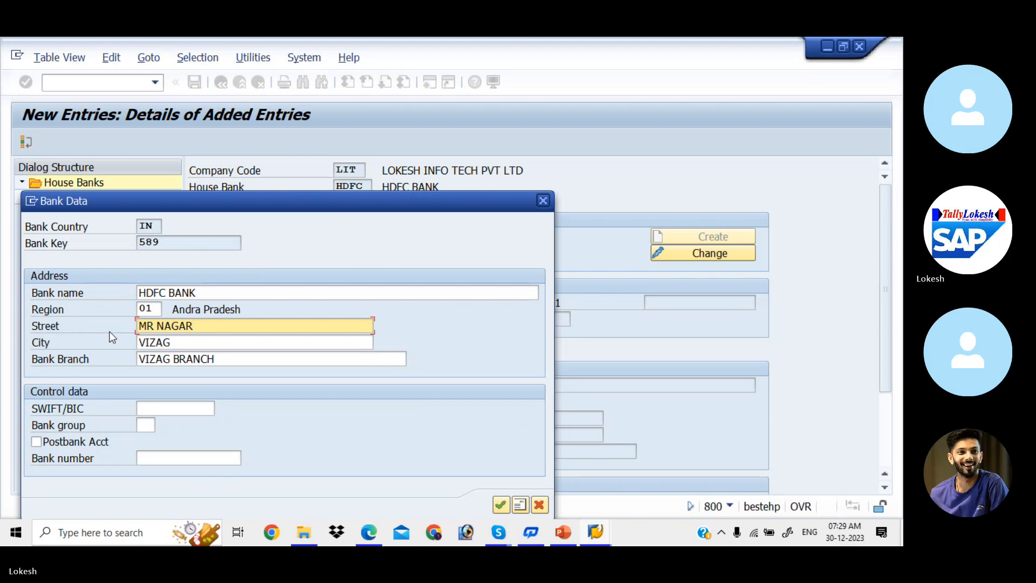
- Set the city and bank branch to NELLORE and confirm the bank data
left_click(181, 345)
key("BackSpace")
key("BackSpace")
key("BackSpace")
key("BackSpace")
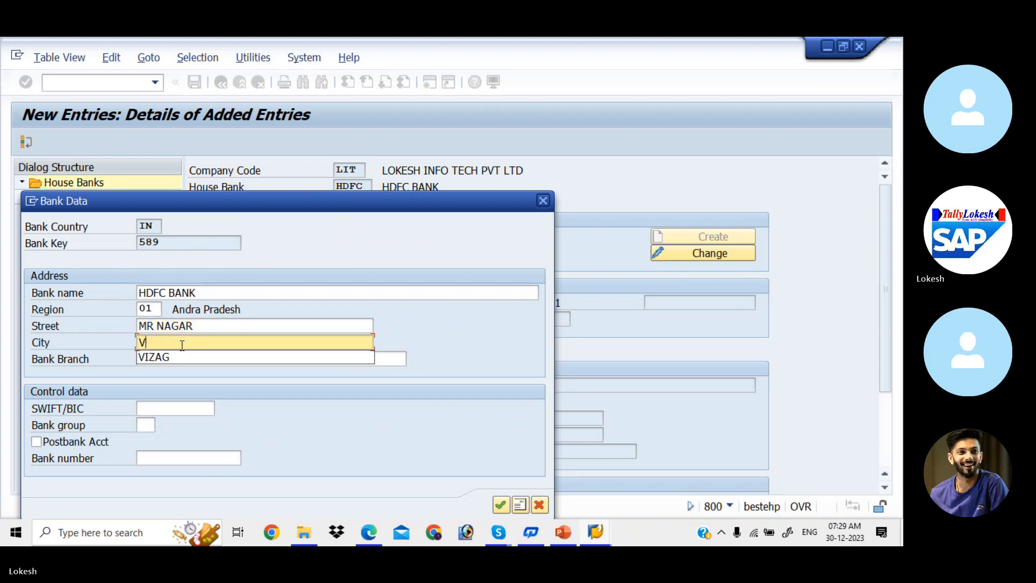
key("BackSpace")
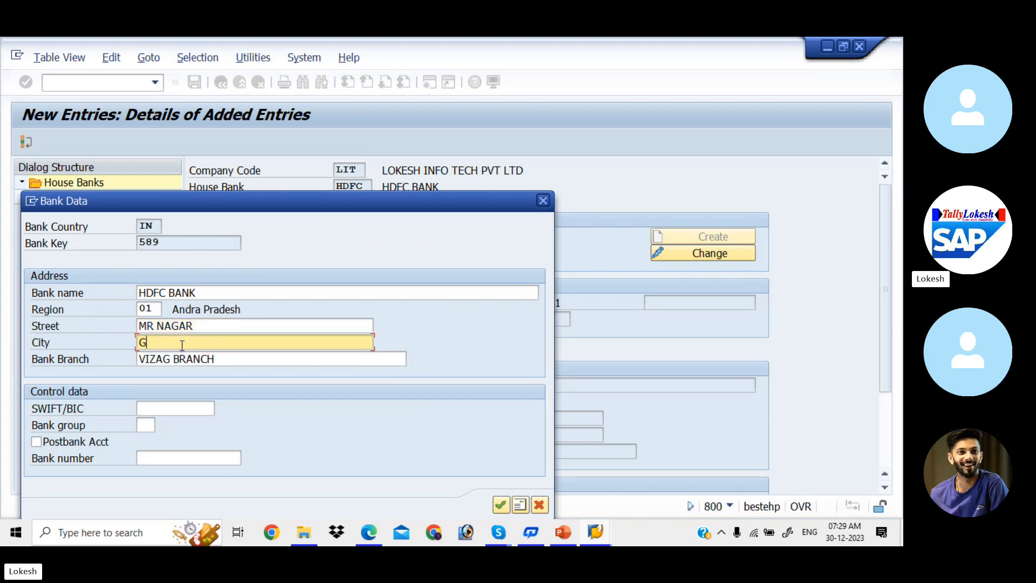
type("NELORE")
left_click(219, 360)
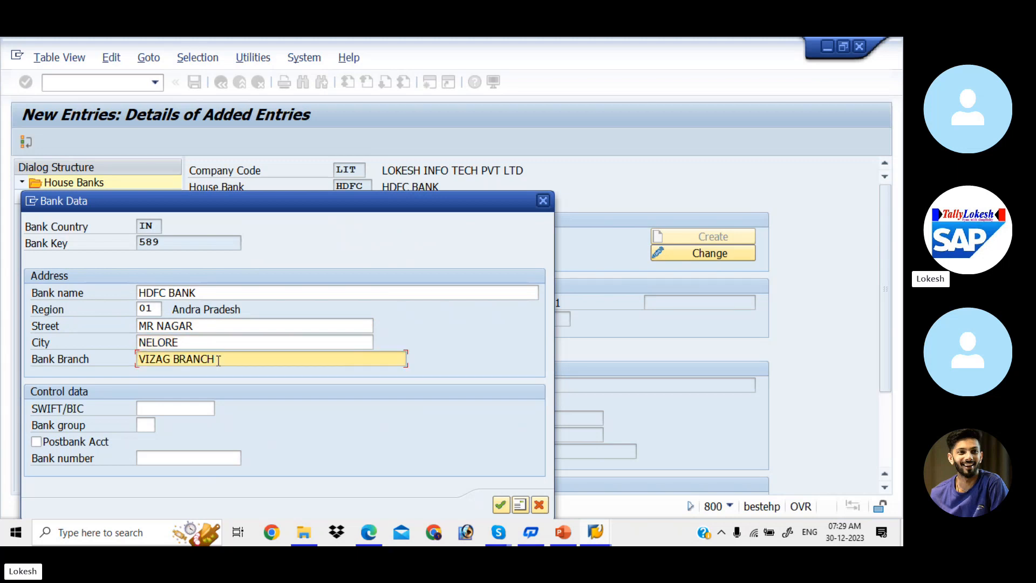
key("BackSpace")
key("BackSpace")
key("BackSpace")
key("BackSpace")
key("BackSpace")
key("BackSpace")
key("BackSpace")
key("BackSpace")
key("BackSpace")
key("BackSpace")
key("BackSpace")
key("BackSpace")
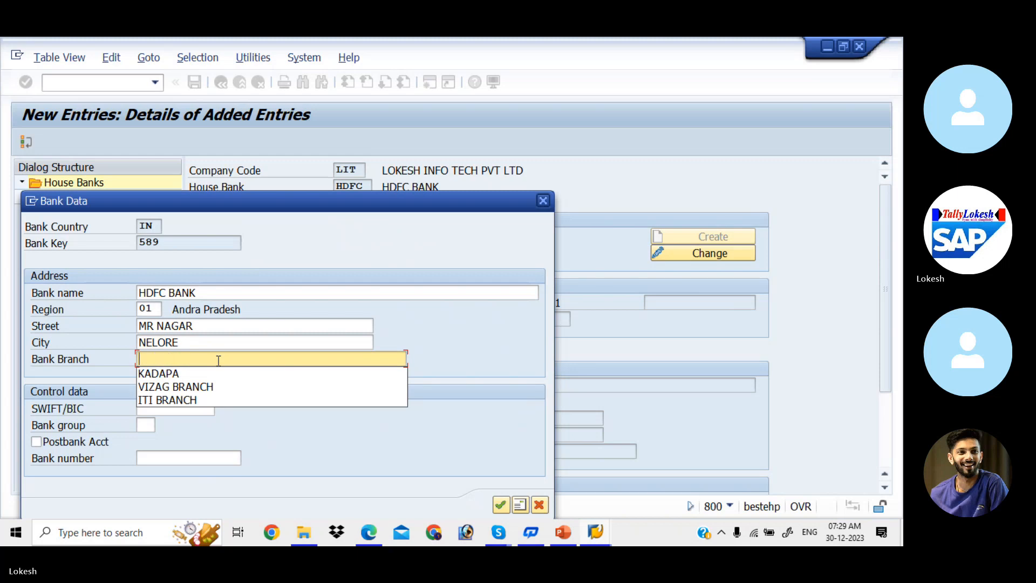
type("NELLORE")
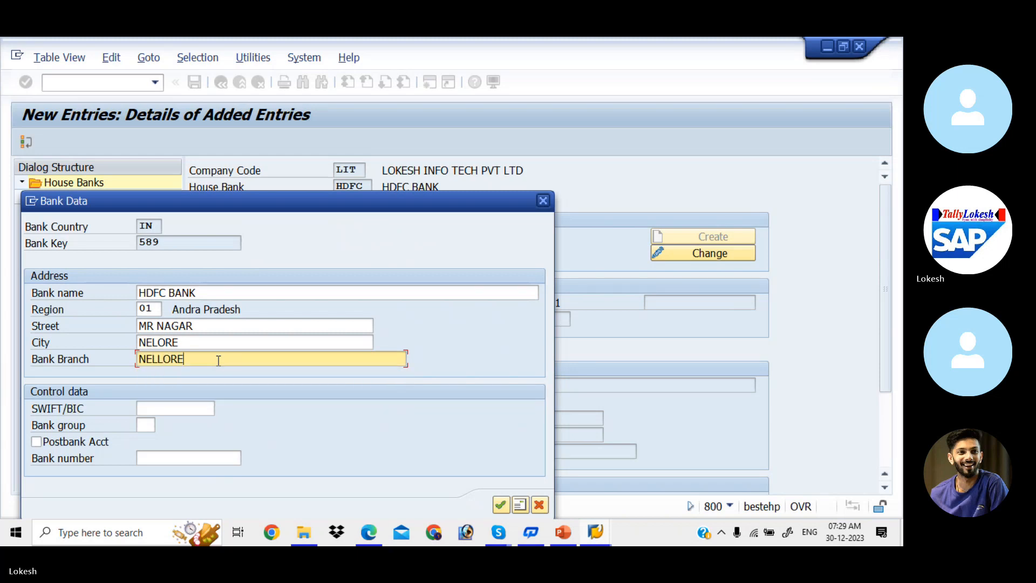
left_click(158, 343)
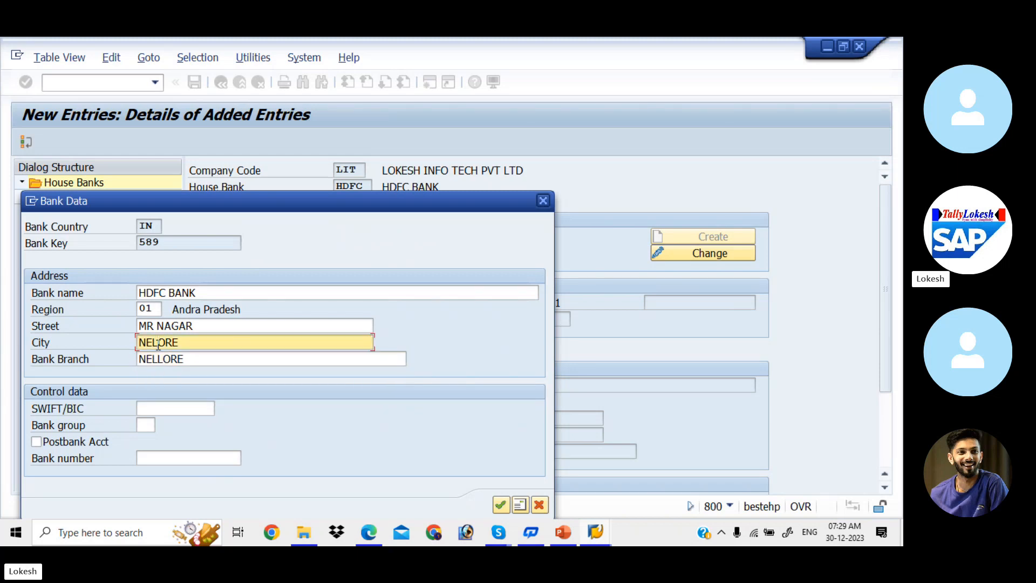
type("LORE")
left_click(501, 505)
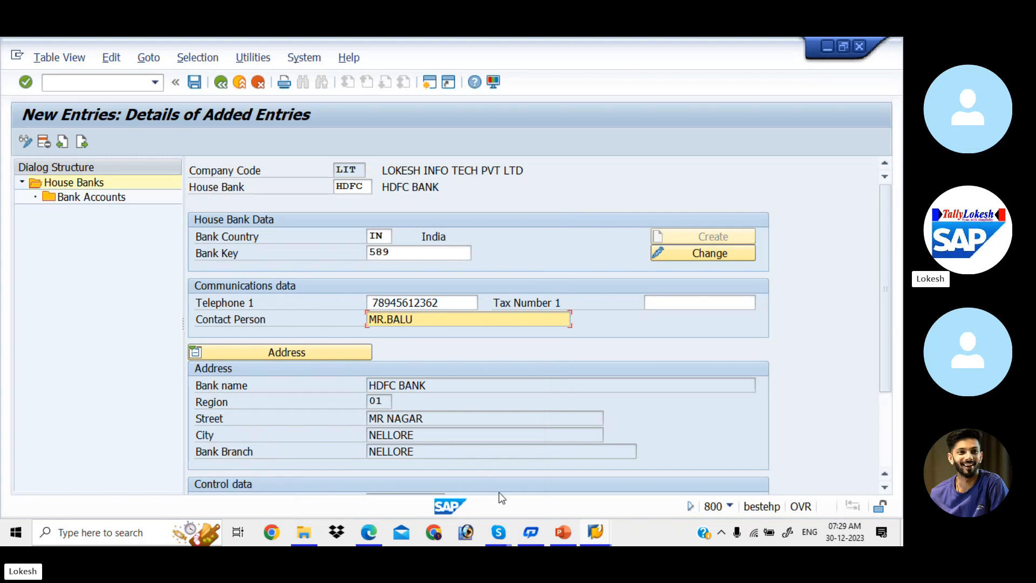
- Add bank account HDF1 under HDFC described 'HDFC BANK FOR LIT'
double_click(113, 199)
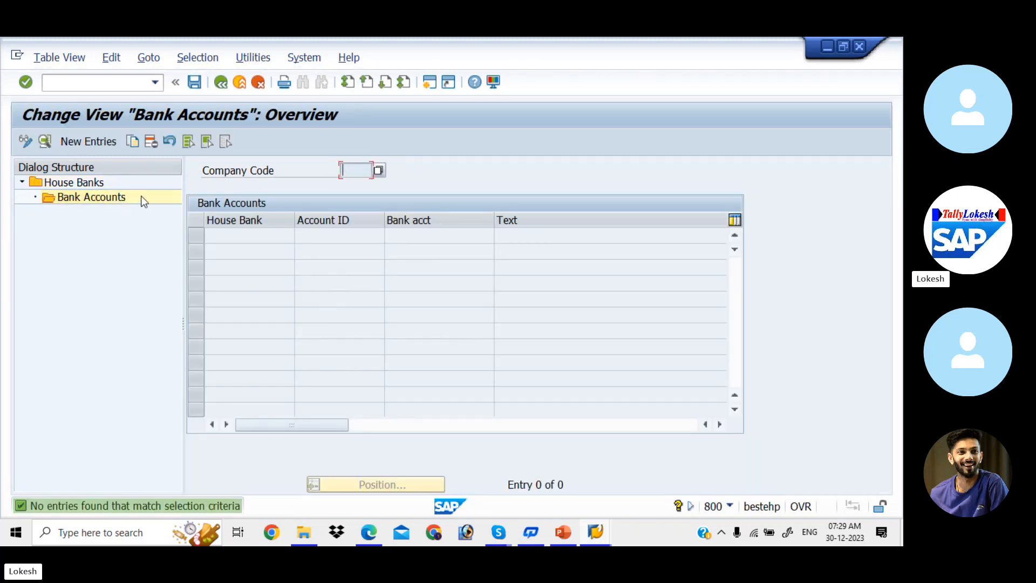
left_click(106, 145)
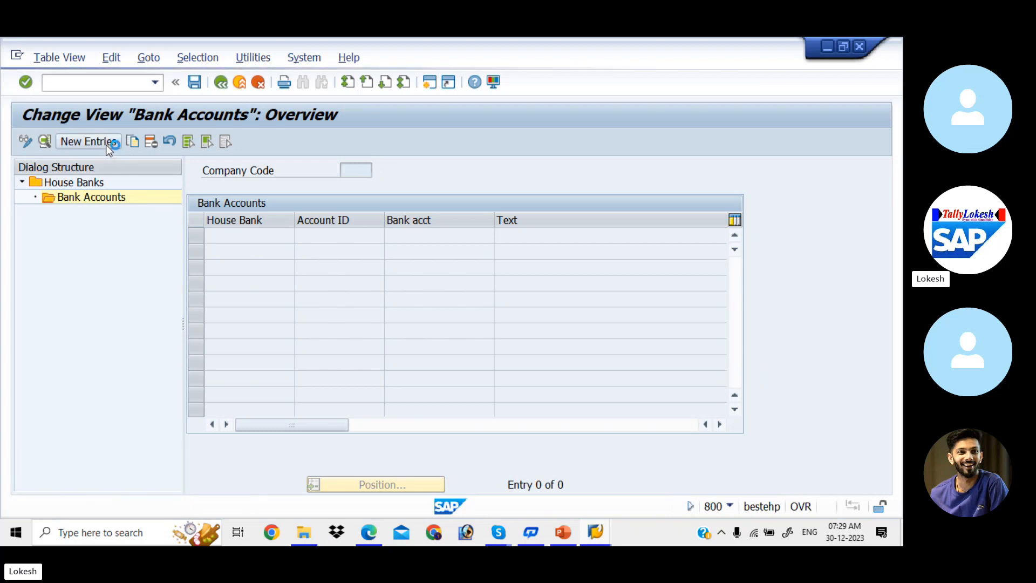
left_click(346, 210)
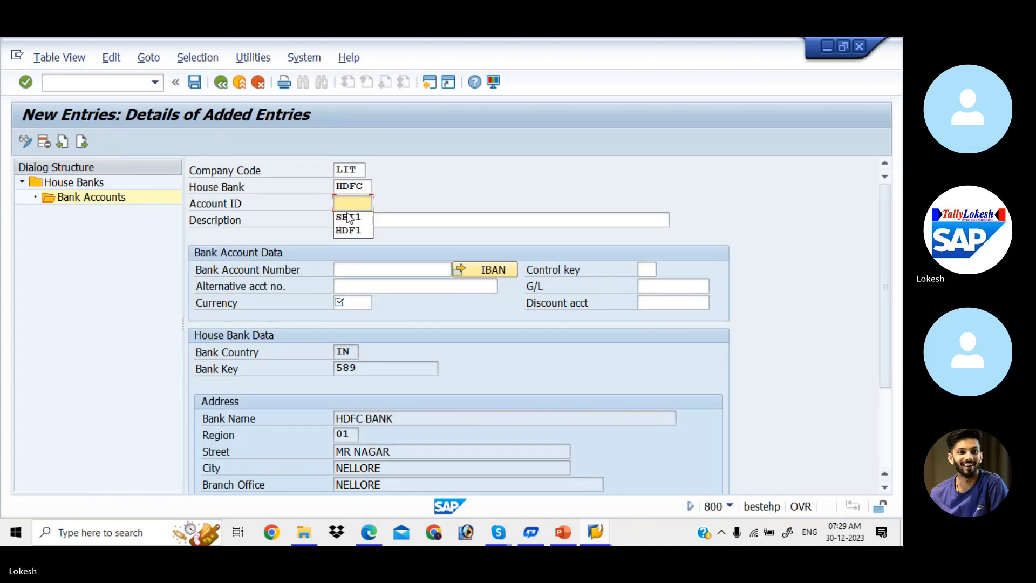
key("Down")
key("Down")
key("Return")
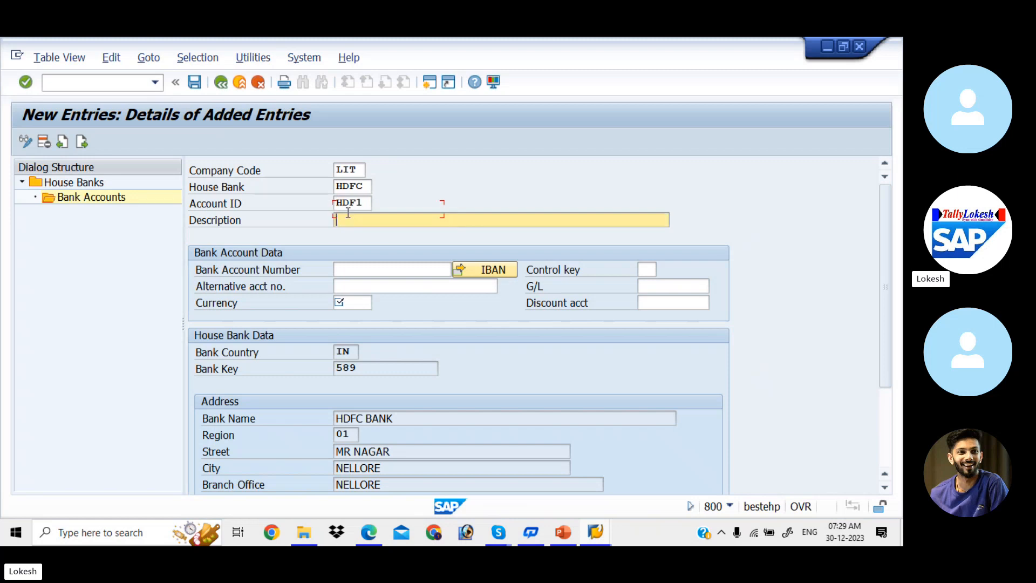
left_click(348, 213)
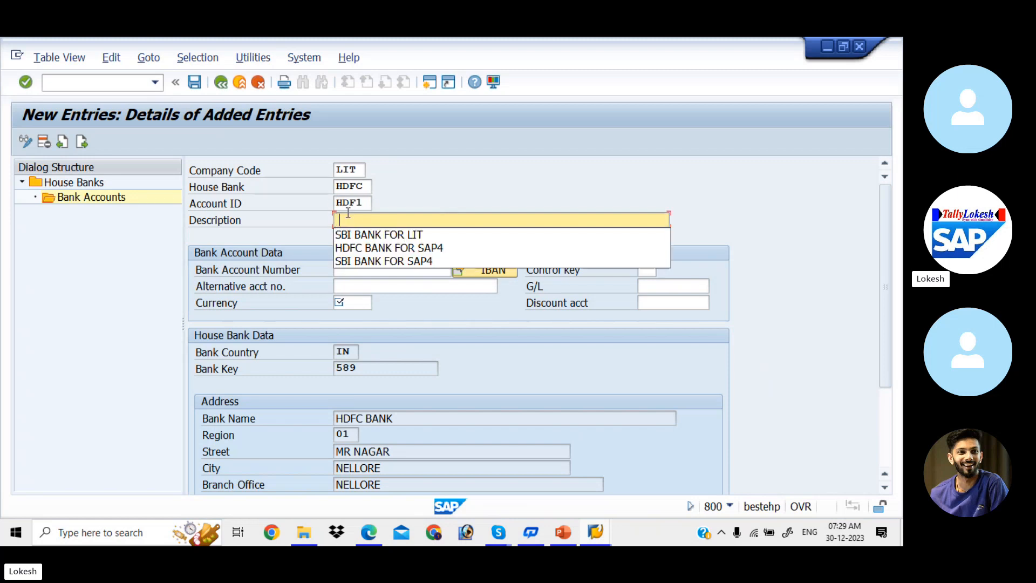
key("Down")
key("Down")
key("Return")
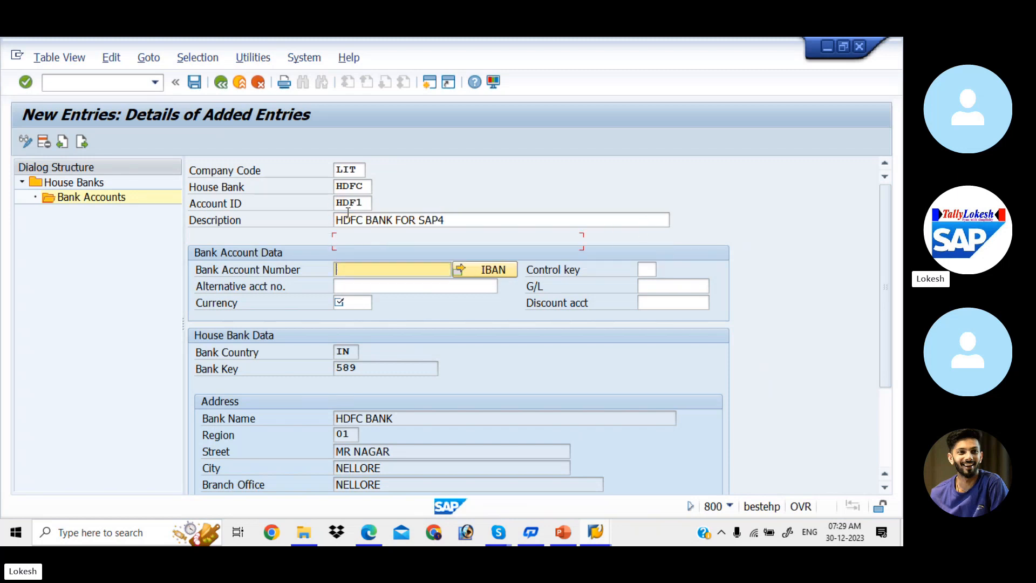
left_click(462, 222)
key("BackSpace")
key("BackSpace")
key("BackSpace")
key("BackSpace")
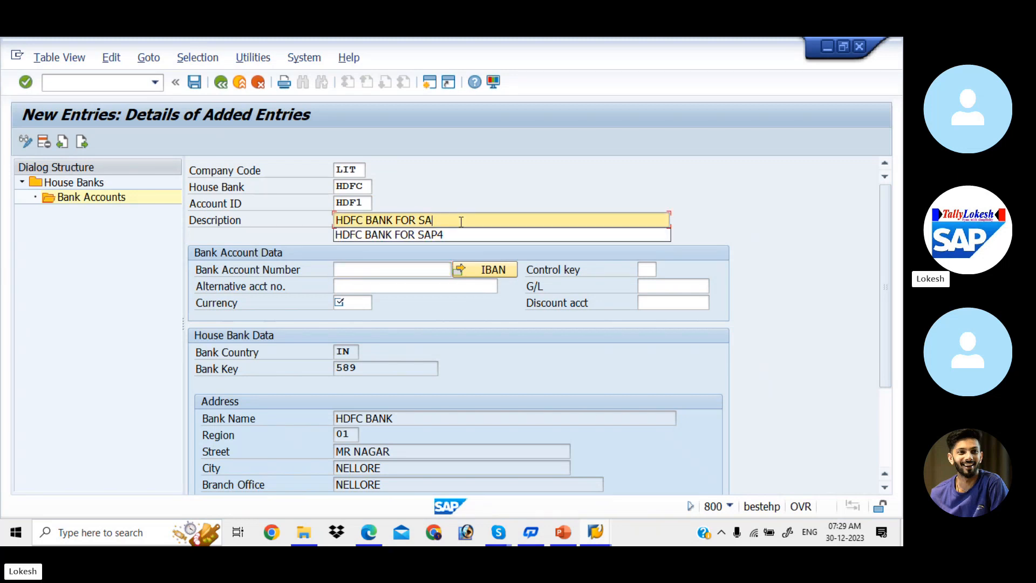
type("LIT")
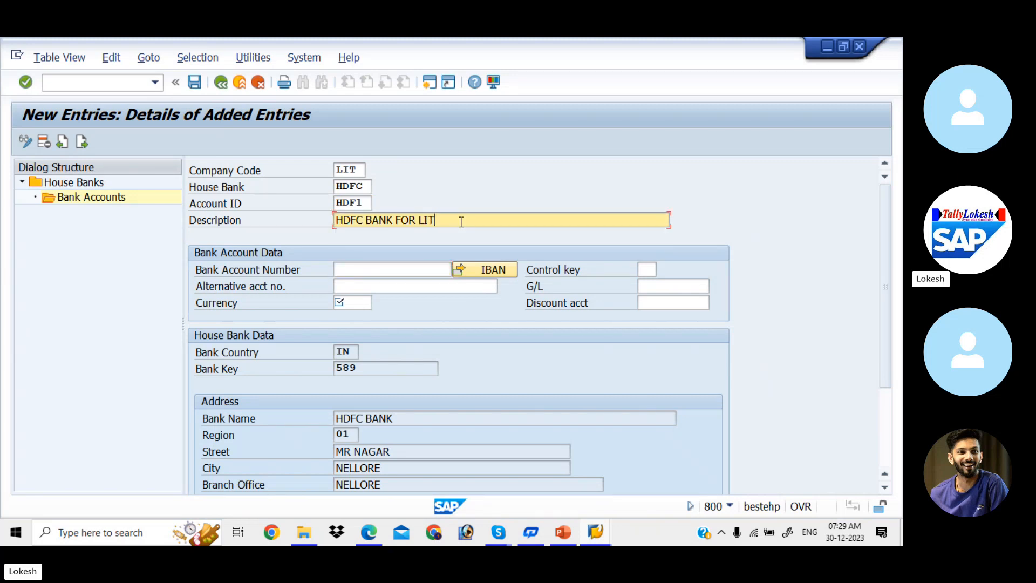
- Enter HDF1's bank account number and alternative account number, with currency INR
left_click(396, 267)
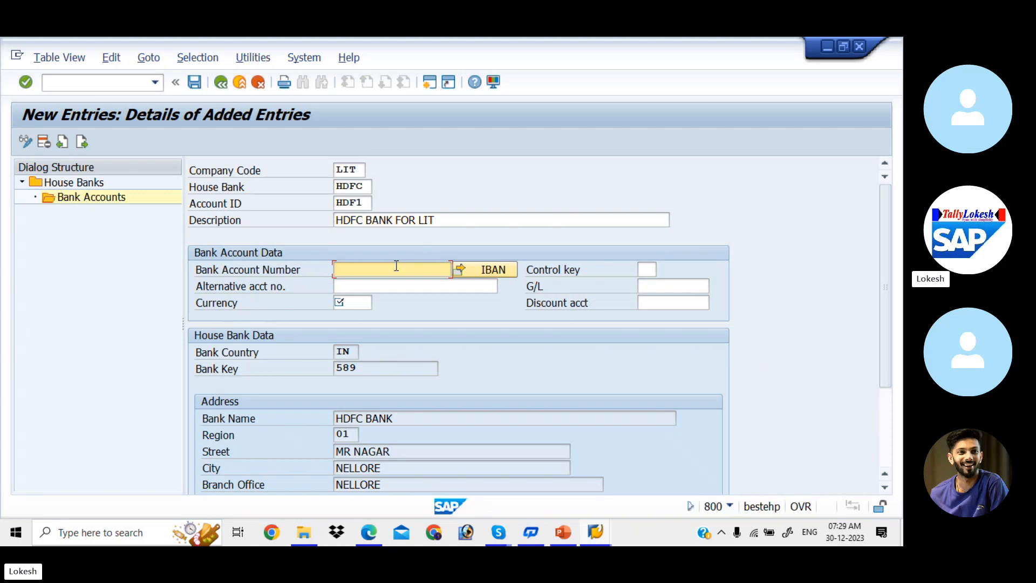
left_click(390, 286)
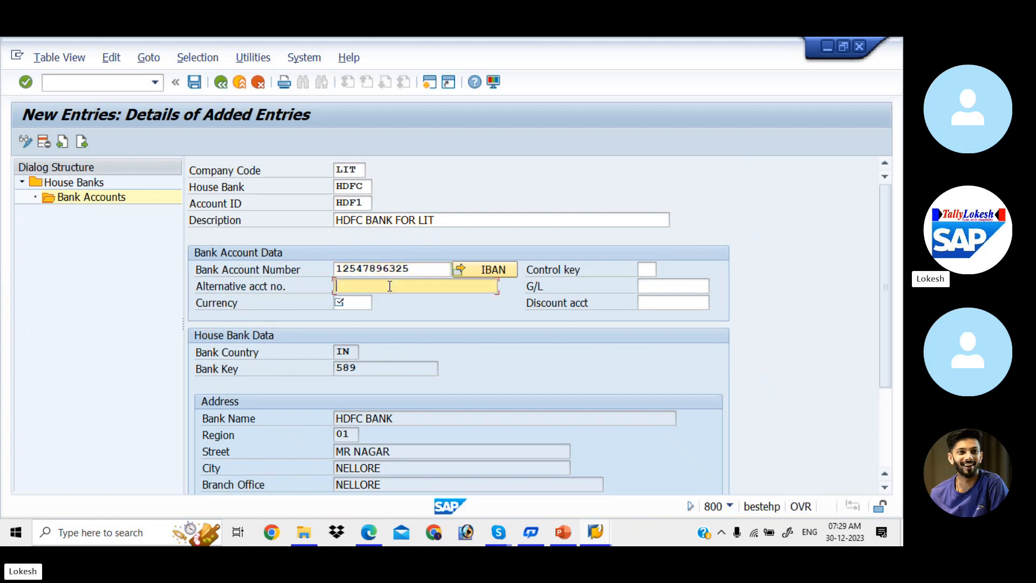
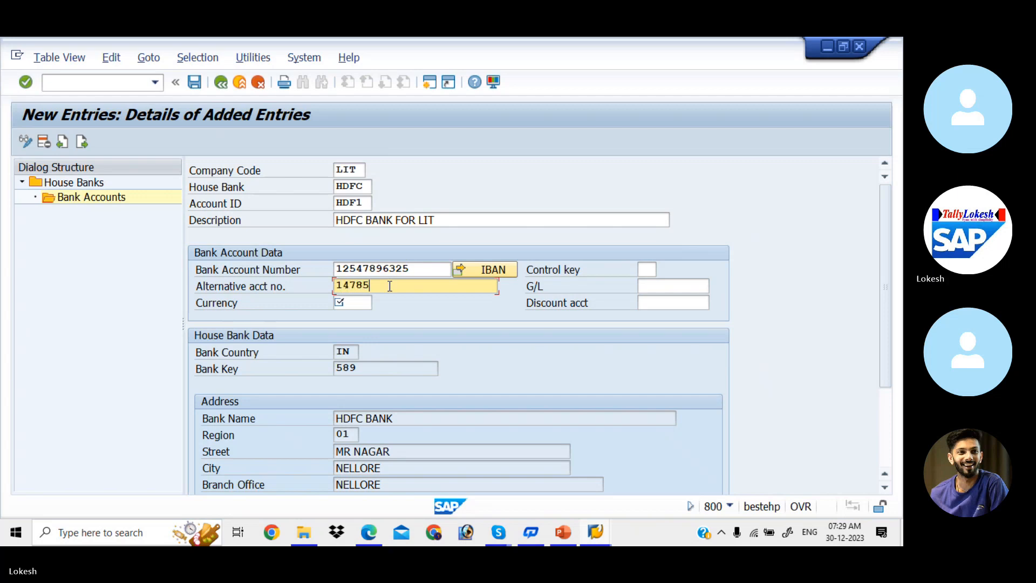
left_click(363, 298)
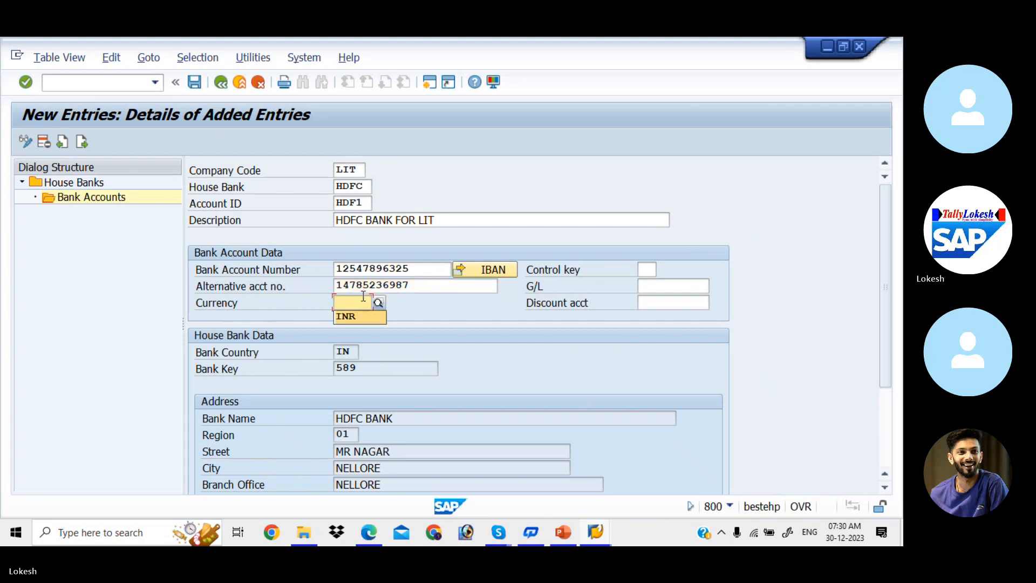
key("Tab")
- Assign G/L account 200002 (Hdfc Bank A/c) from chart LITT and save
left_click(671, 289)
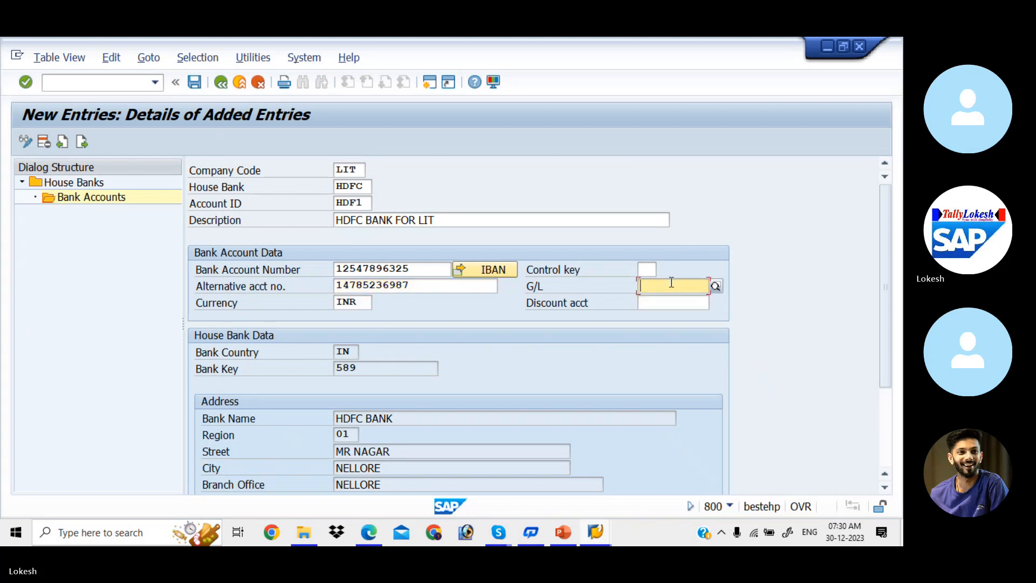
left_click(715, 288)
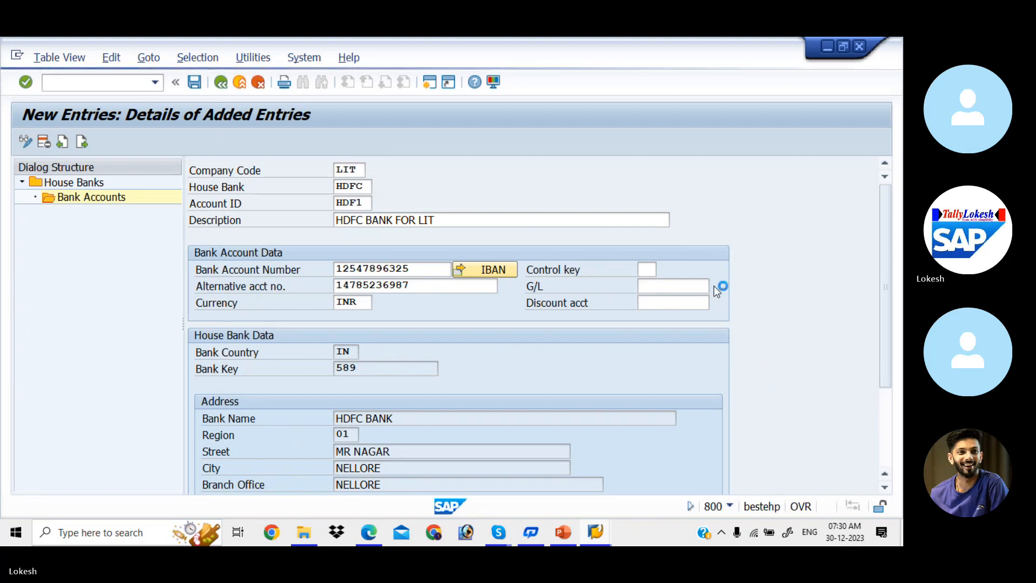
key("Return")
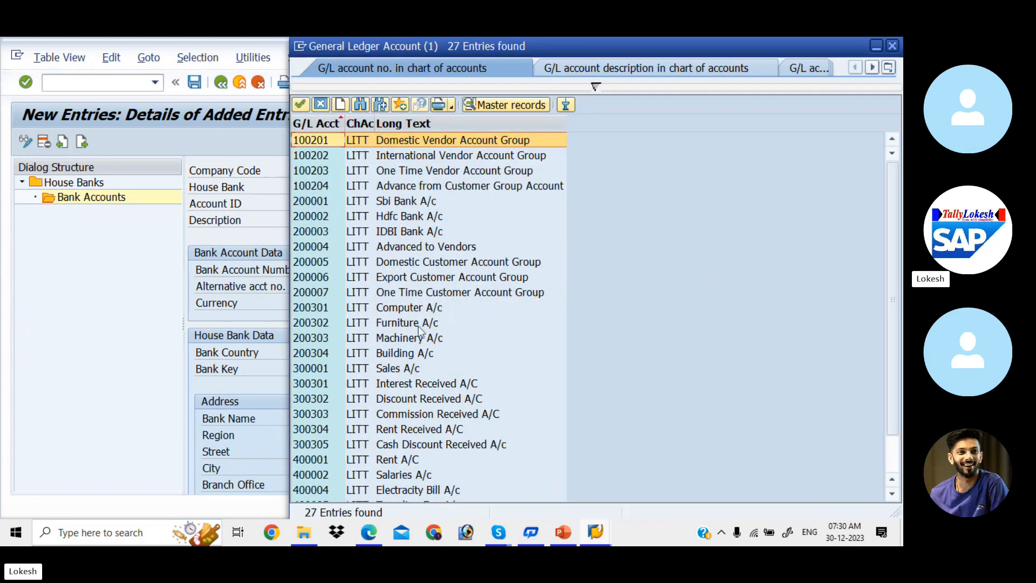
double_click(409, 217)
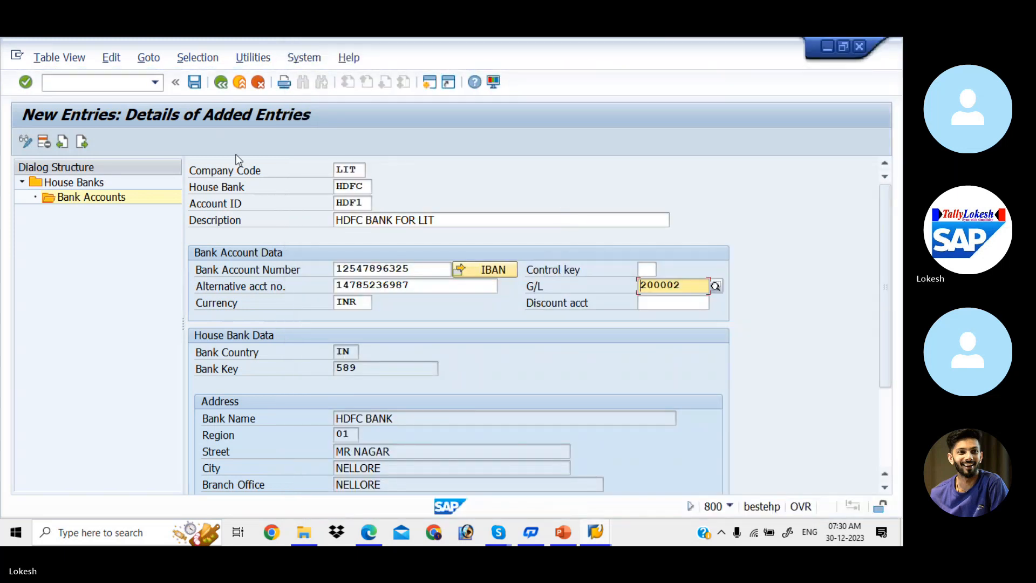
left_click(195, 82)
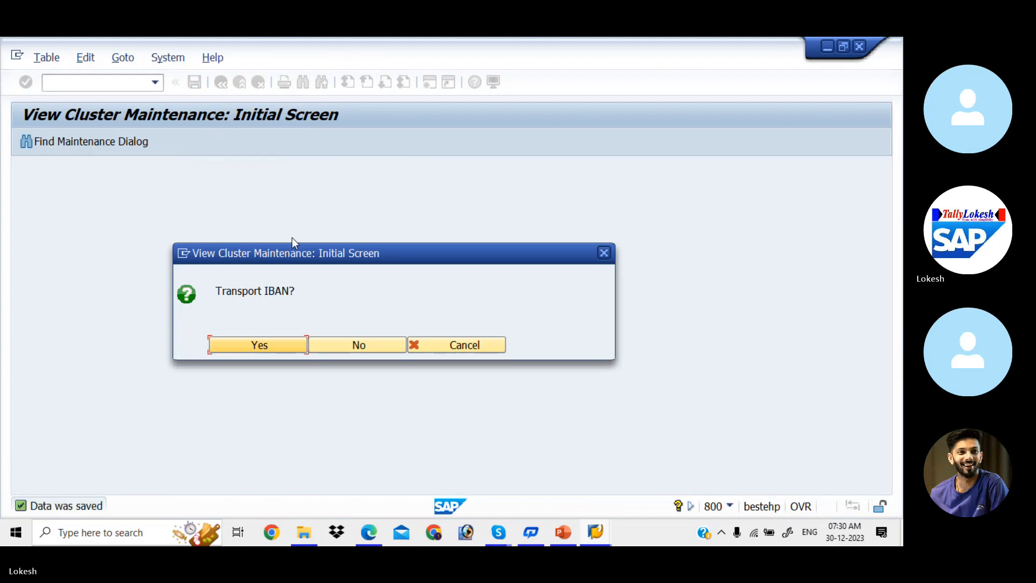
- Decline the IBAN transport and back out to Customizing: Maintain Payment Program
left_click(351, 342)
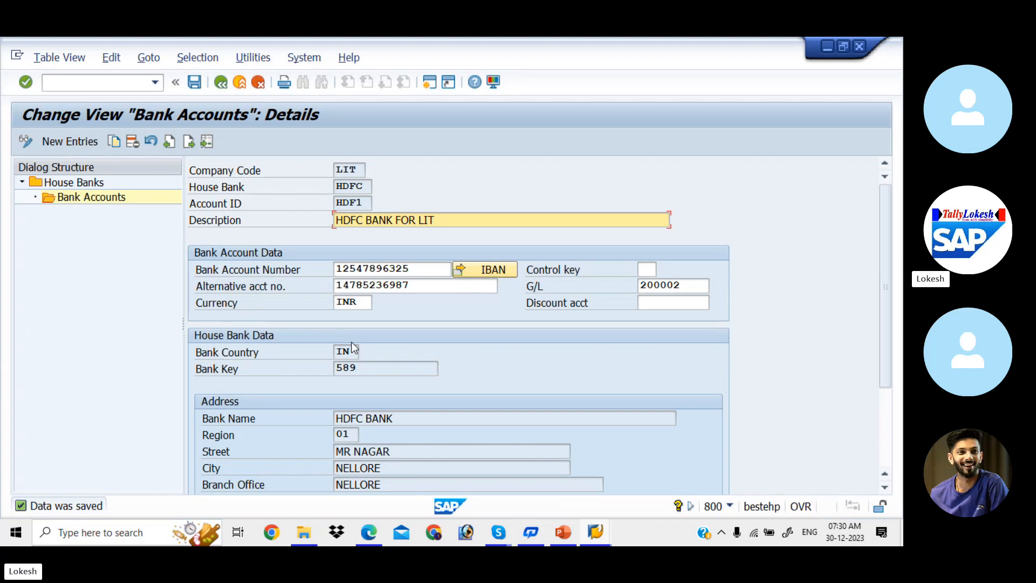
left_click(220, 81)
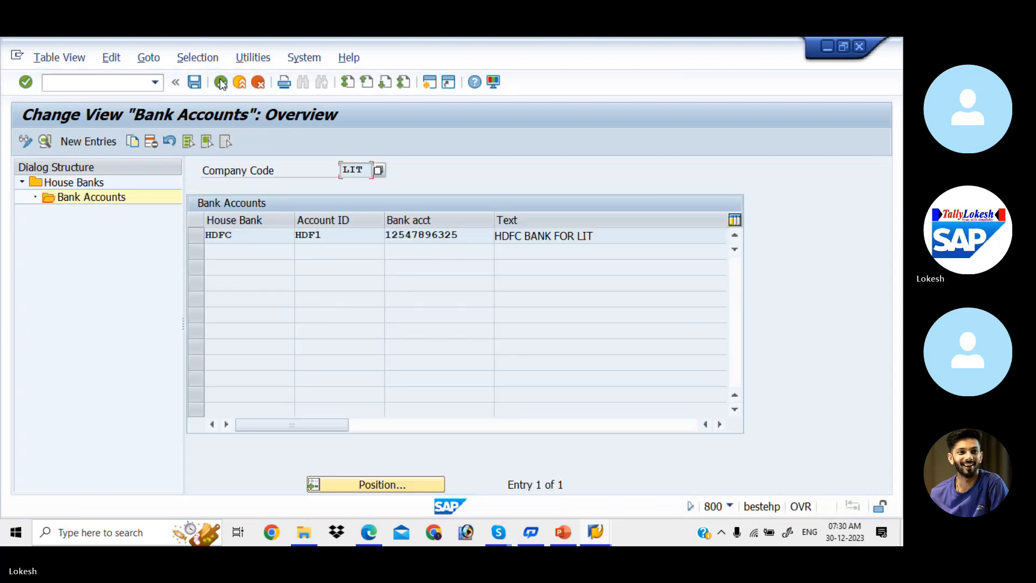
left_click(220, 81)
left_click(219, 81)
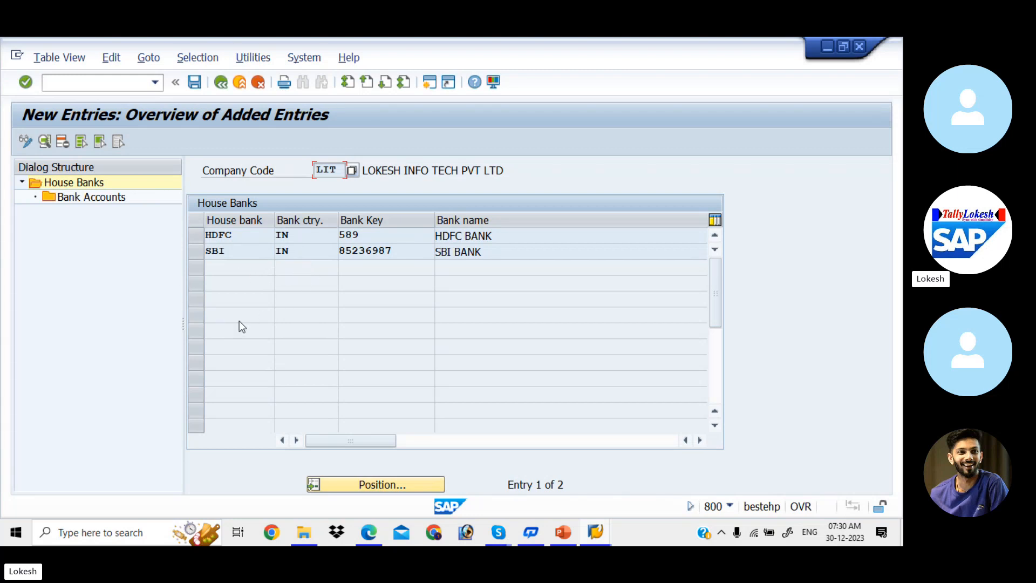
left_click(220, 81)
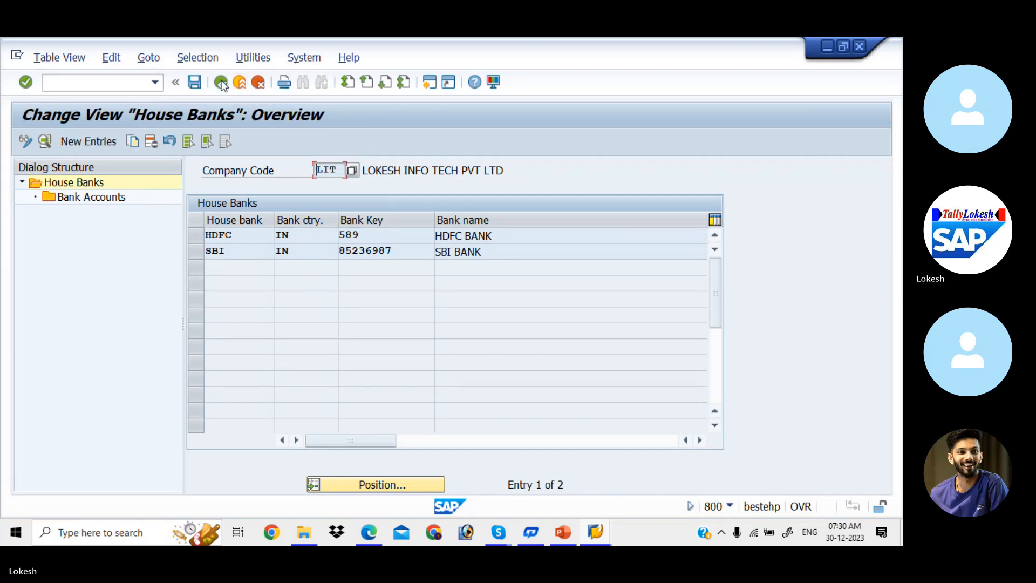
left_click(220, 81)
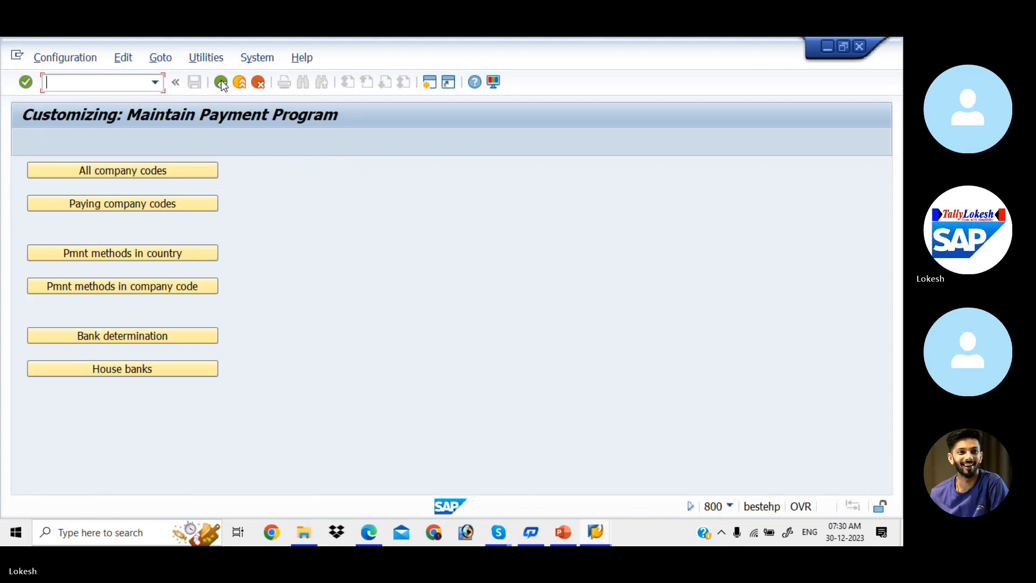
- Open bank determination and position the Bank Selection list at paying company code LIT
left_click(115, 339)
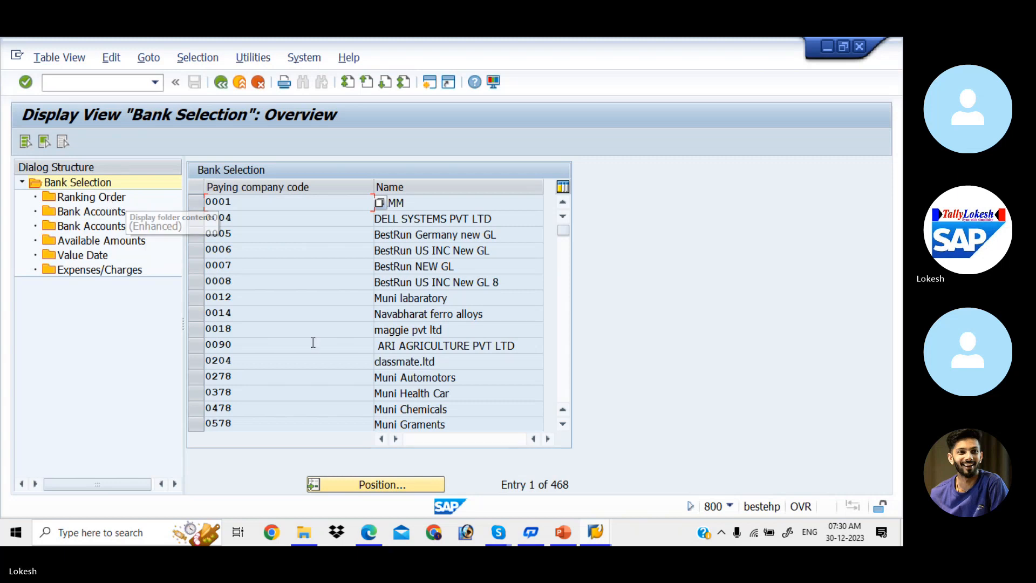
left_click(375, 481)
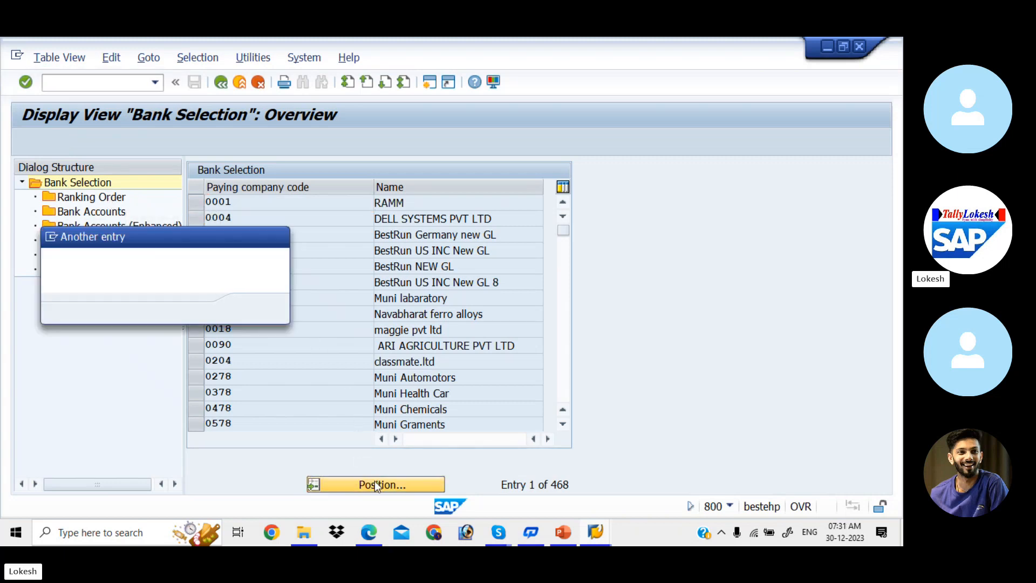
type("L")
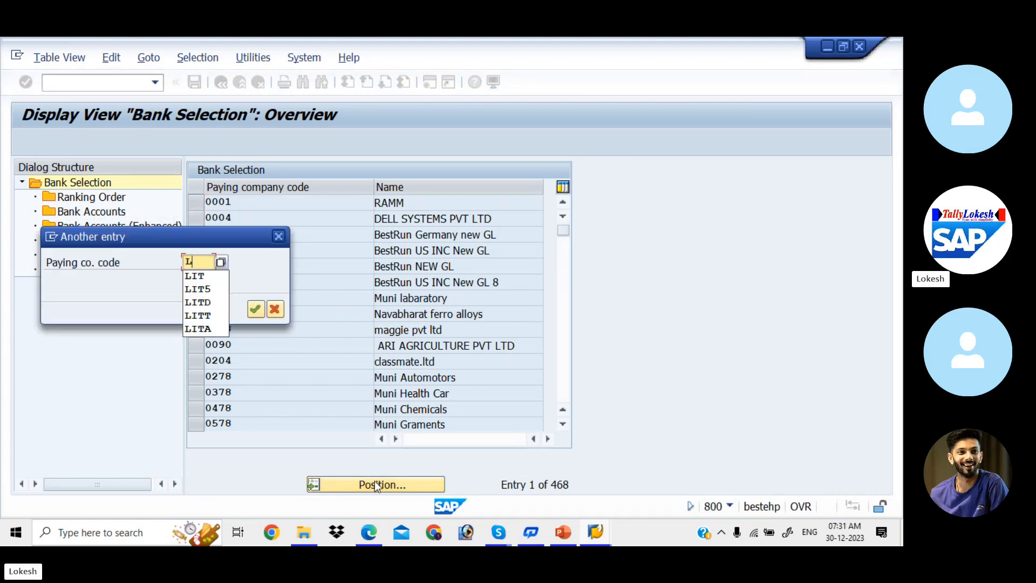
type("IT")
key("Return")
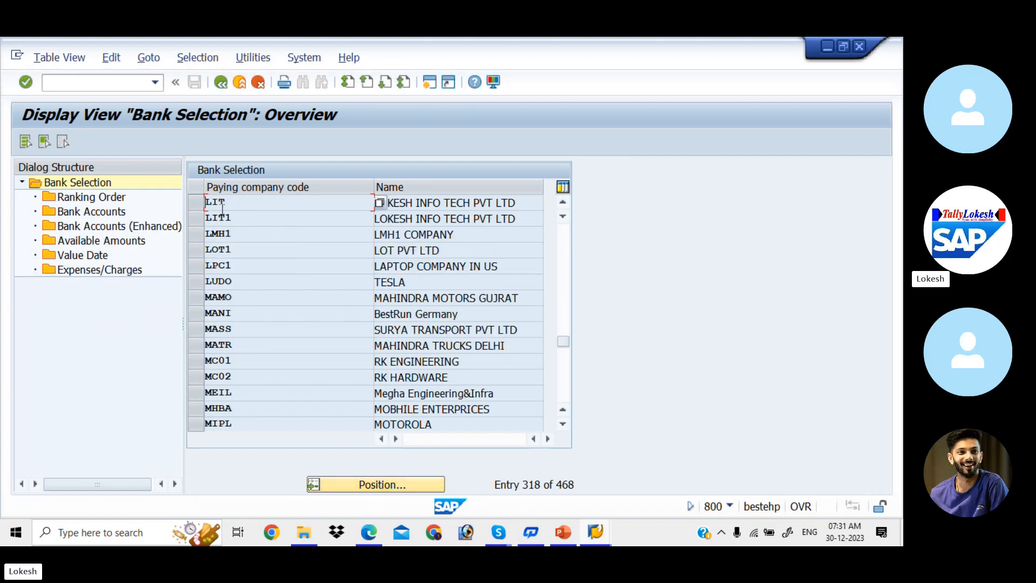
left_click(202, 201)
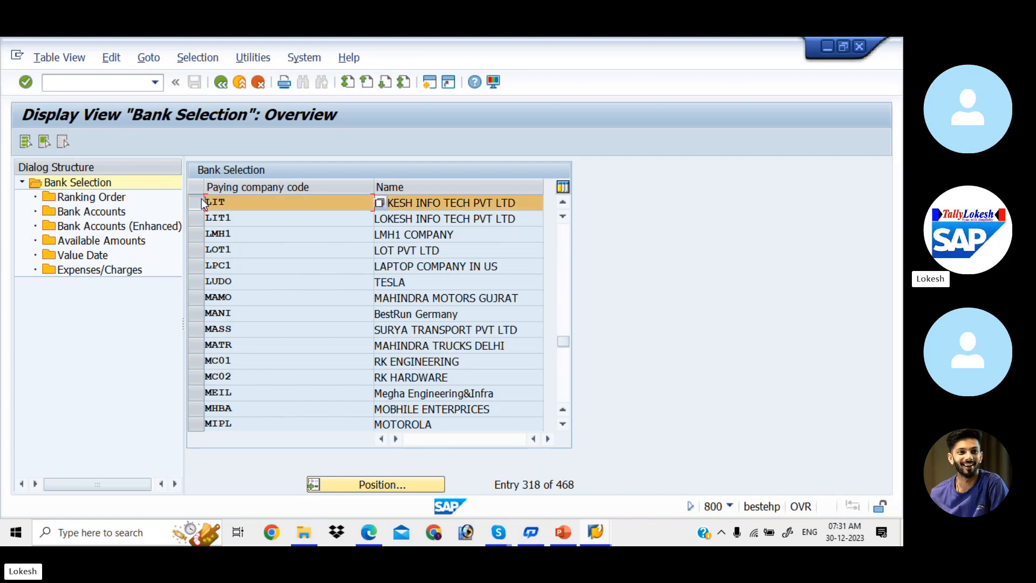
left_click(114, 200)
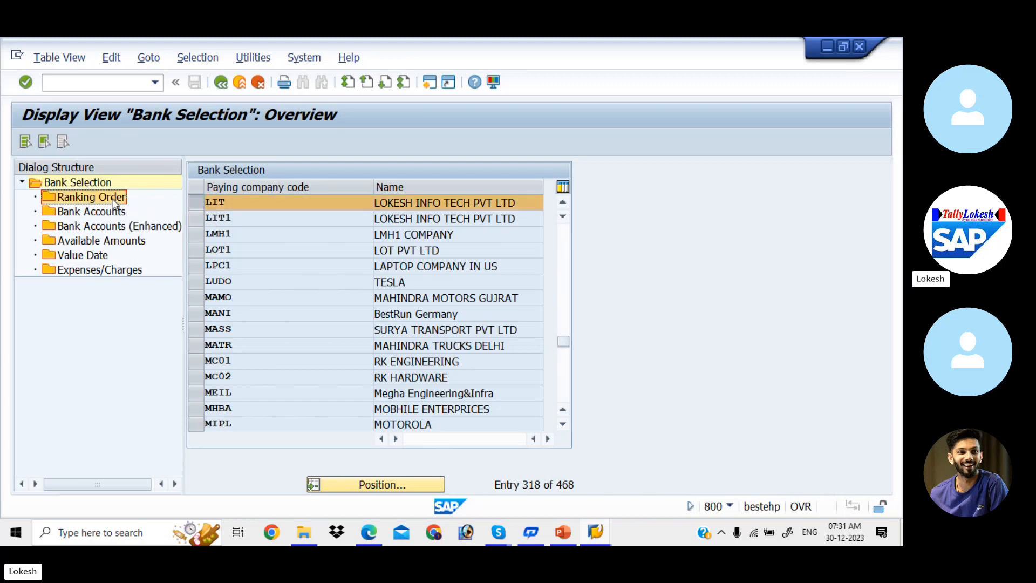
- Add a ranking order row: payment method 3, currency INR, rank 1, house bank SBI
double_click(115, 200)
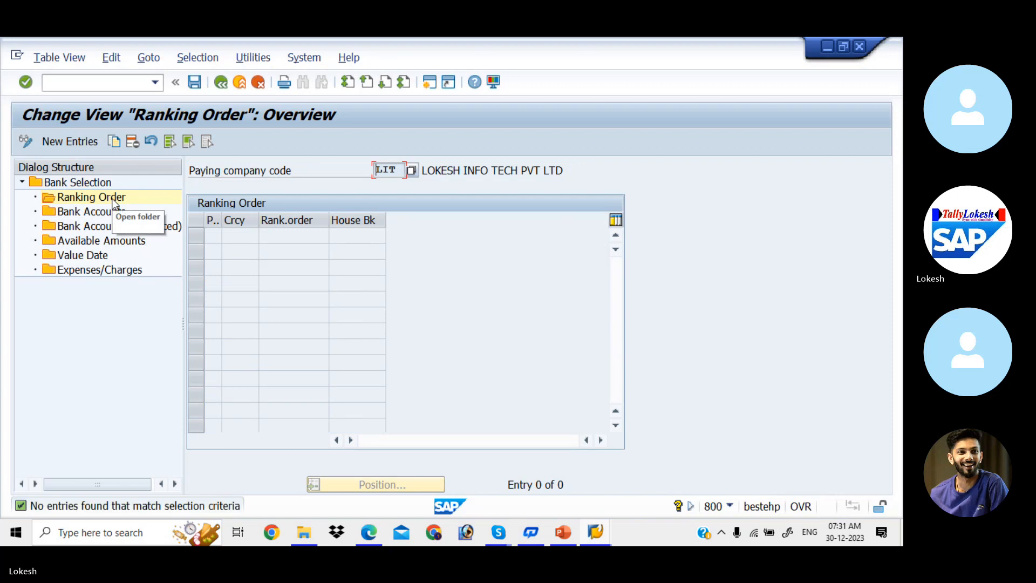
left_click(90, 144)
type("3")
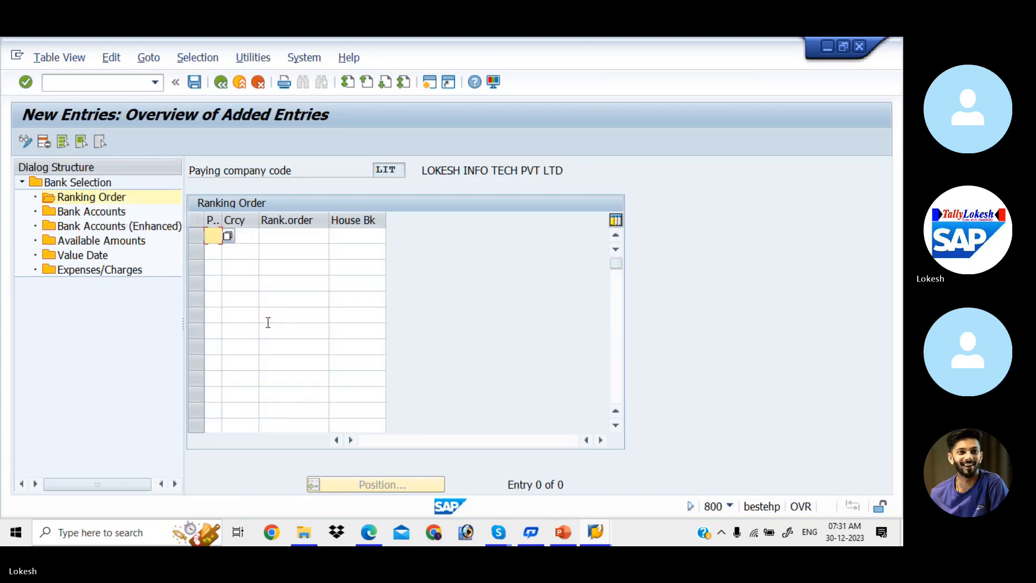
key("Tab")
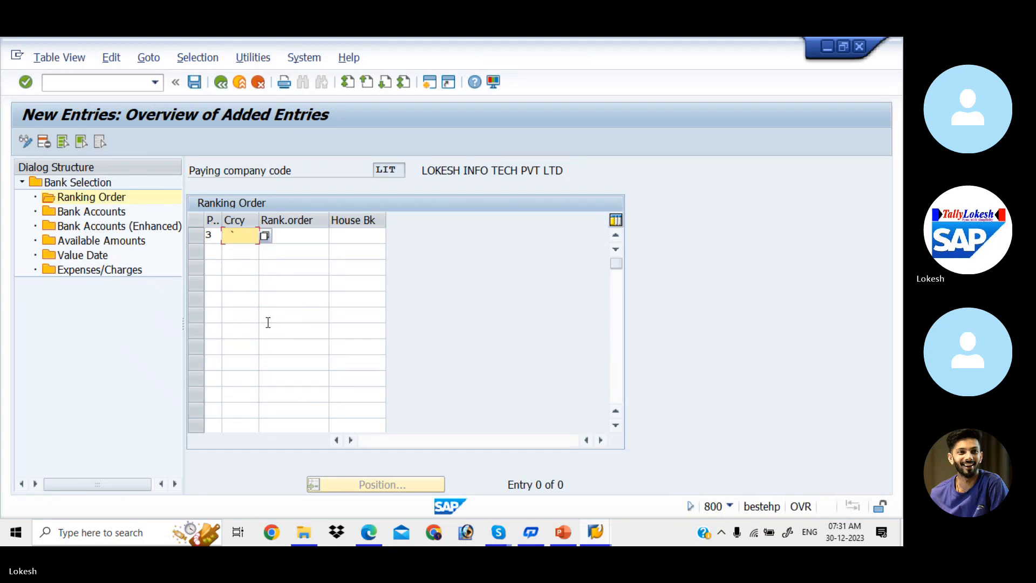
key("Down")
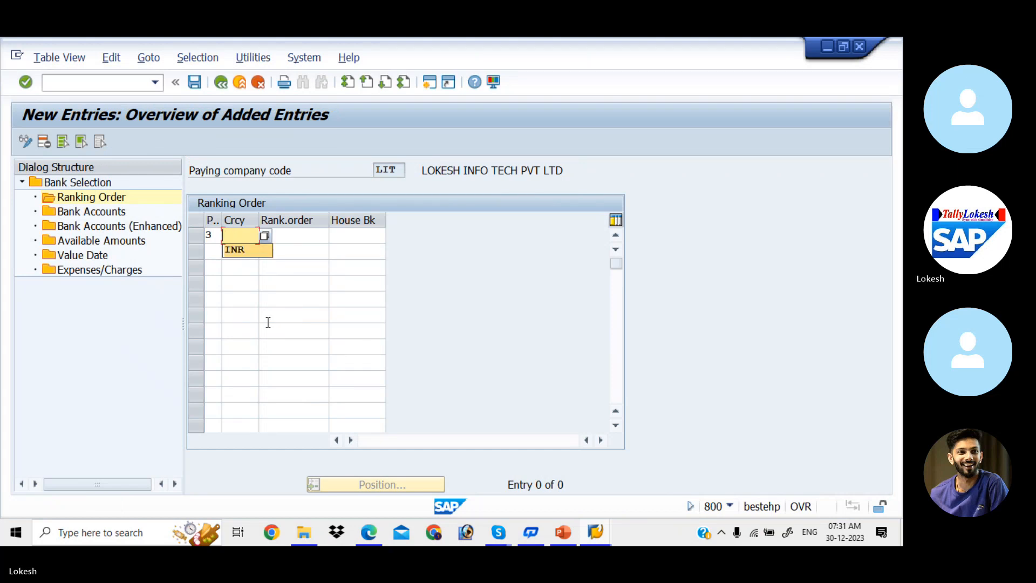
key("Return")
key("Tab")
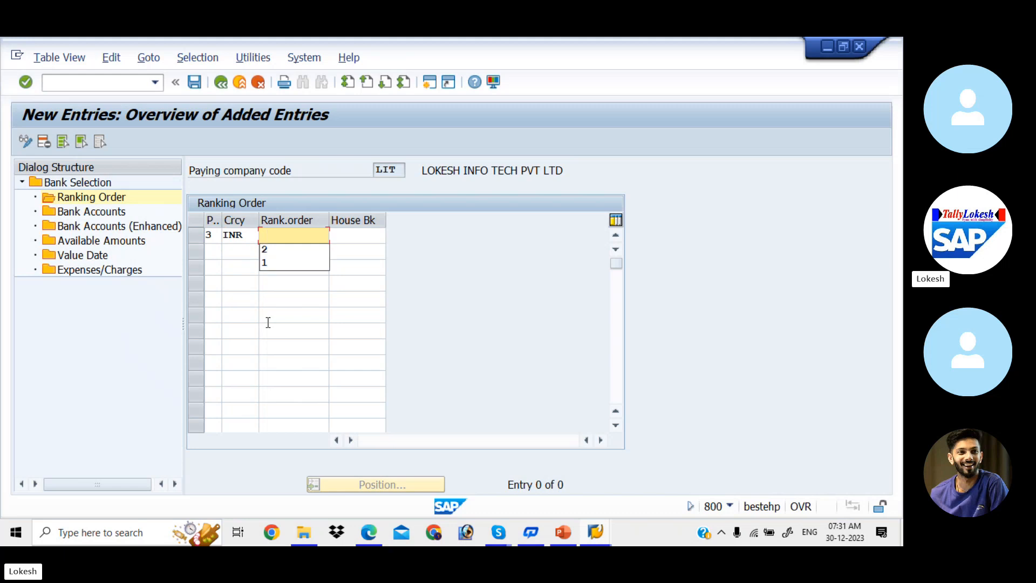
key("Down")
key("Down")
key("Return")
key("Tab")
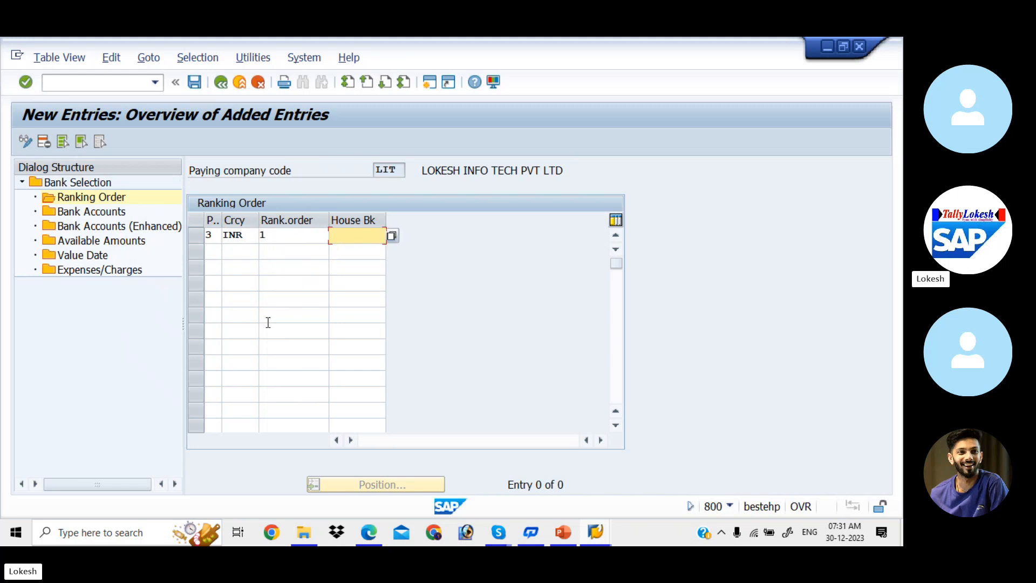
key("Down")
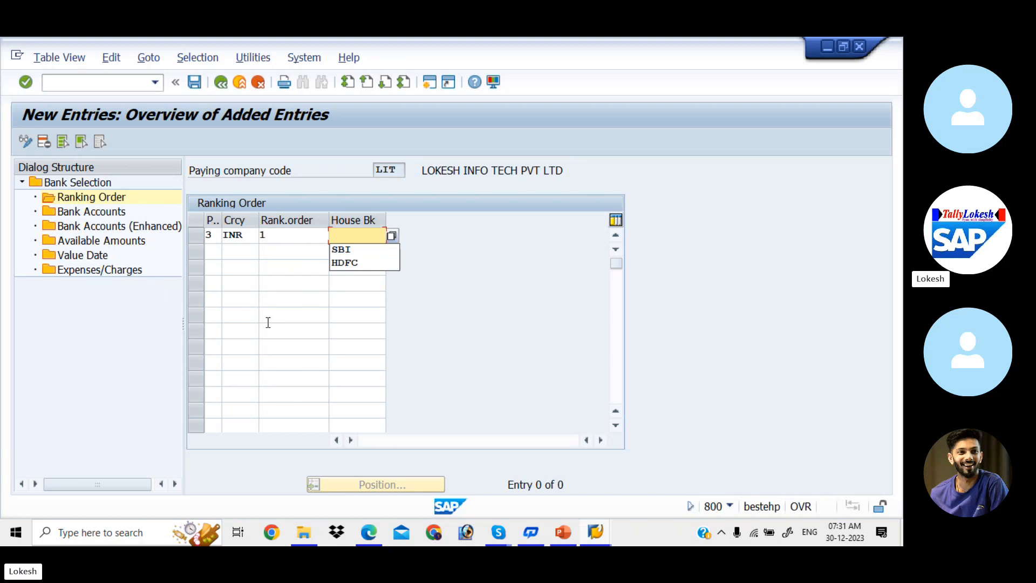
left_click(304, 234)
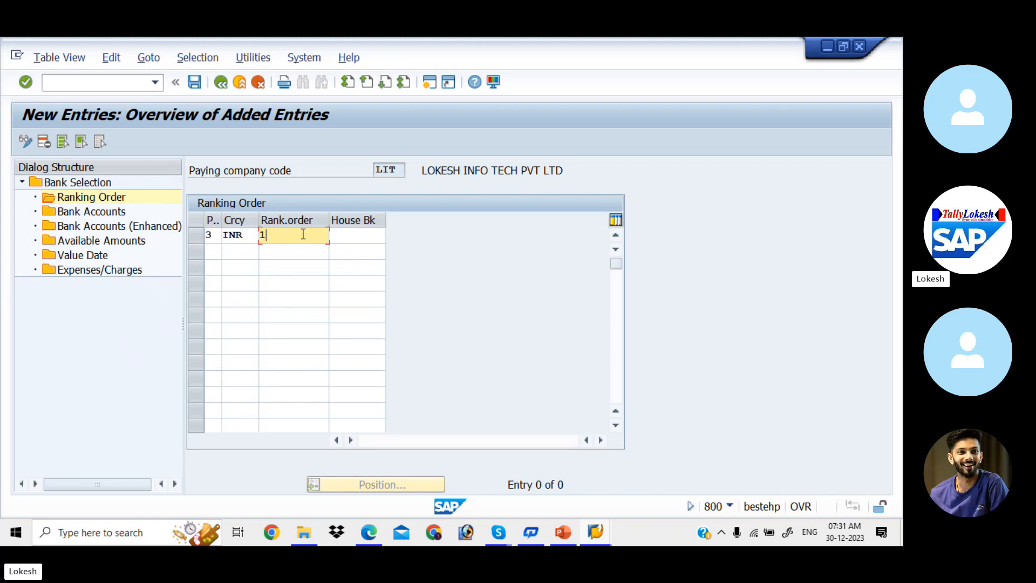
left_click(346, 239)
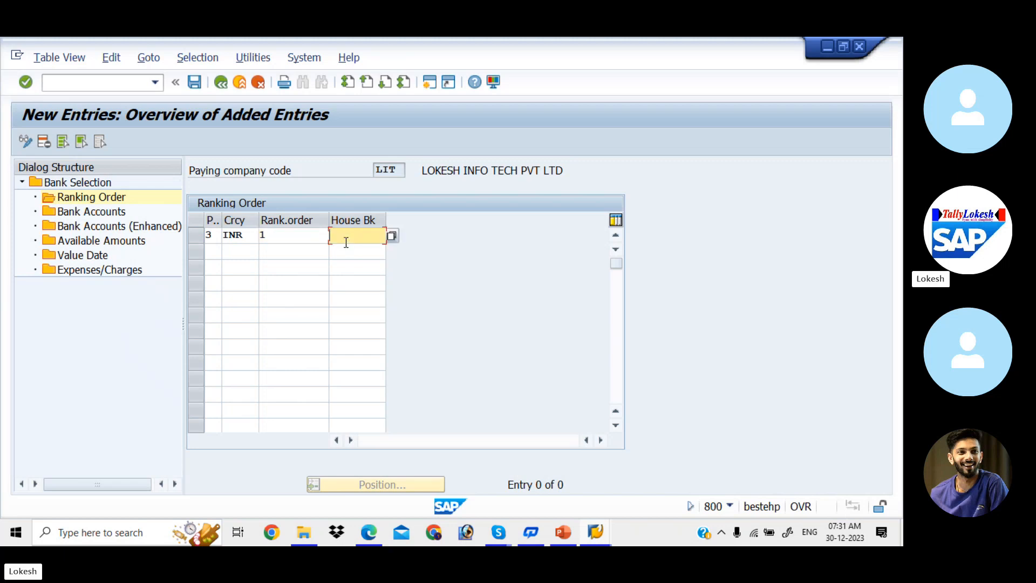
left_click(393, 237)
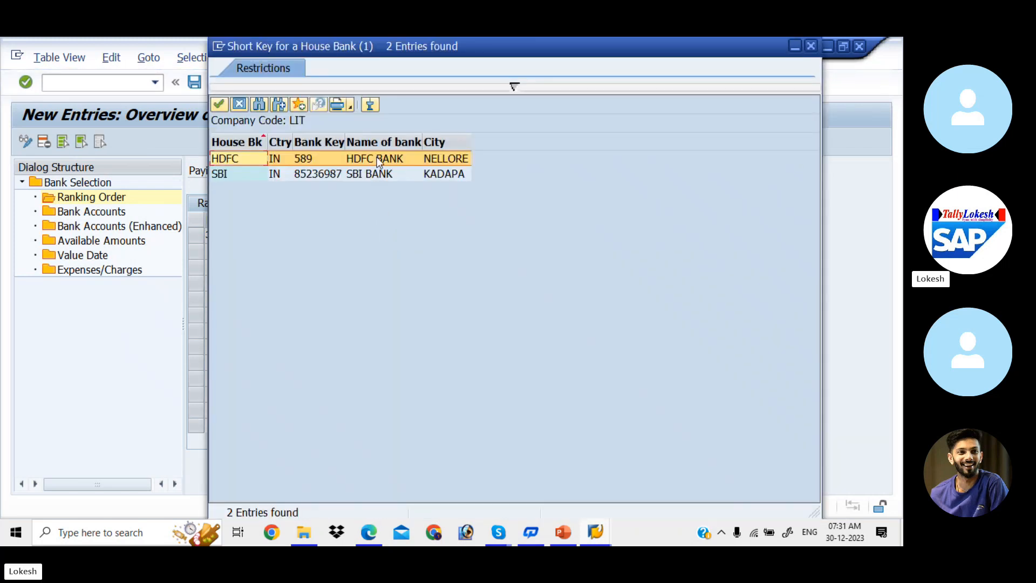
left_click(368, 172)
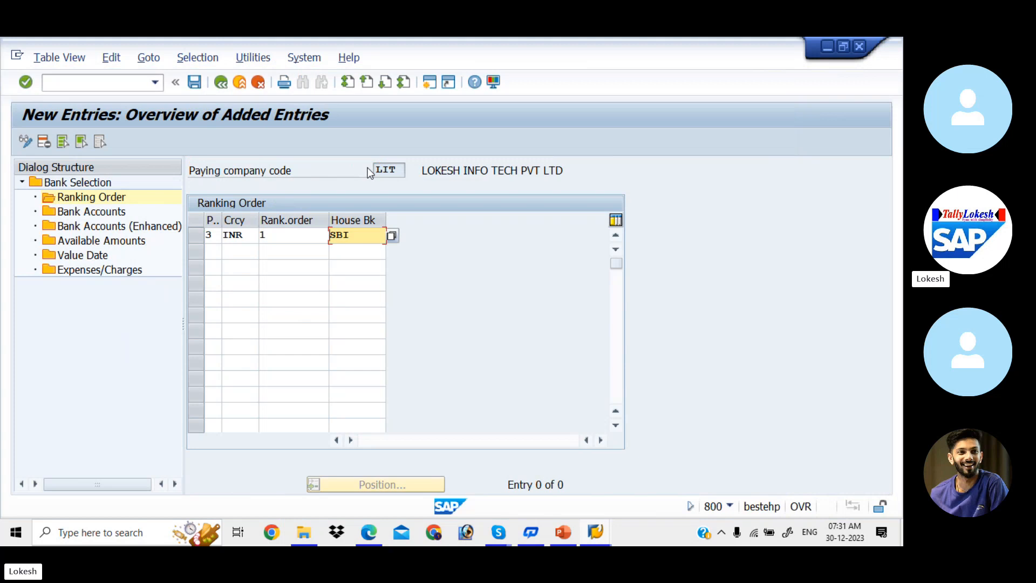
- Add a second INR ranking row with rank 2 and house bank HDFC
left_click(216, 253)
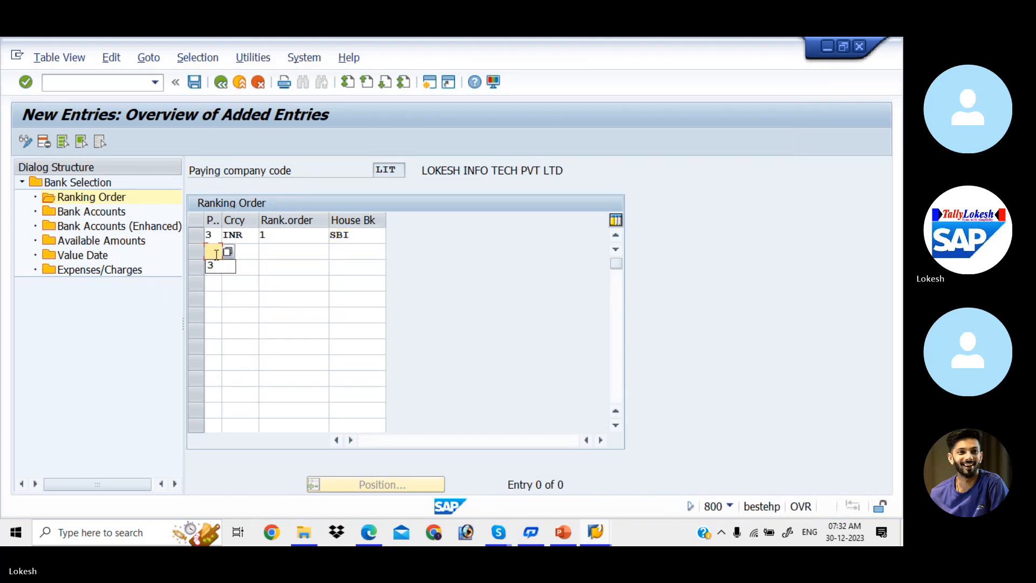
key("Tab")
key("Down")
key("Tab")
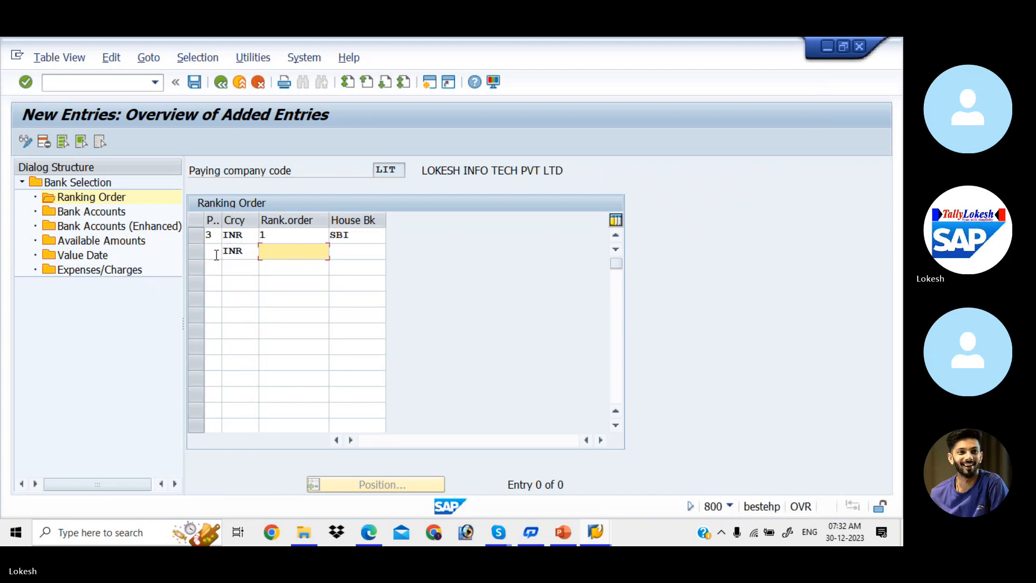
key("Down")
key("Down")
key("Tab")
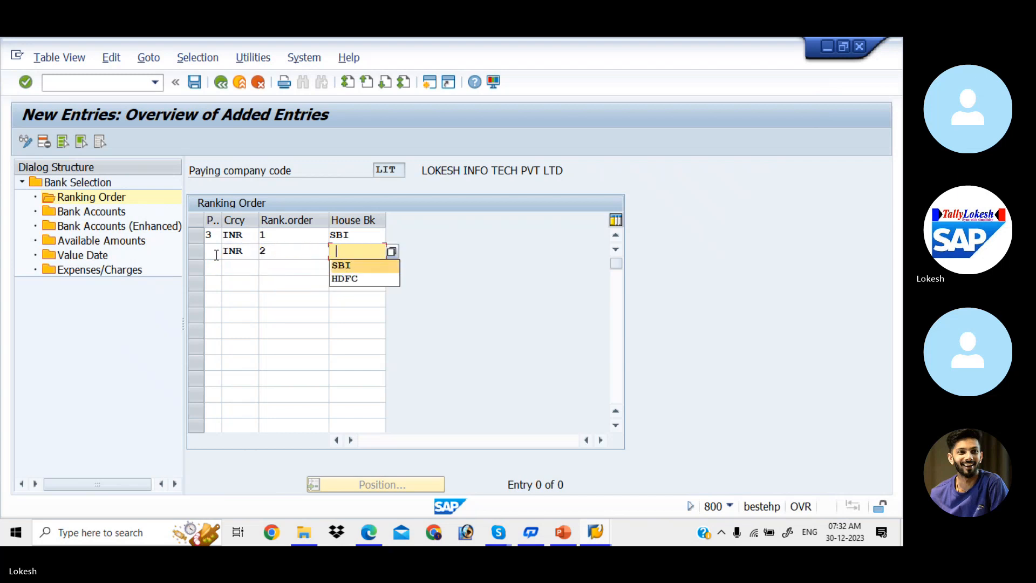
key("Down")
key("Tab")
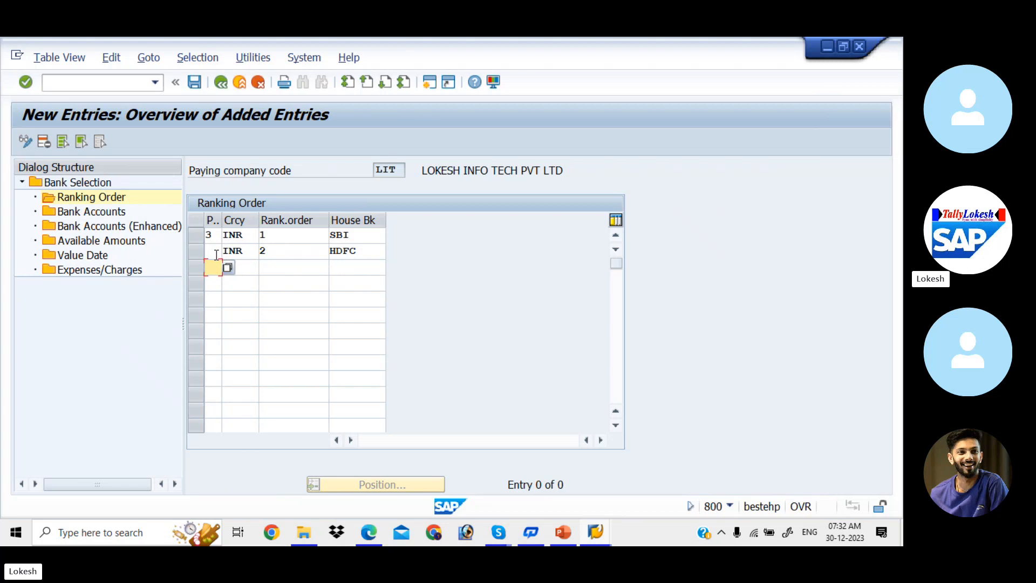
- Start new Bank Accounts entries for LIT with house bank SBI, payment method 3 and INR
double_click(80, 214)
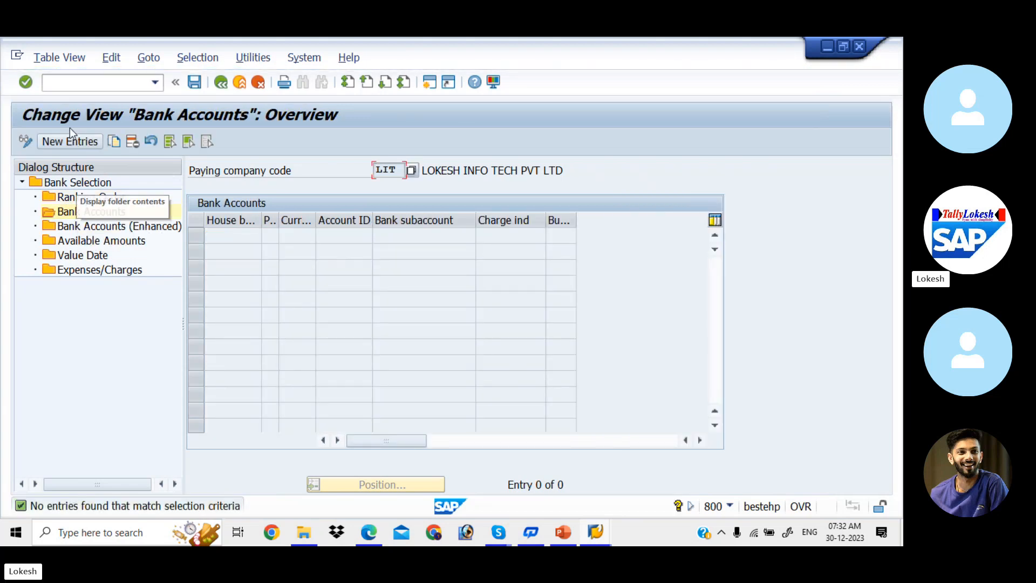
left_click(76, 139)
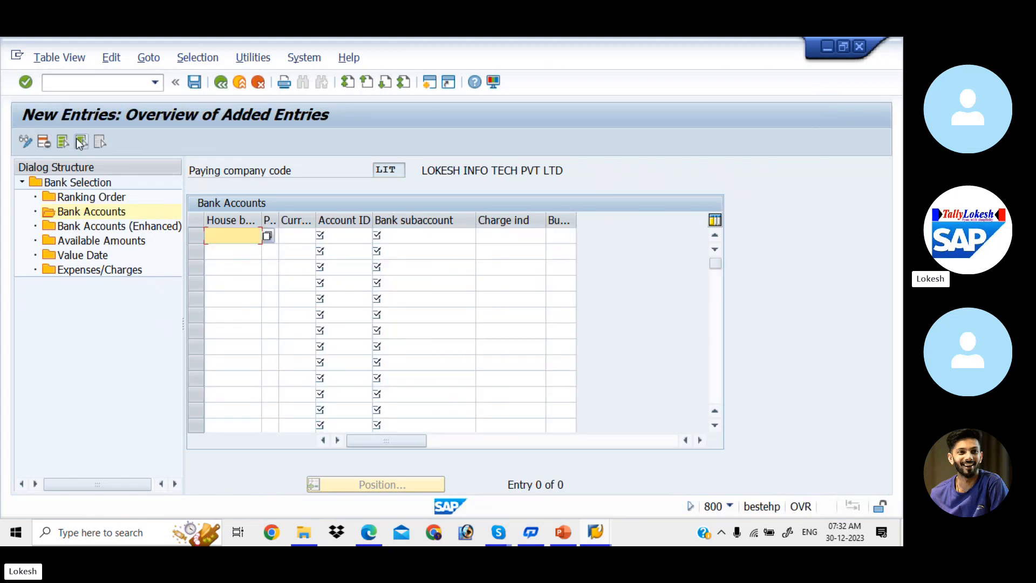
left_click(267, 236)
left_click(242, 263)
left_click(272, 238)
type("3")
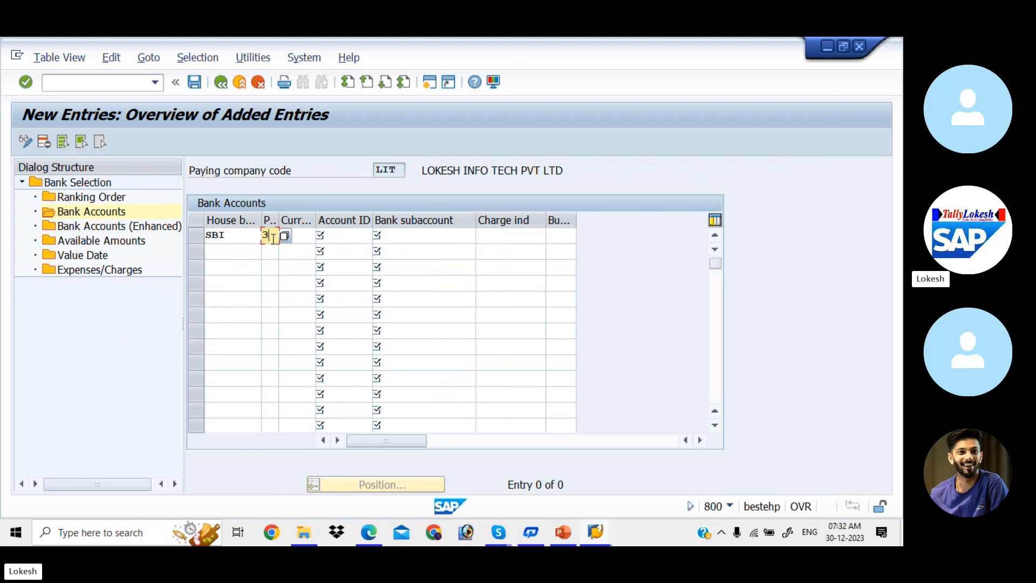
key("Tab")
type("INR")
key("Tab")
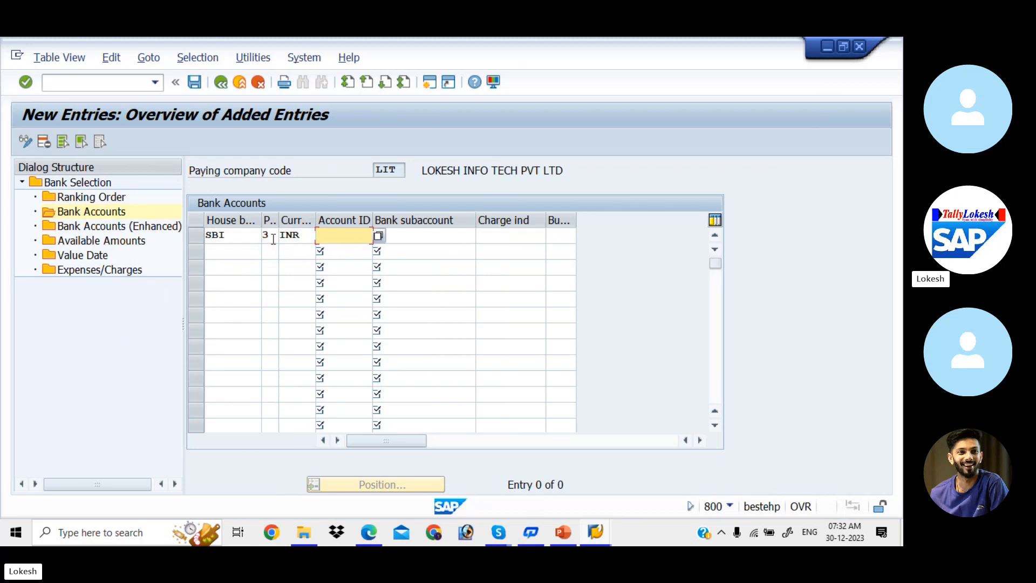
- Give the SBI row account ID SBI1 and G/L subaccount 200001 (Sbi Bank A/c)
key("Down")
key("Down")
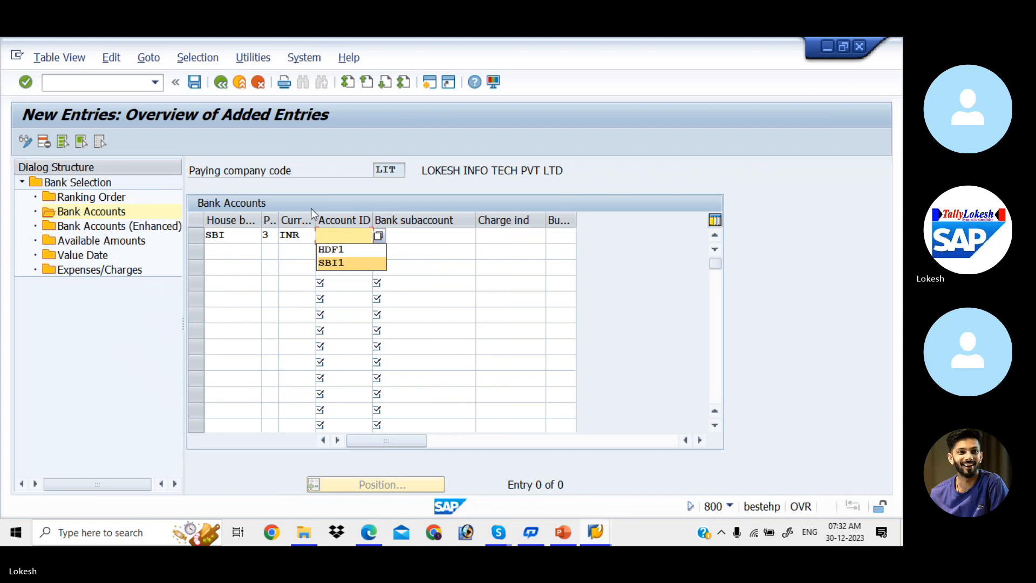
left_click(379, 235)
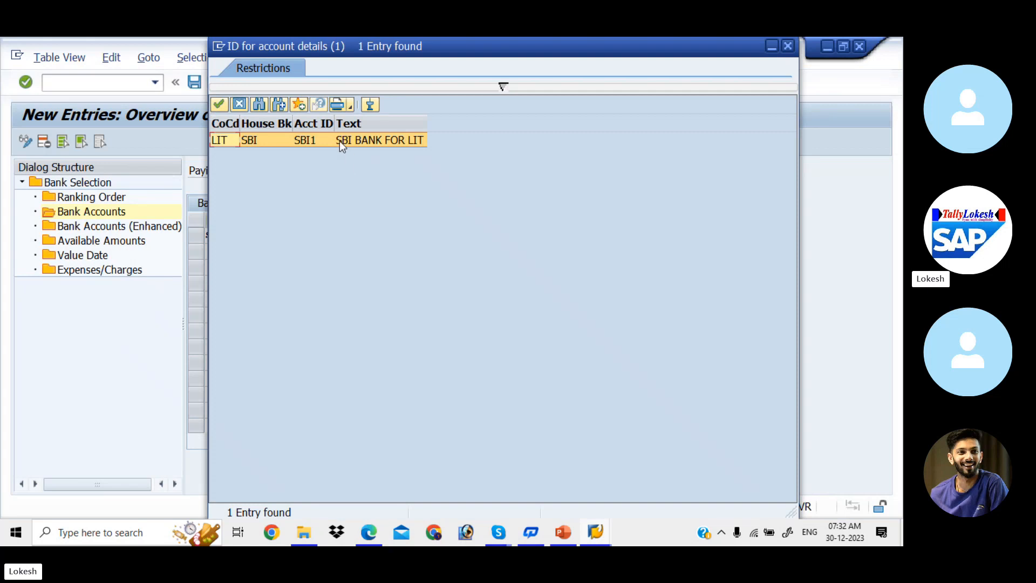
double_click(339, 141)
key("Tab")
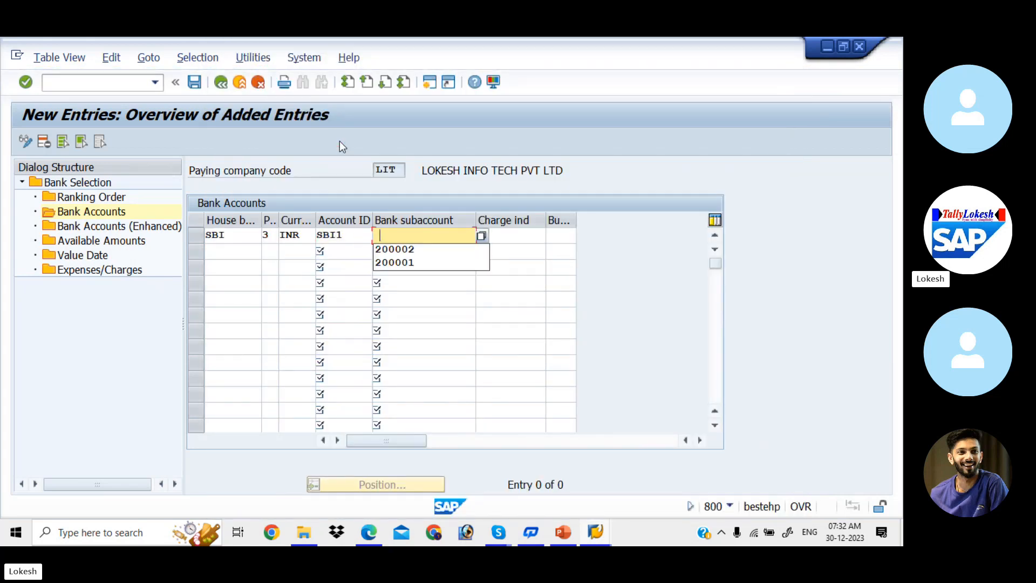
left_click(482, 237)
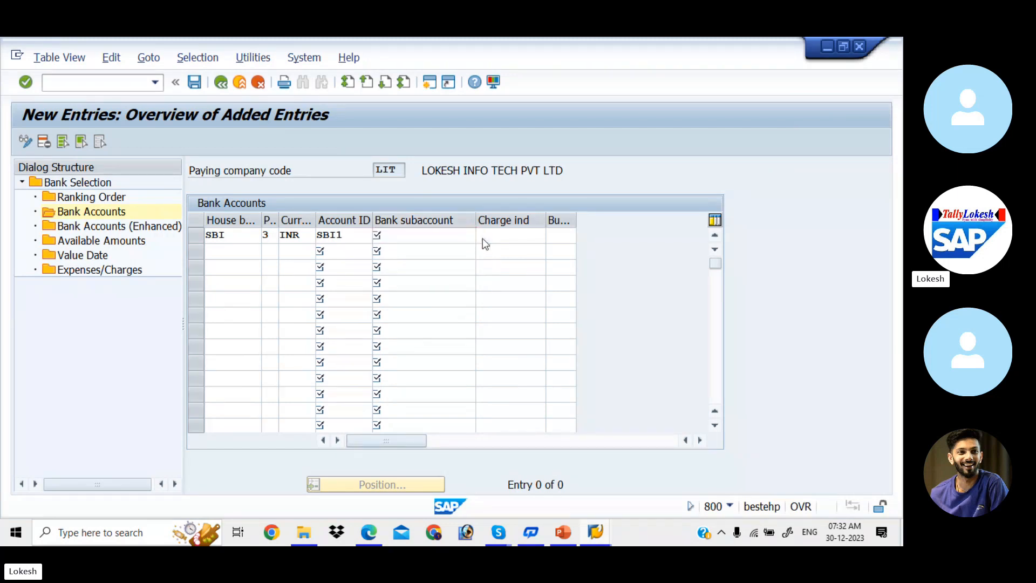
key("Return")
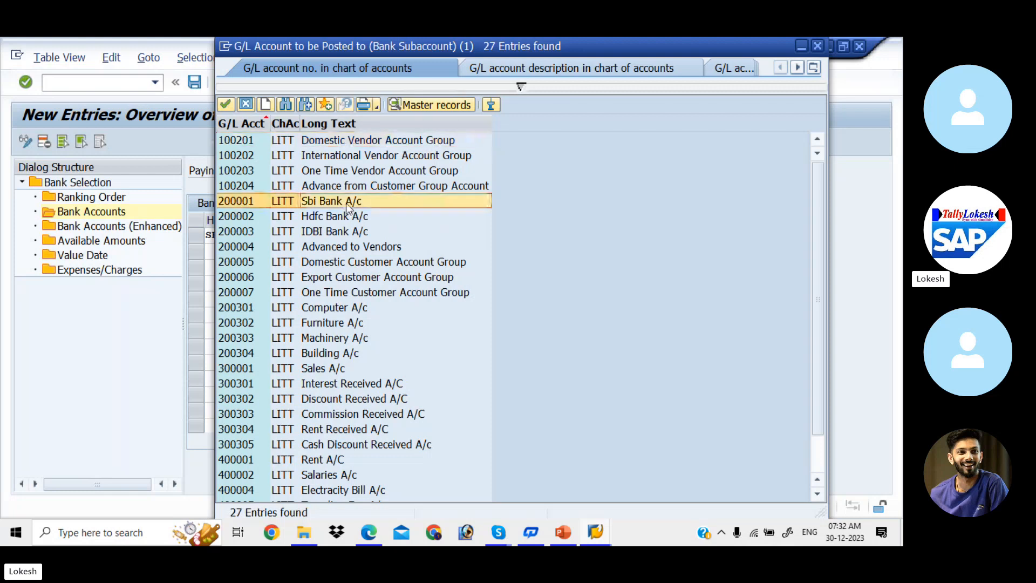
double_click(345, 201)
key("Tab")
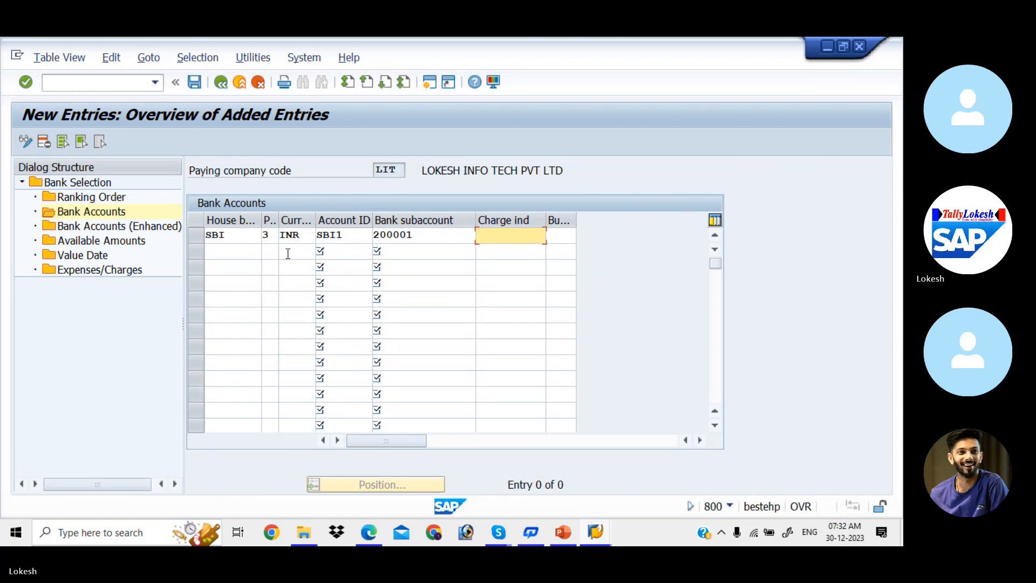
- Add the HDFC row with method 3, INR, account ID HDF1 and subaccount 200002
left_click(252, 251)
key("Down")
key("Down")
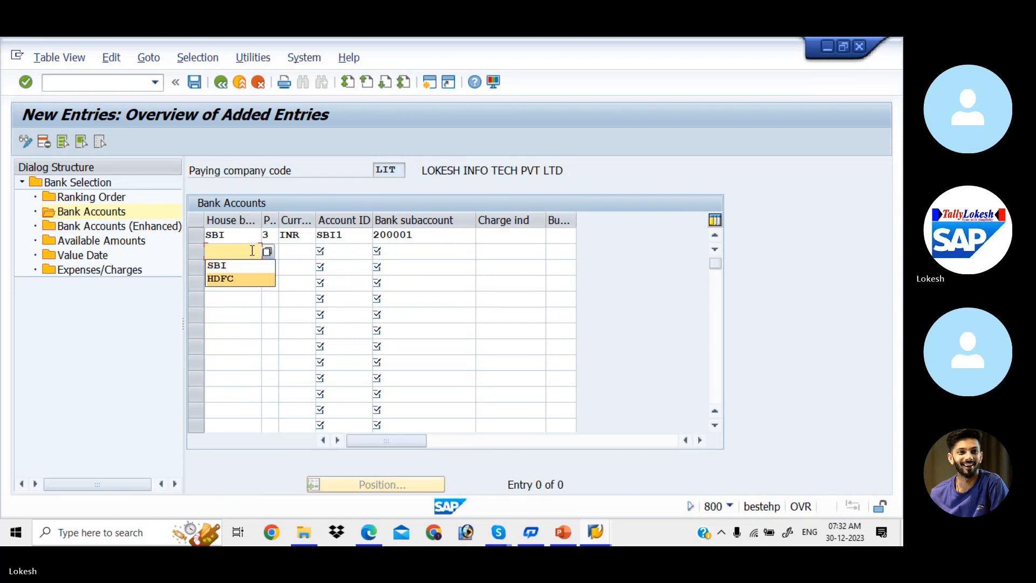
key("Tab")
key("Down")
key("Tab")
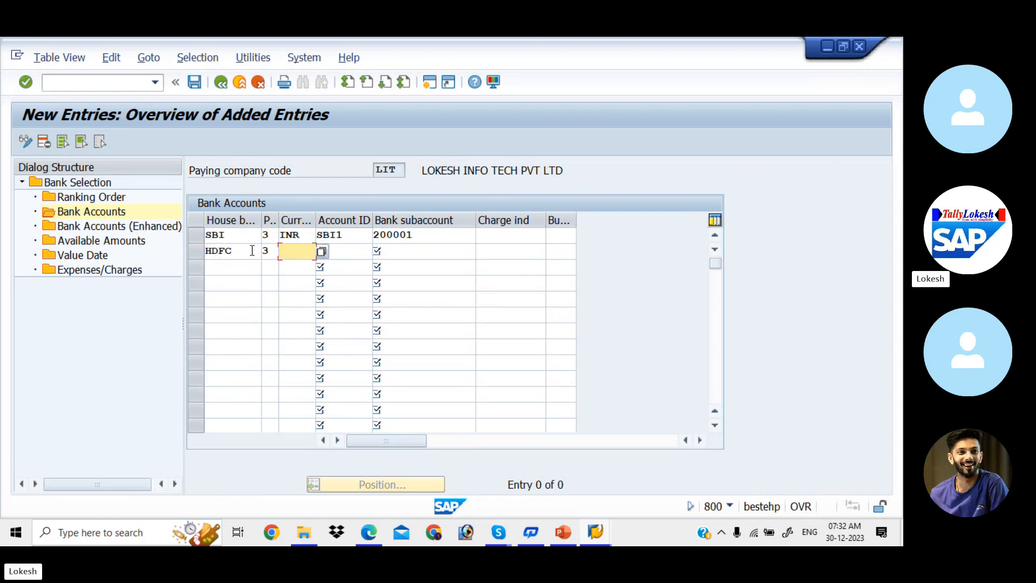
key("Down")
key("Tab")
key("Down")
key("Down")
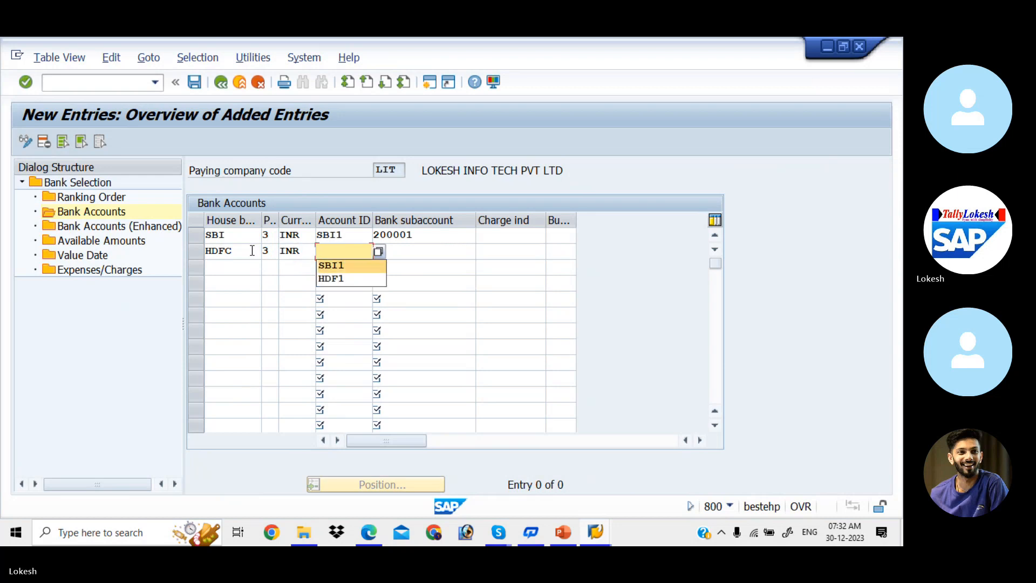
key("Tab")
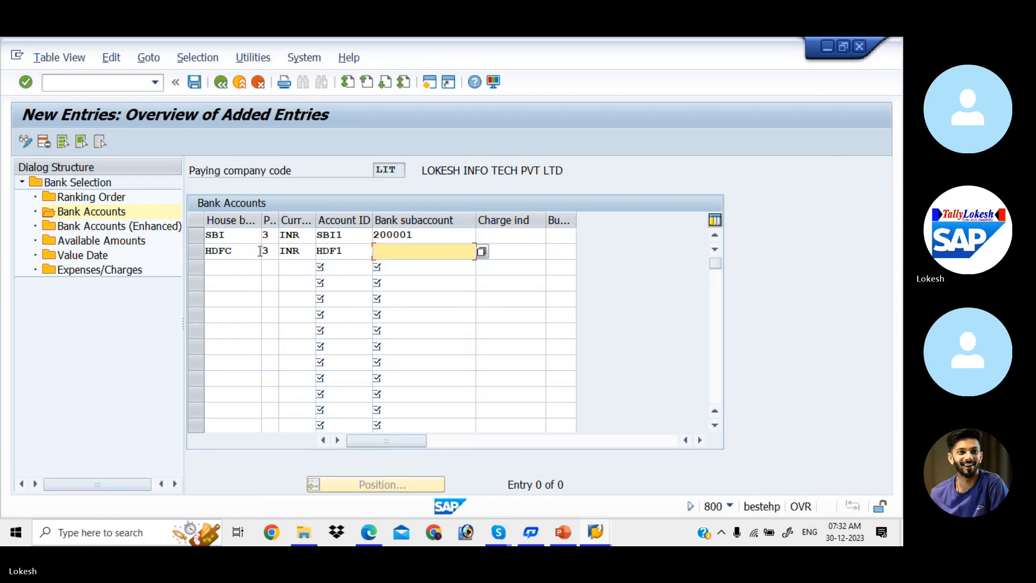
key("Down")
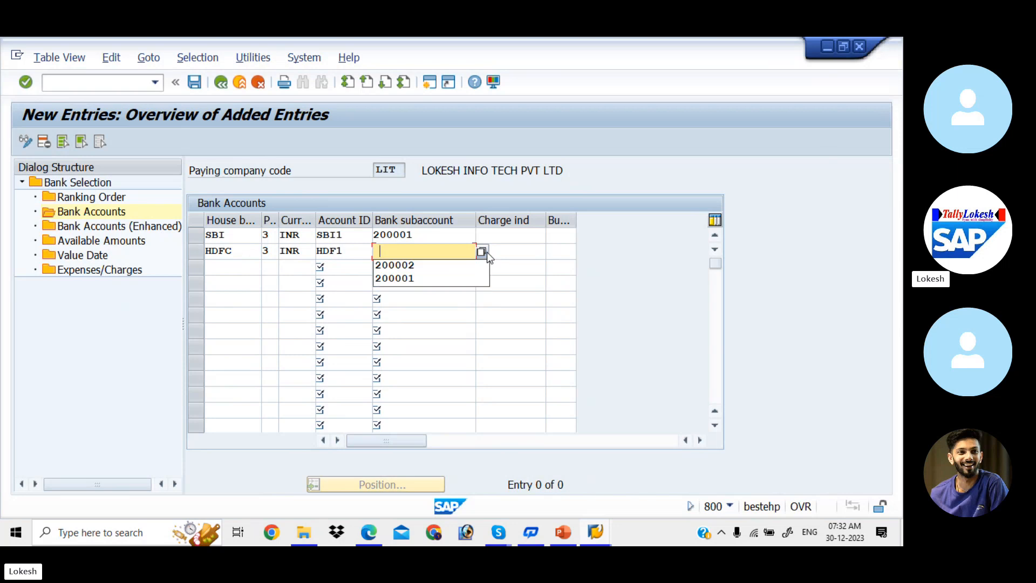
left_click(425, 265)
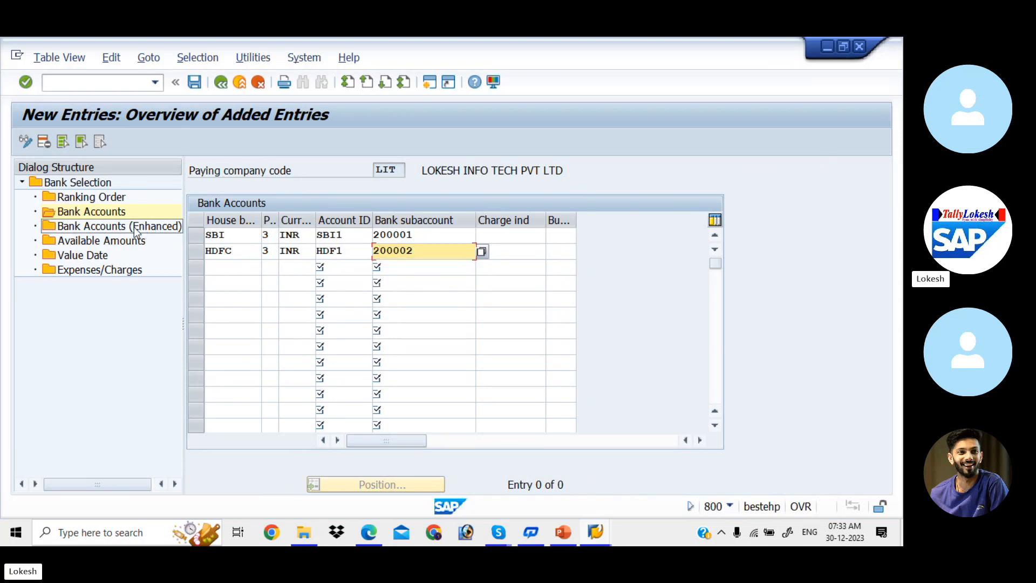
- Add an SBI/SBI1 available amount: 999 days, INR, 999999999 outgoing and incoming
double_click(122, 241)
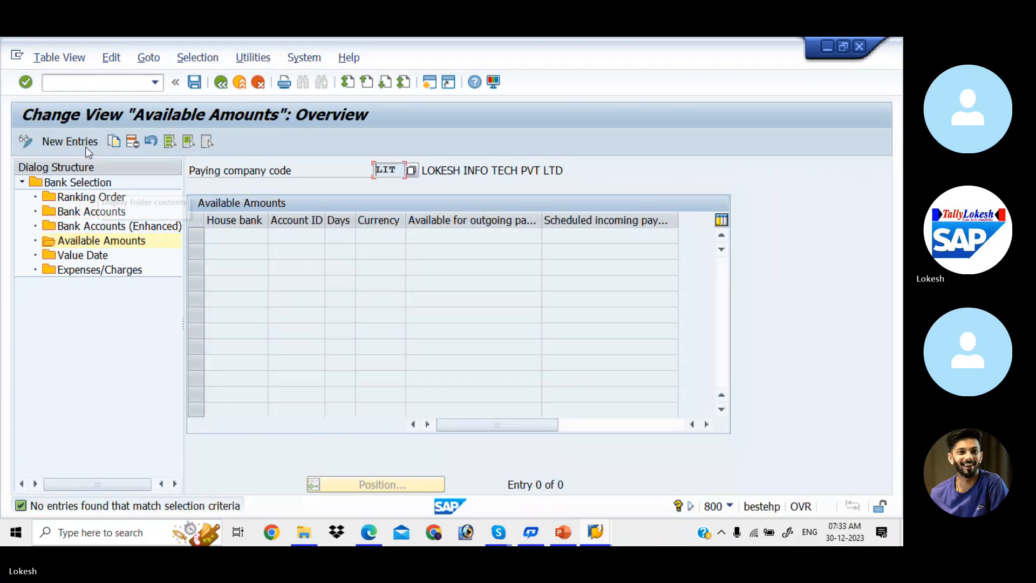
left_click(85, 145)
left_click(244, 239)
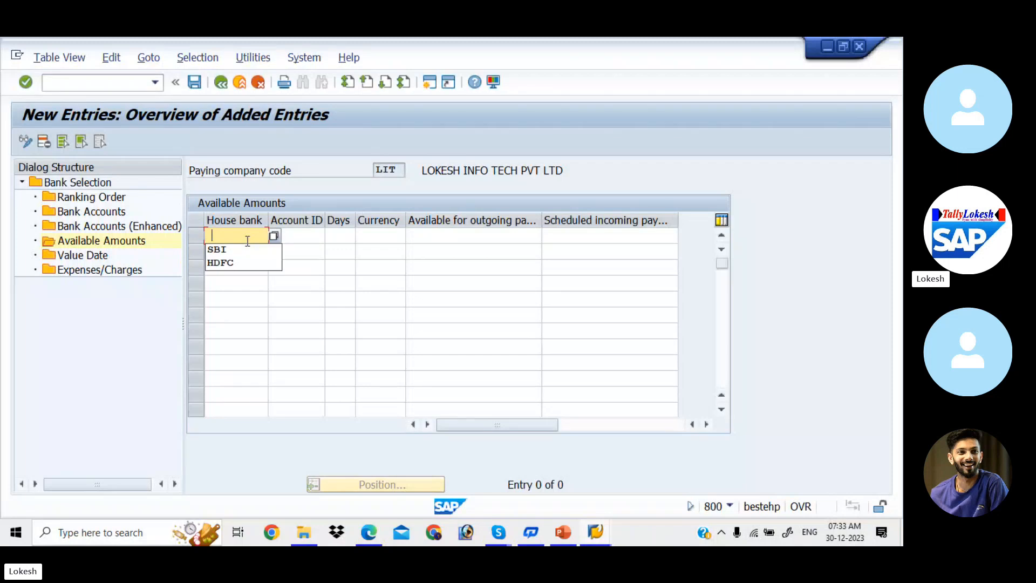
left_click(240, 249)
key("Tab")
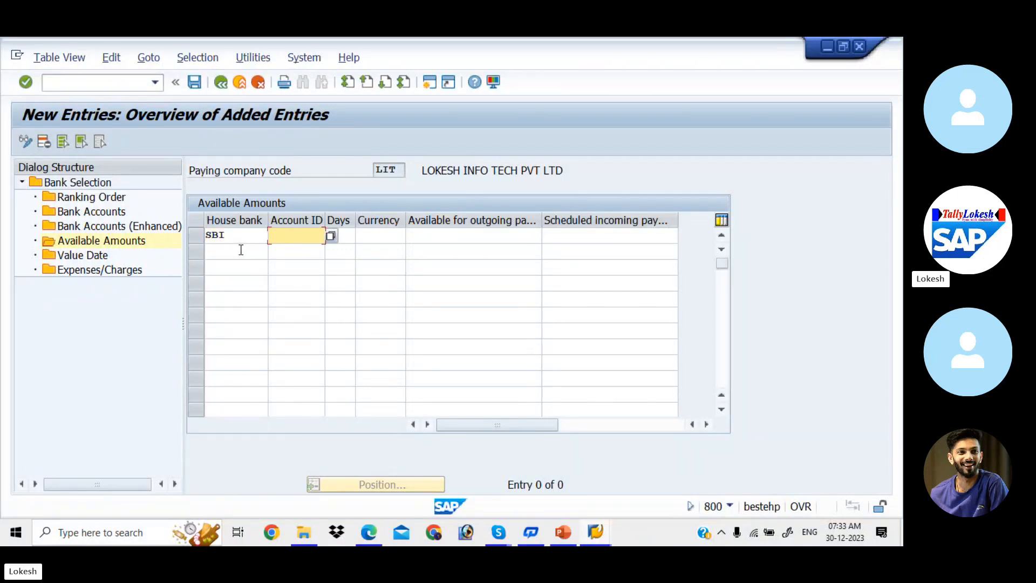
key("Down")
key("Tab")
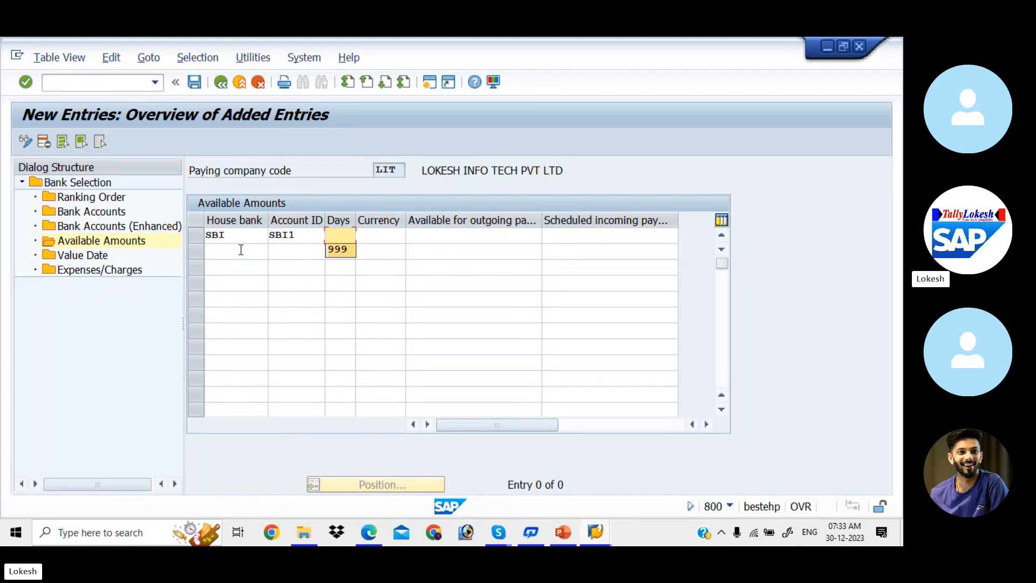
key("Down")
key("Tab")
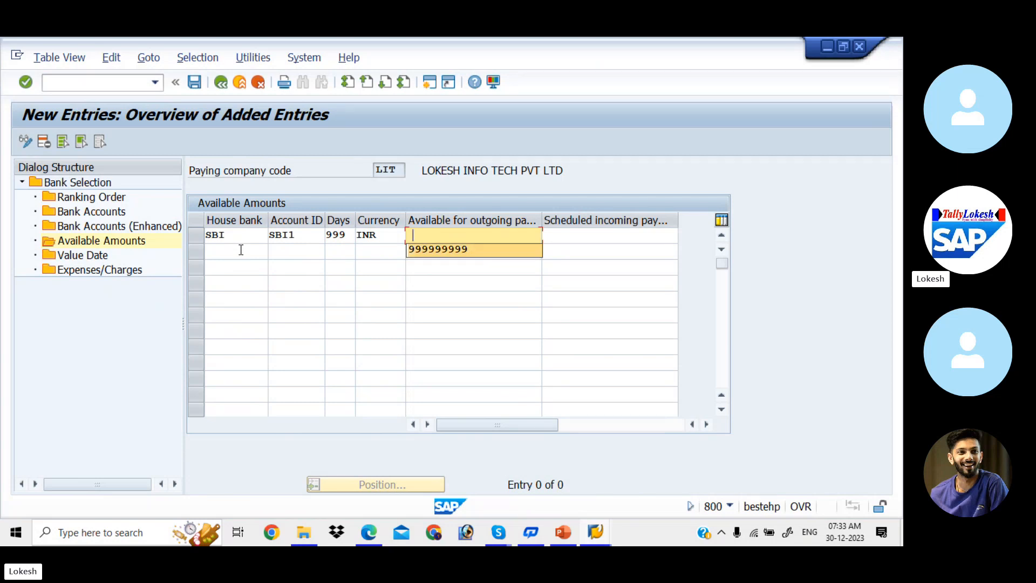
key("Tab")
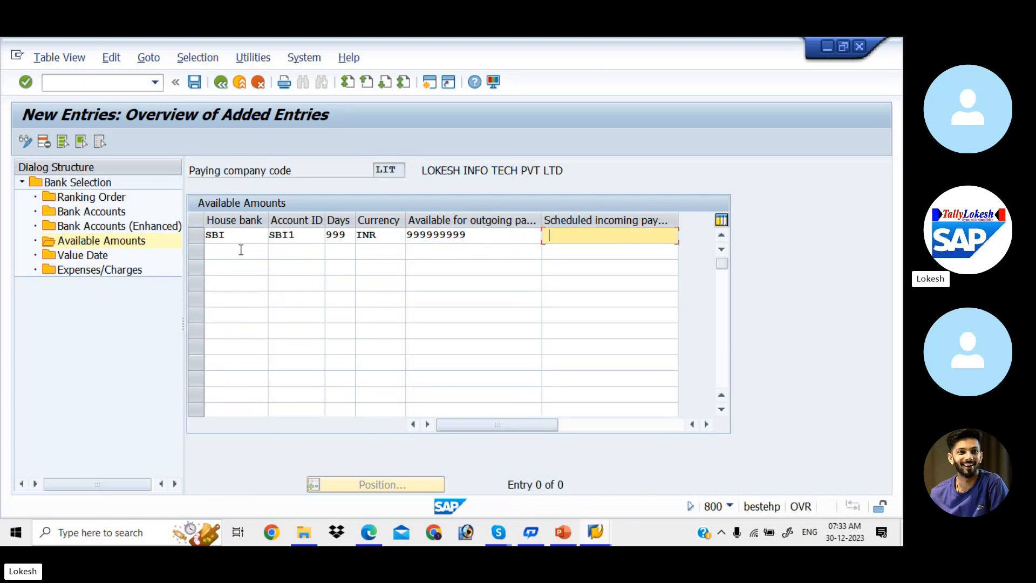
key("Tab")
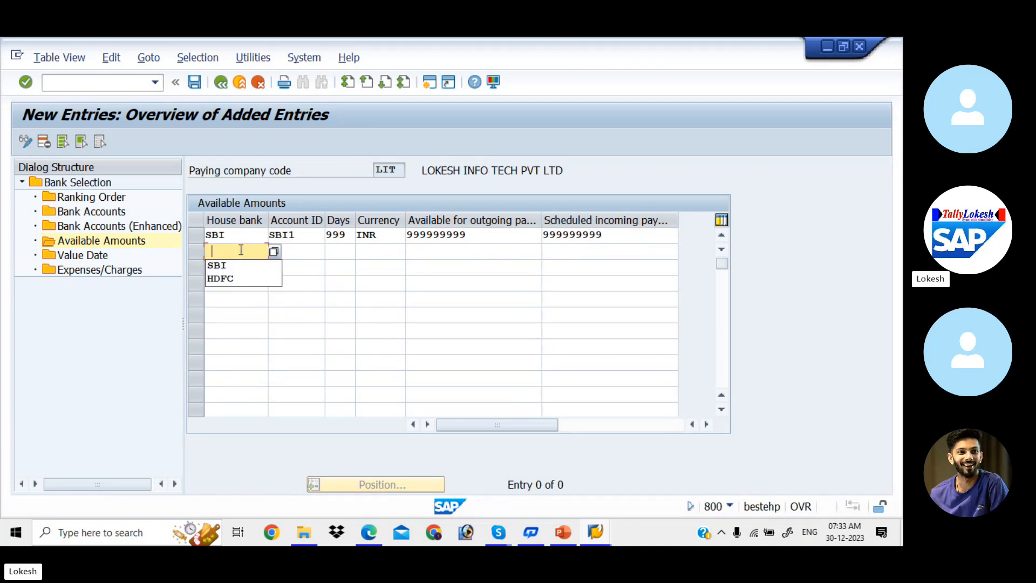
- Add HDFC/HDF1 with 999 days, INR and 999999999 amounts, then open the Value Date overview
key("Down")
key("Down")
key("Tab")
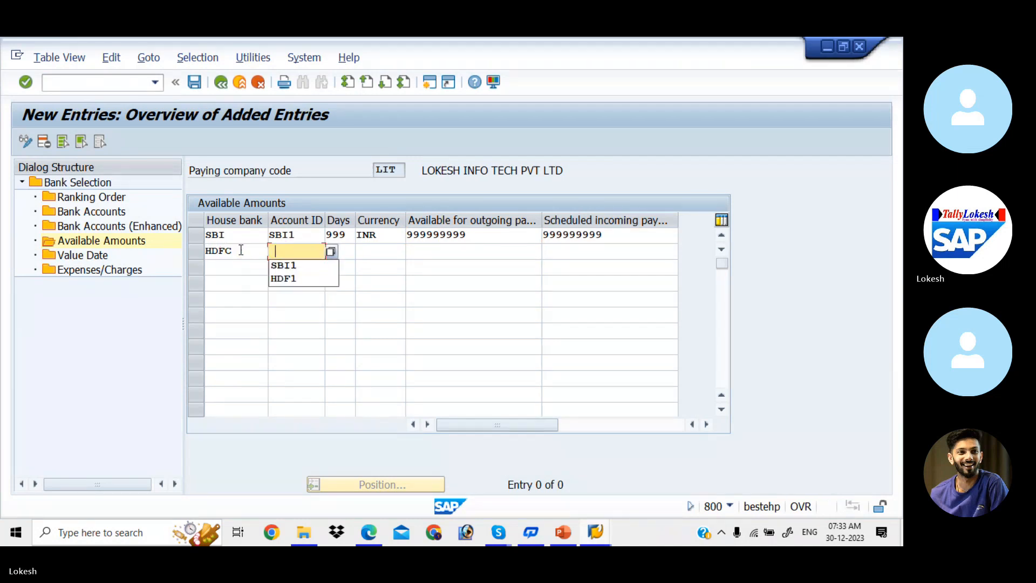
key("Down")
key("Down")
key("Tab")
key("Down")
key("Tab")
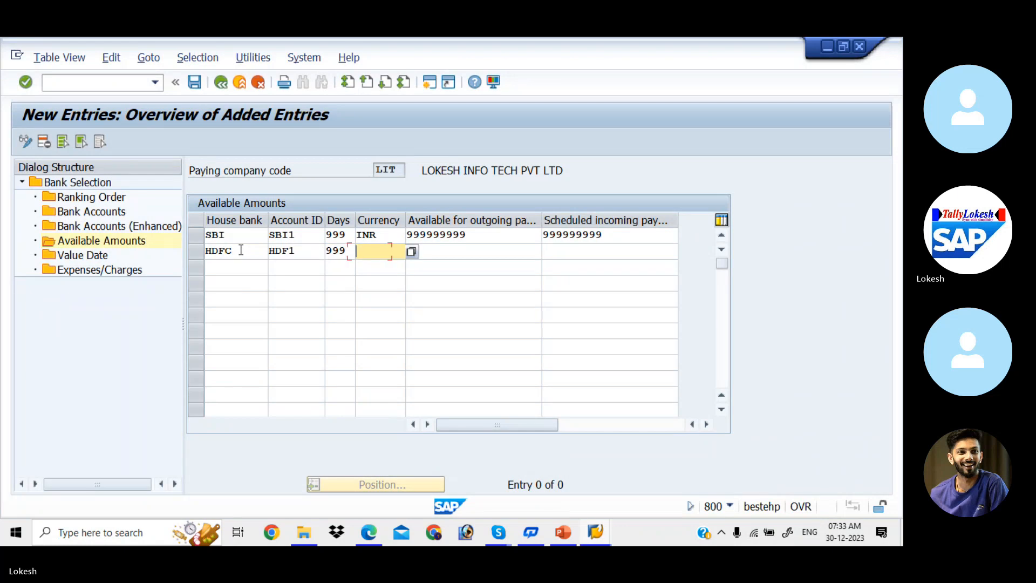
key("Down")
key("Tab")
key("Down")
key("Down")
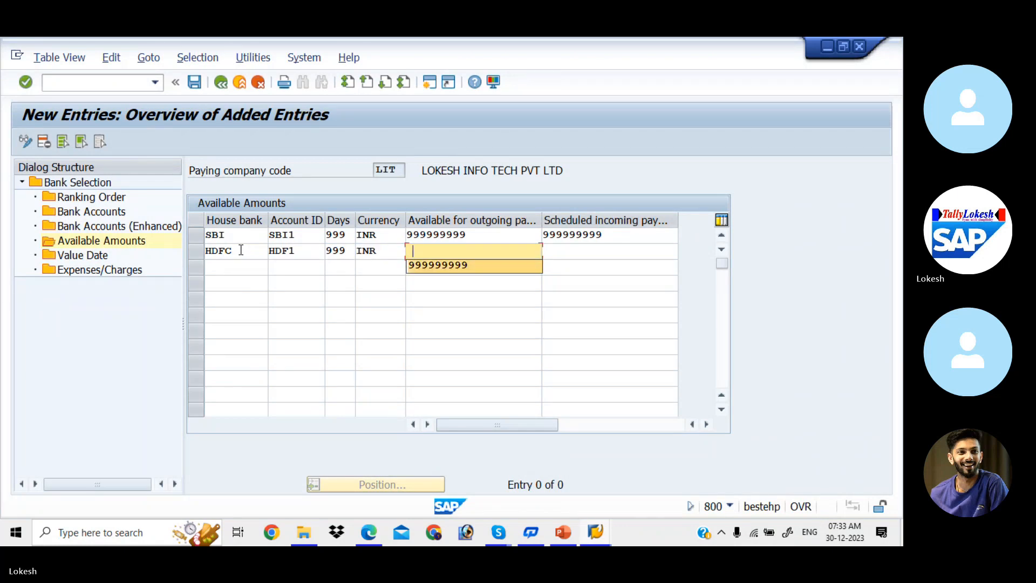
key("Tab")
key("Down")
key("Down")
key("Tab")
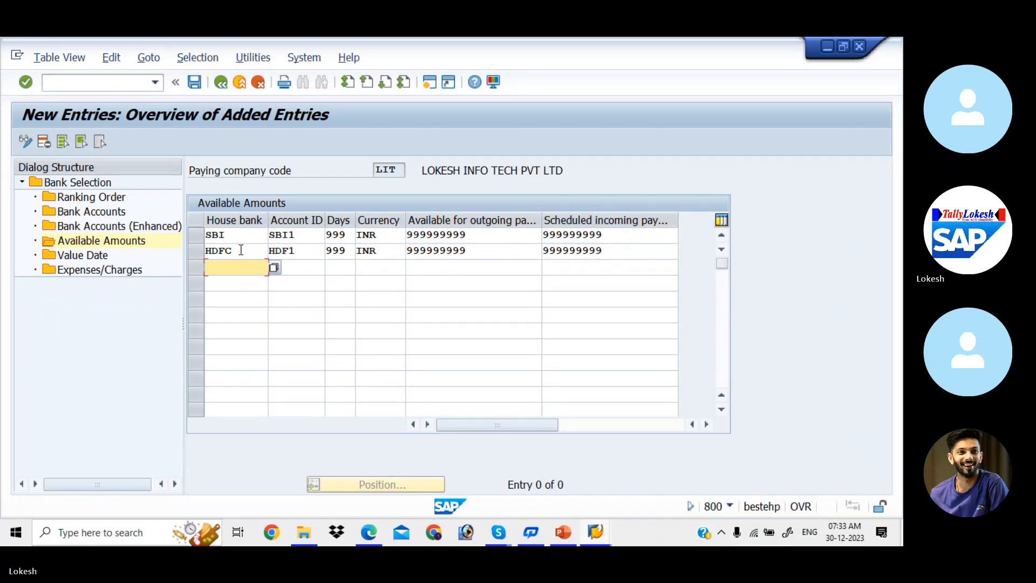
double_click(95, 259)
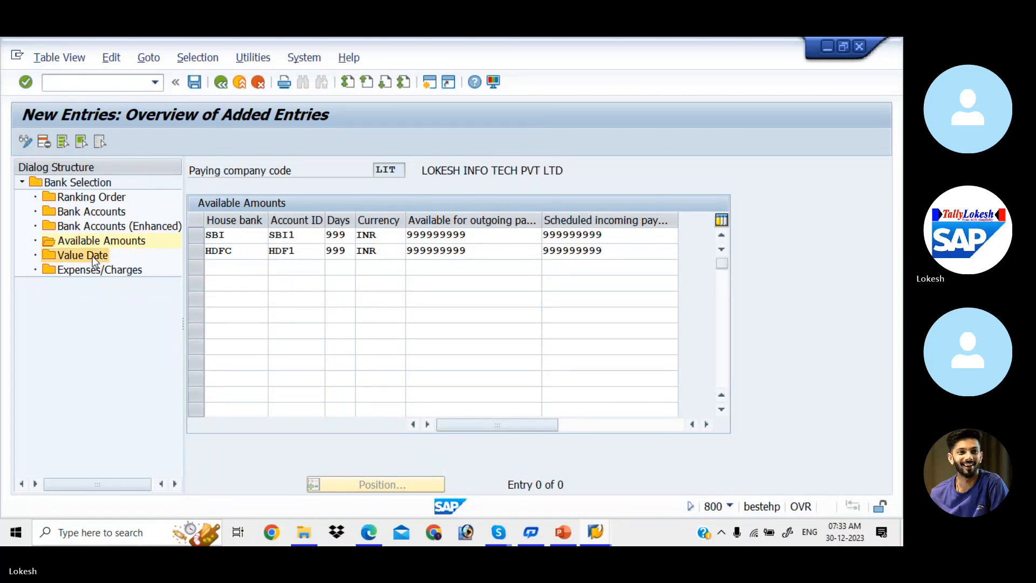
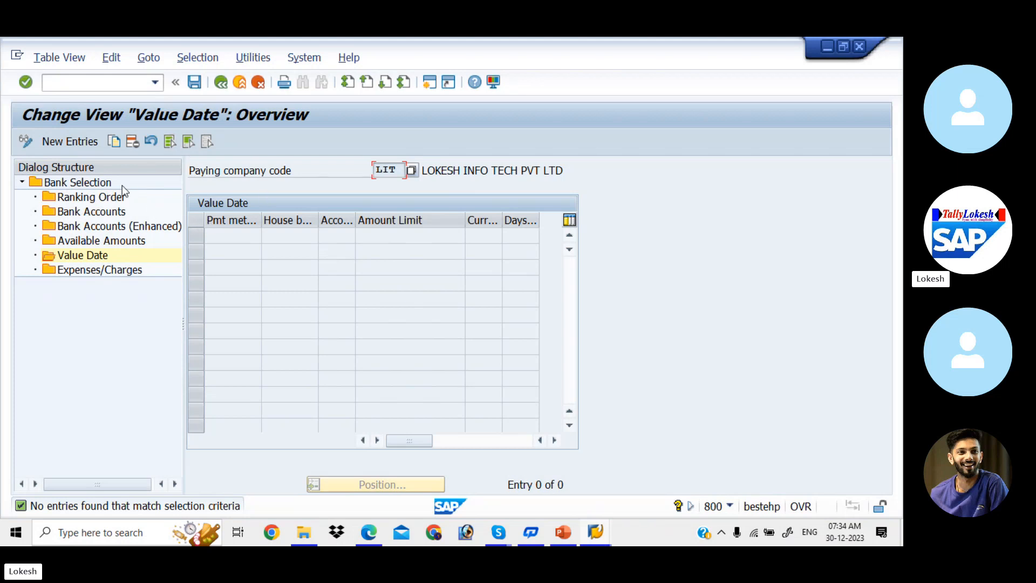
- Add a value date entry for payment method 3, house bank SBI, account SBI1, limit 9999999
left_click(81, 142)
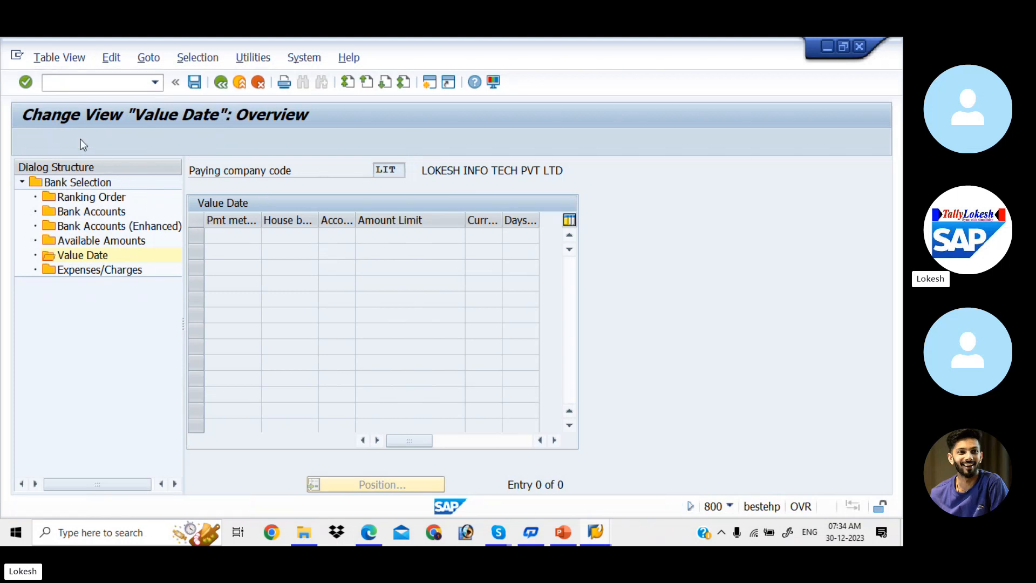
key("Down")
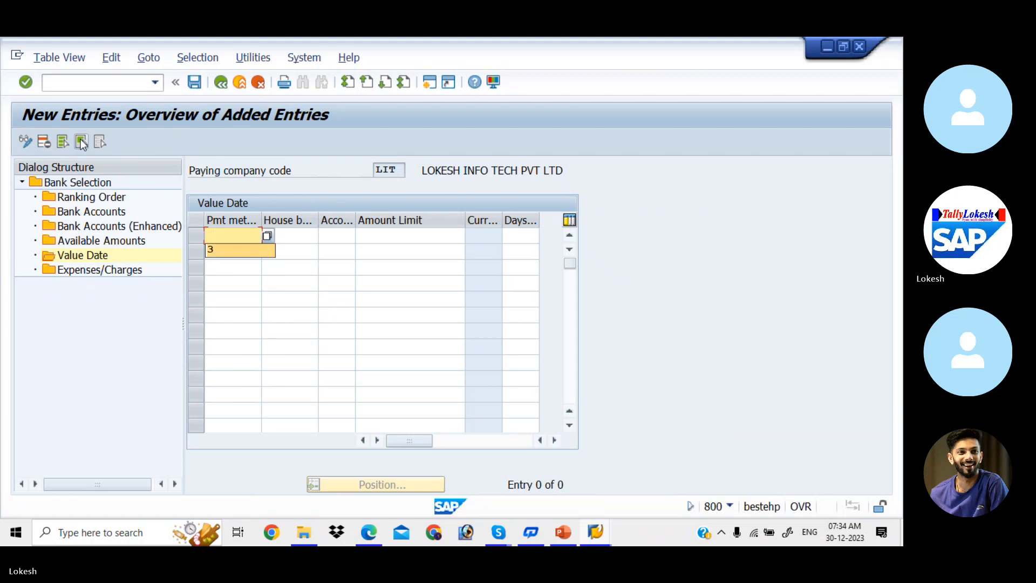
key("Tab")
key("Down")
key("Down")
key("Tab")
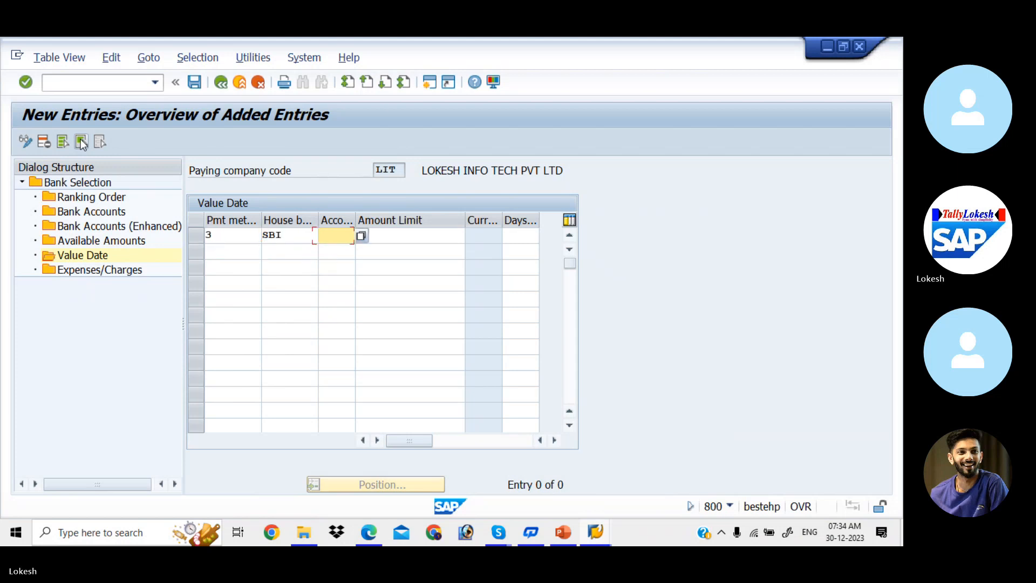
key("Down")
key("Down")
key("Tab")
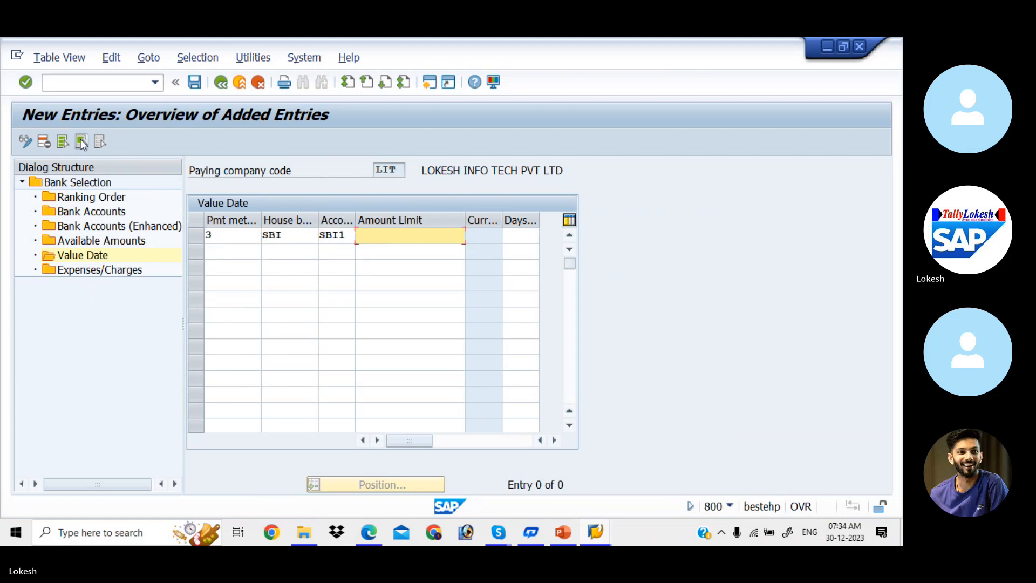
key("Down")
key("Tab")
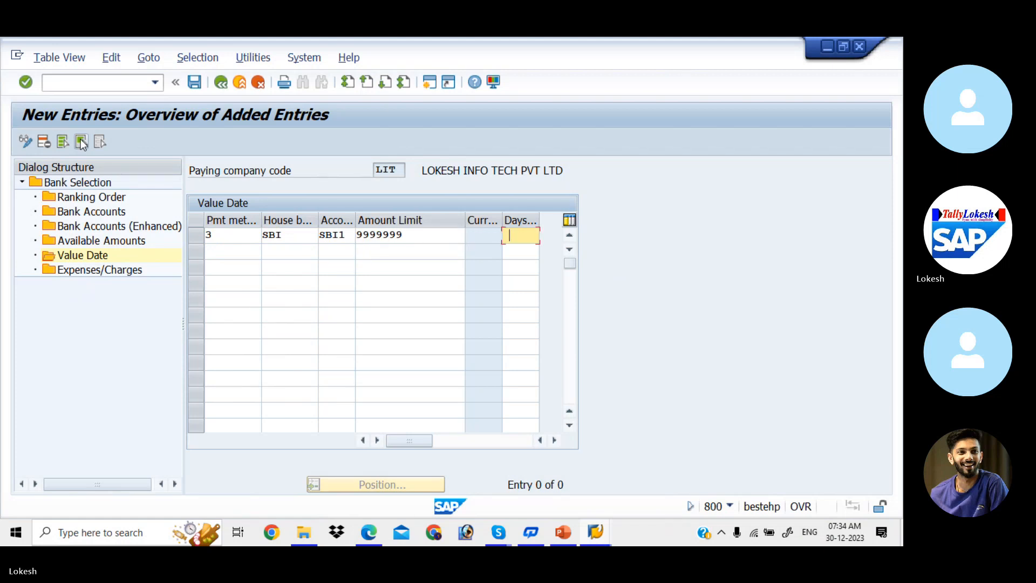
- Add a second entry for method 3, house bank HDFC, account HDF1, limit 9999999
left_click(236, 248)
key("Down")
key("Tab")
key("Down")
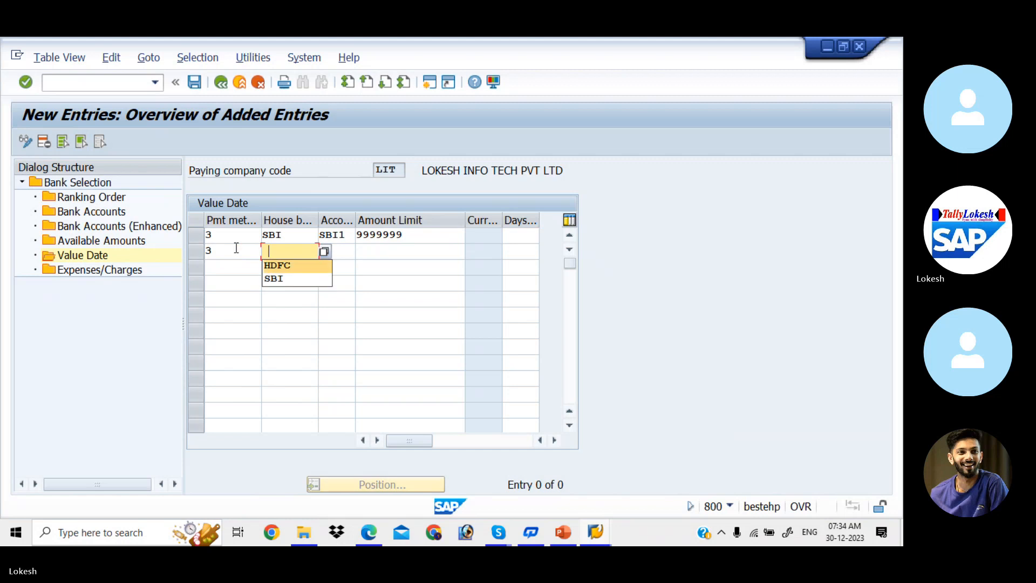
key("Tab")
key("Down")
key("Tab")
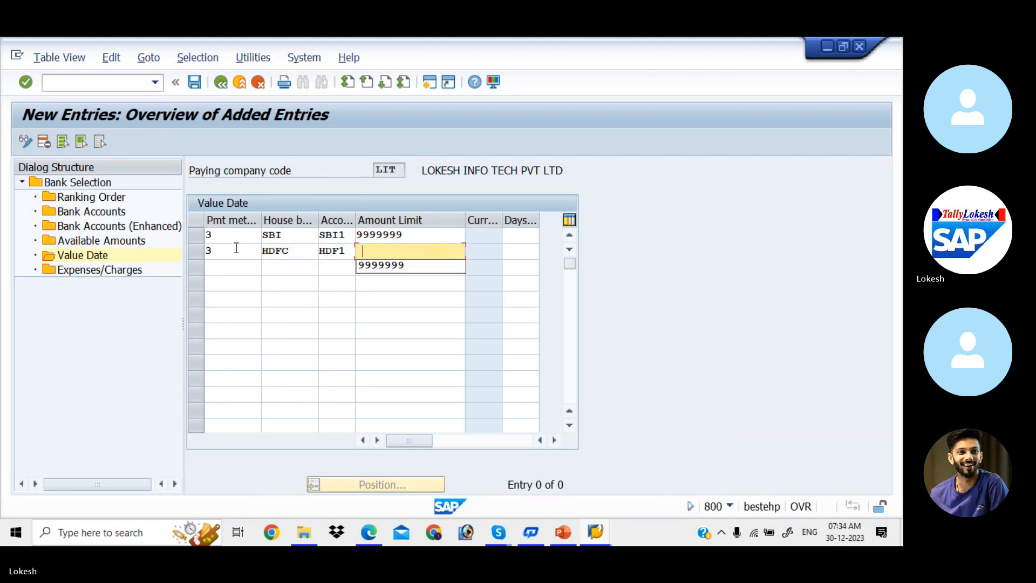
key("Down")
key("Tab")
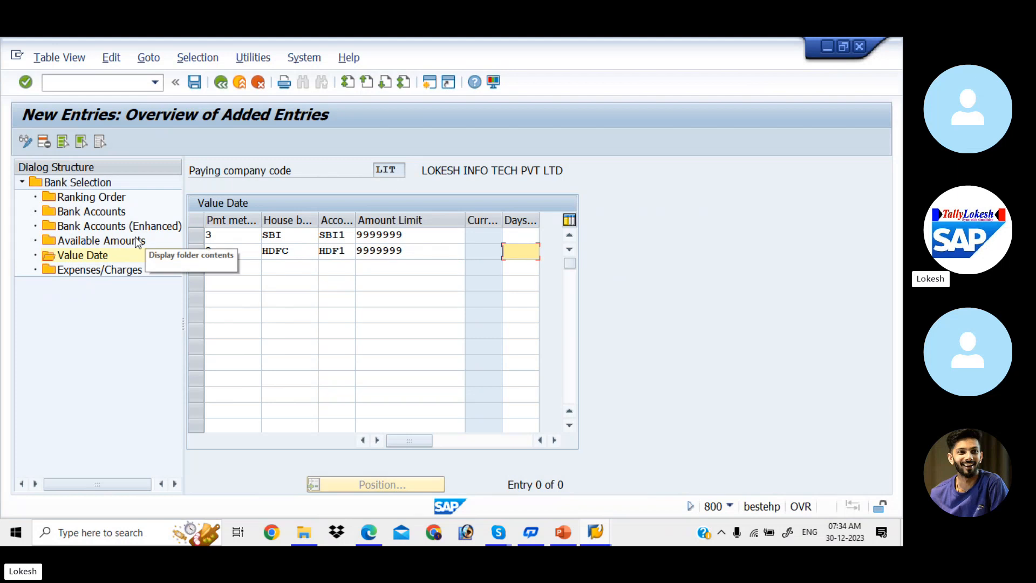
- Save the value date entries under the customizing request and leave the screen
left_click(198, 87)
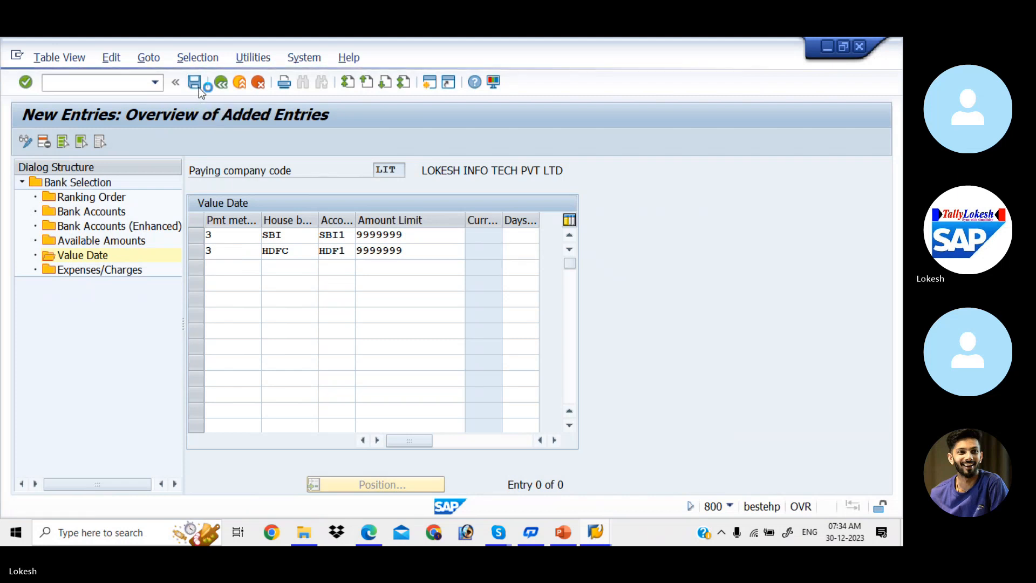
left_click(299, 309)
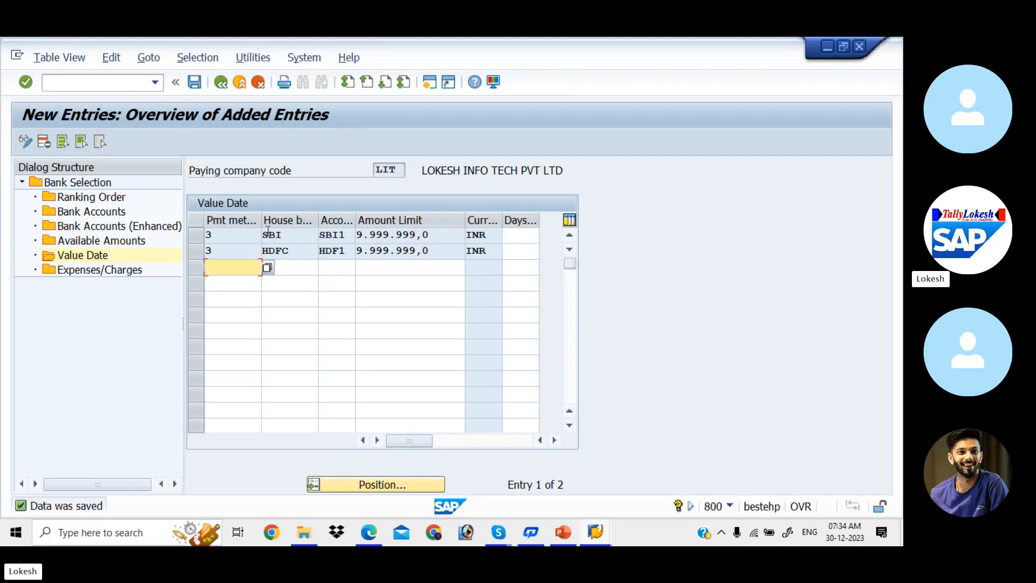
left_click(220, 88)
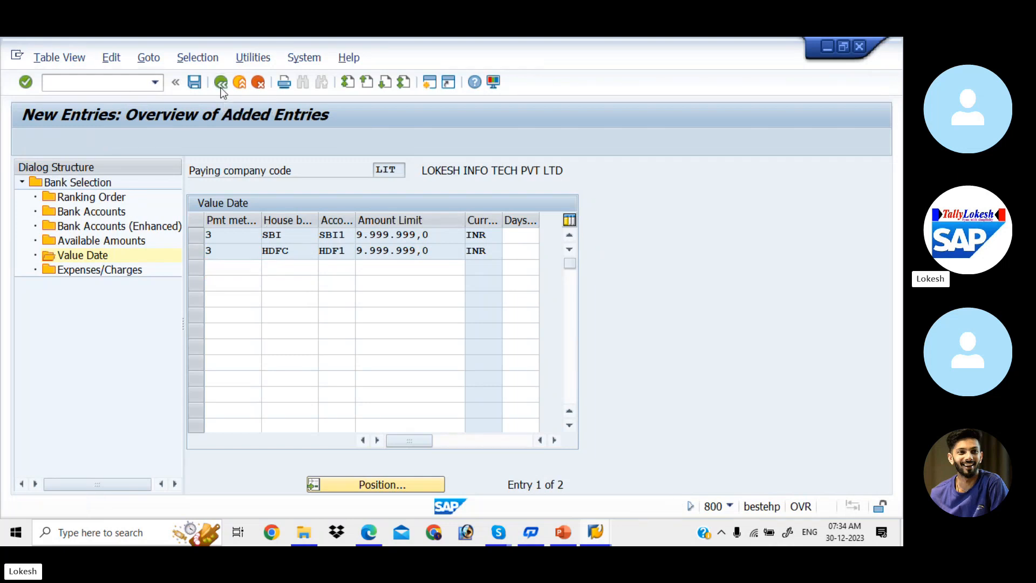
- Back out of bank determination with /n and start transaction XK02 to change vendors
left_click(221, 88)
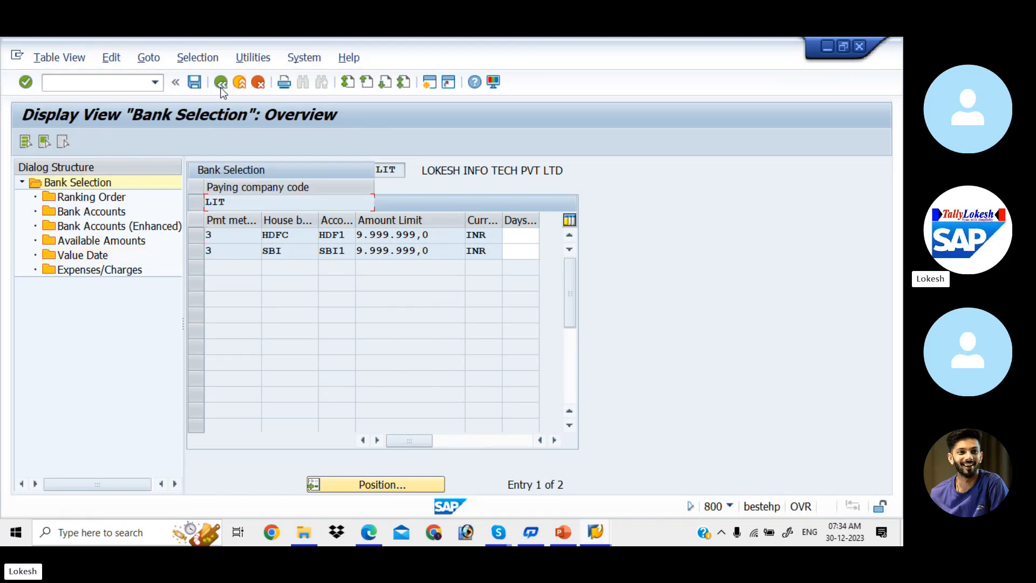
left_click(221, 88)
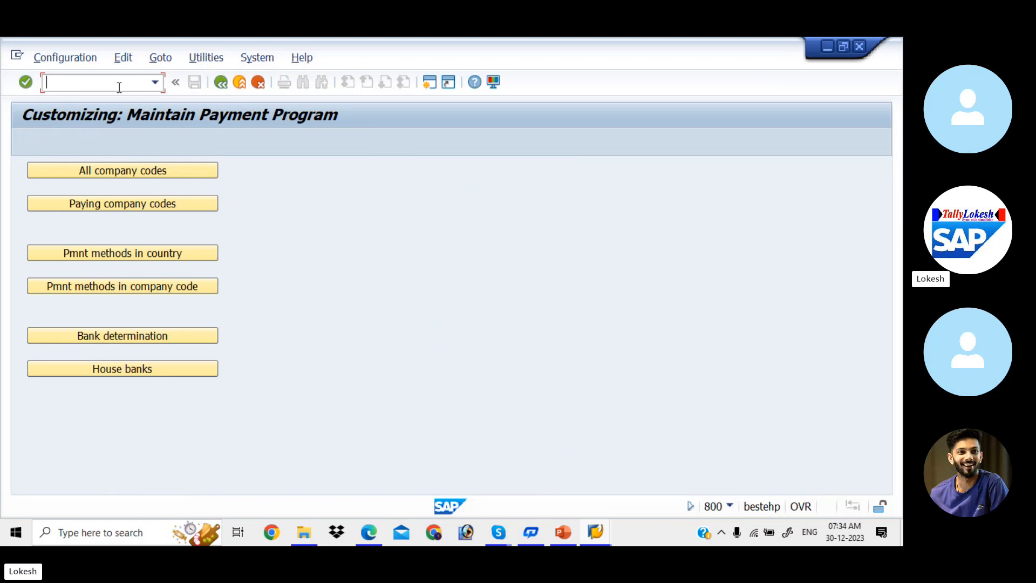
type("/n")
key("Return")
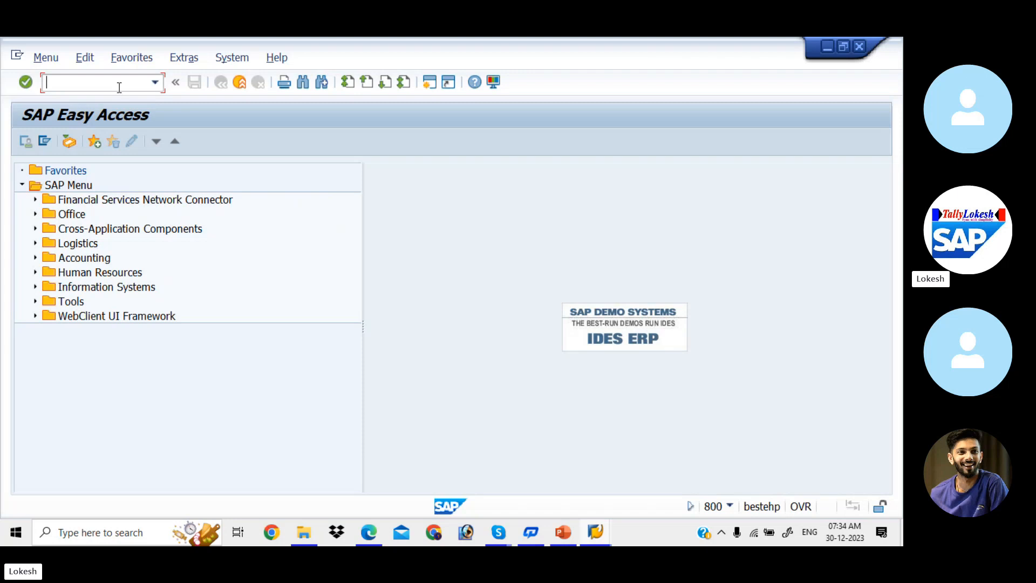
type("XK02")
key("Return")
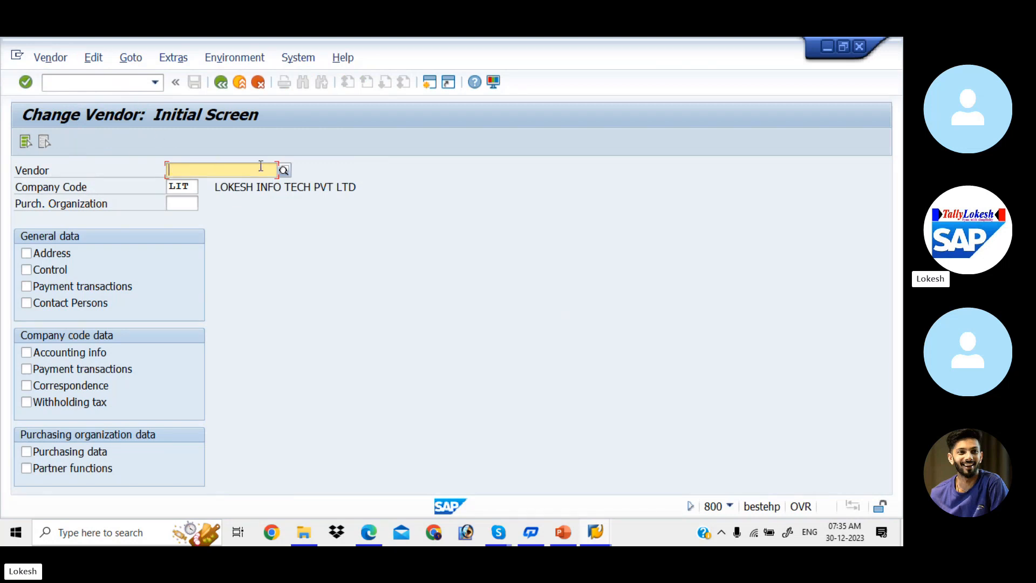
- Search vendors for company code LIT, choose 1117, select all data views and continue
left_click(284, 171)
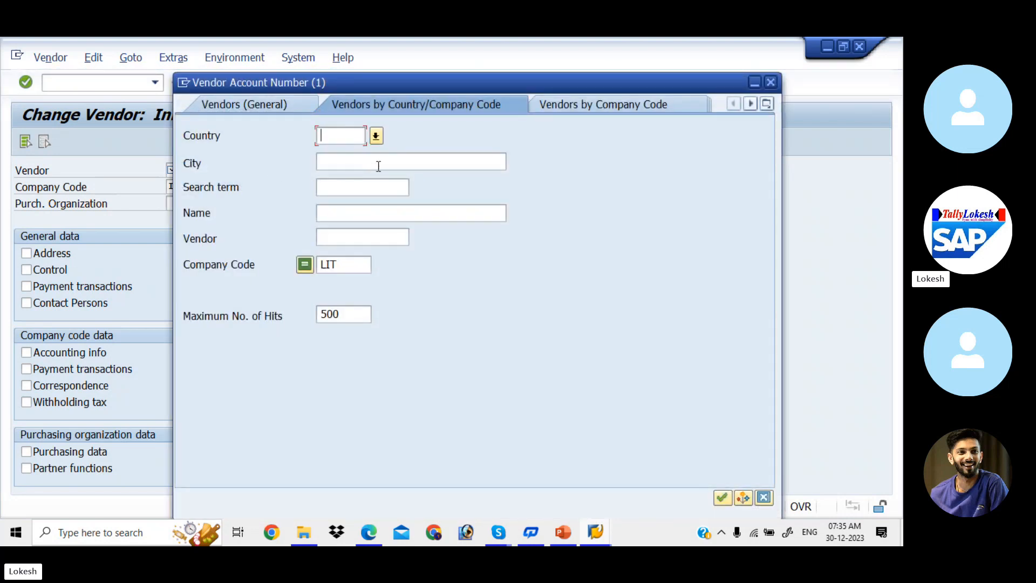
key("Return")
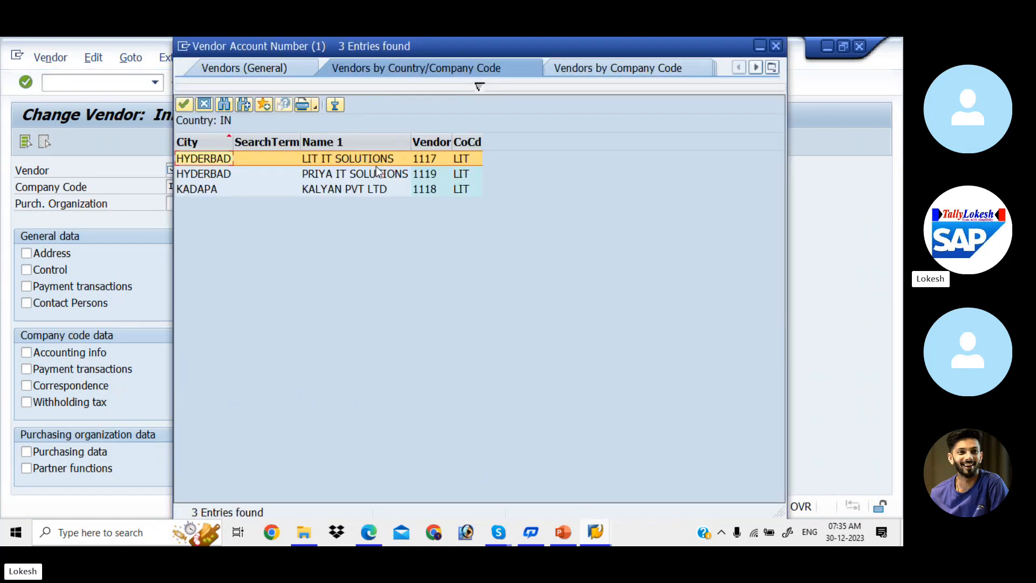
double_click(343, 162)
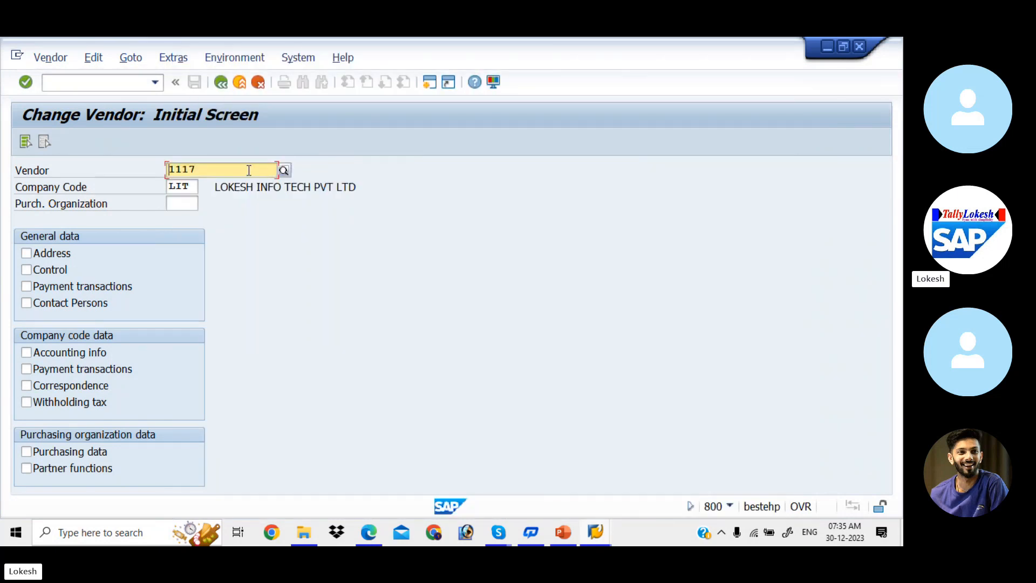
left_click(283, 171)
key("Return")
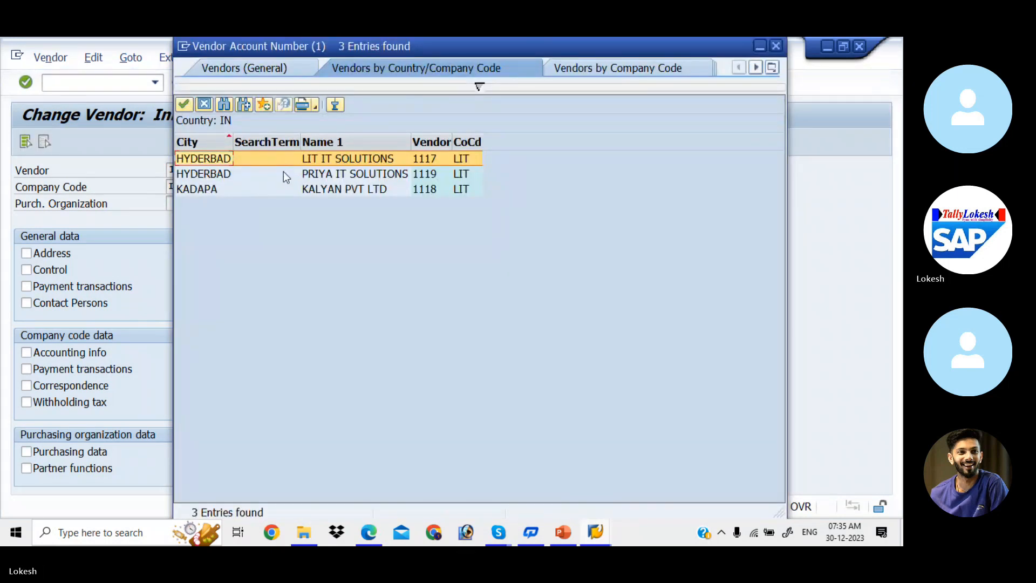
left_click(287, 159)
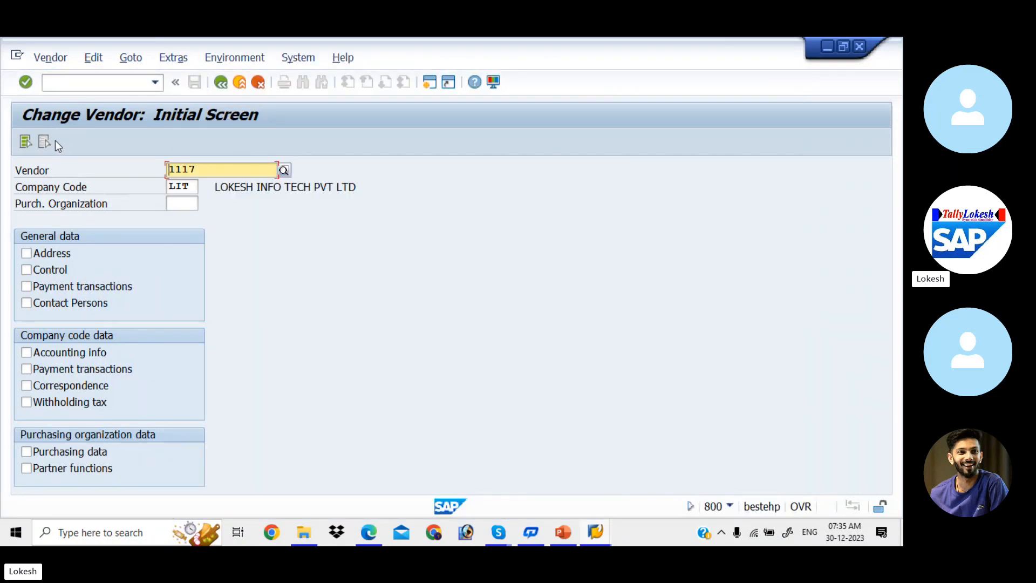
left_click(25, 140)
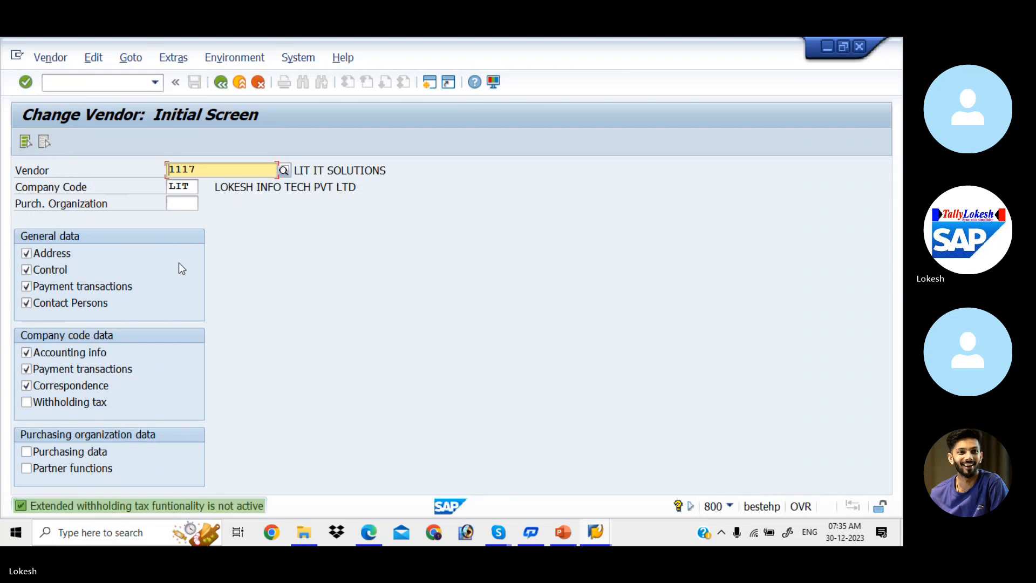
key("Return")
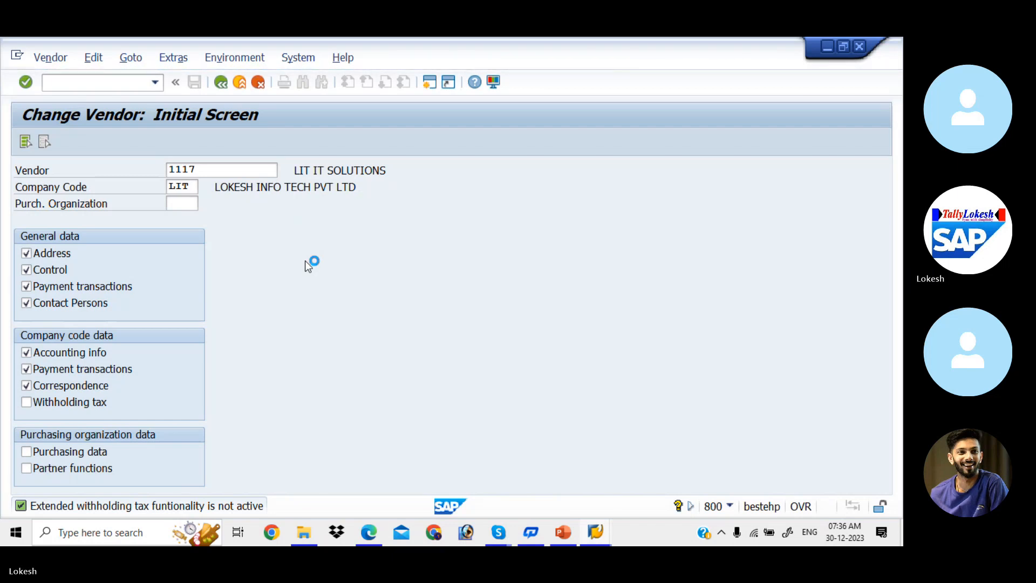
- Log on again to client 800 with the saved user, continuing and ending the other session
left_click(606, 532)
left_click(532, 478)
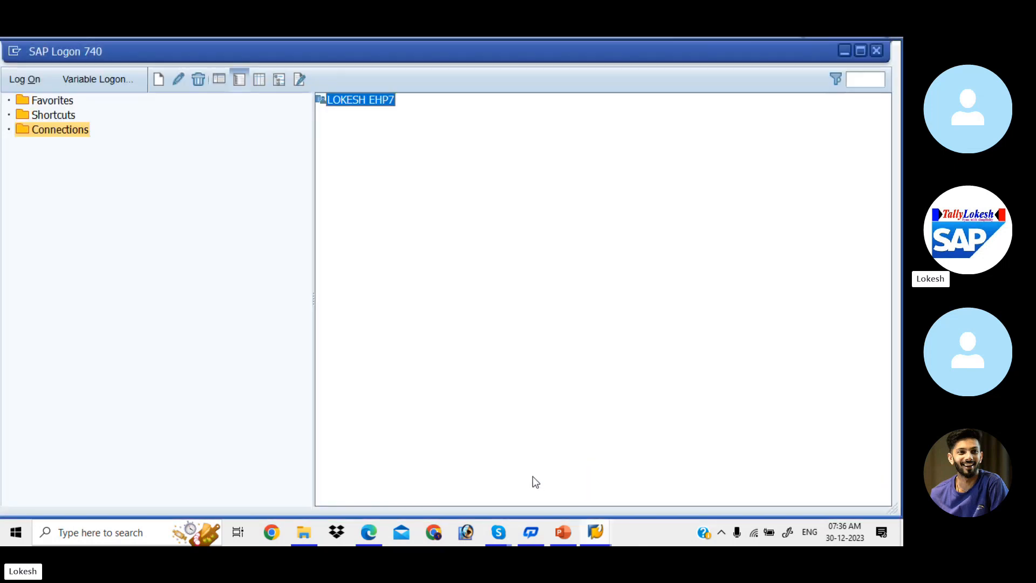
double_click(369, 102)
key("Down")
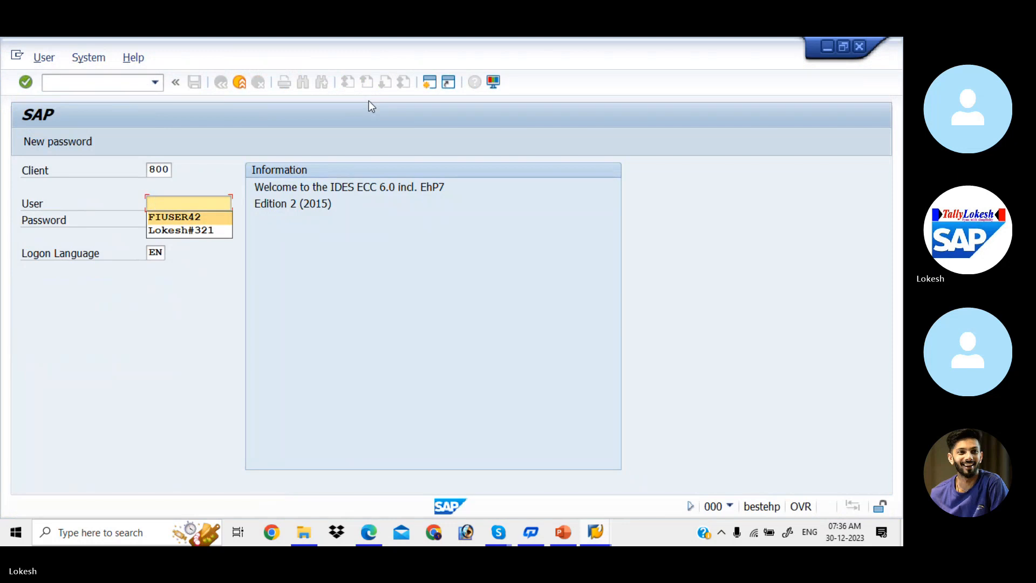
key("Return")
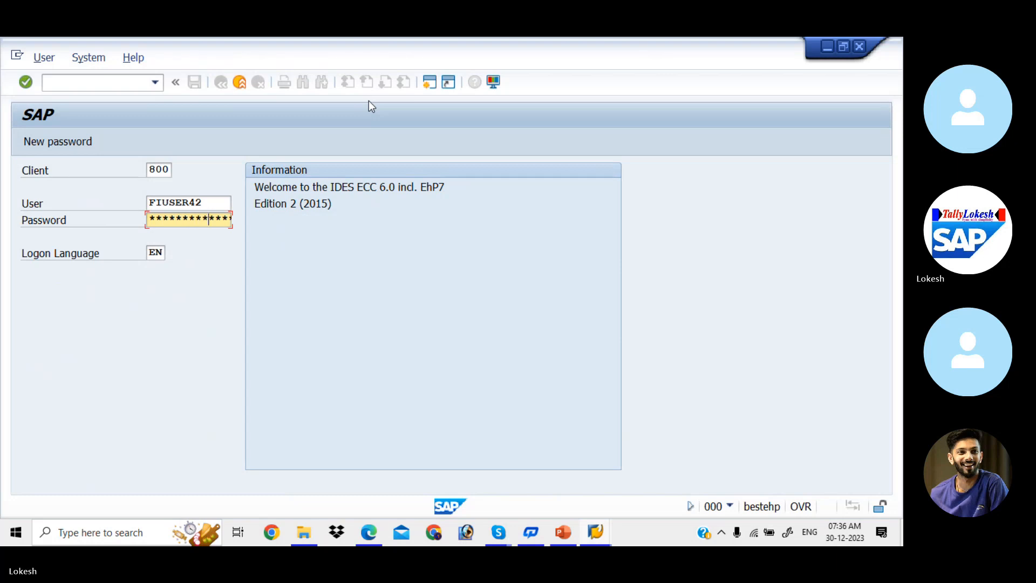
key("Return")
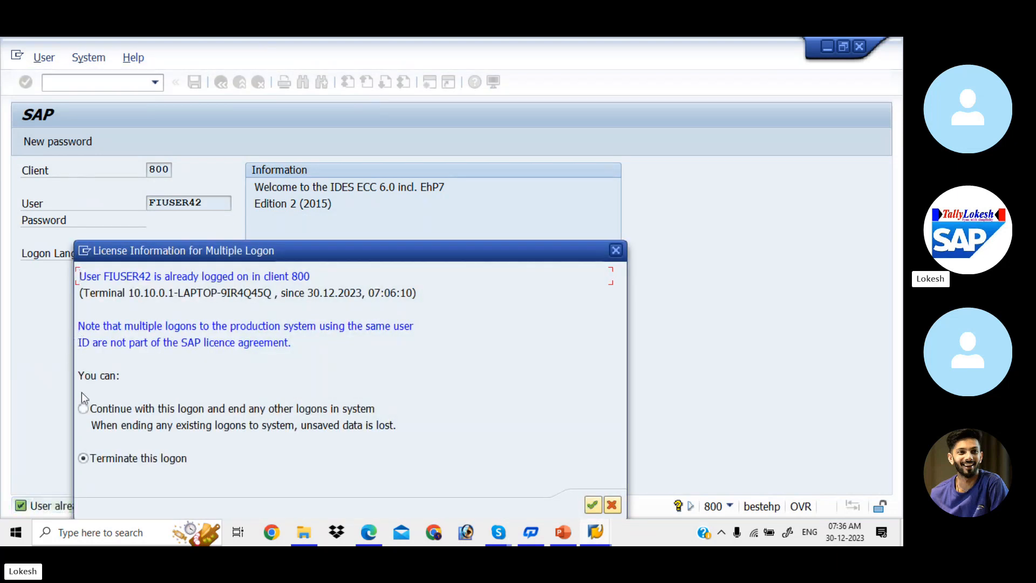
left_click(83, 409)
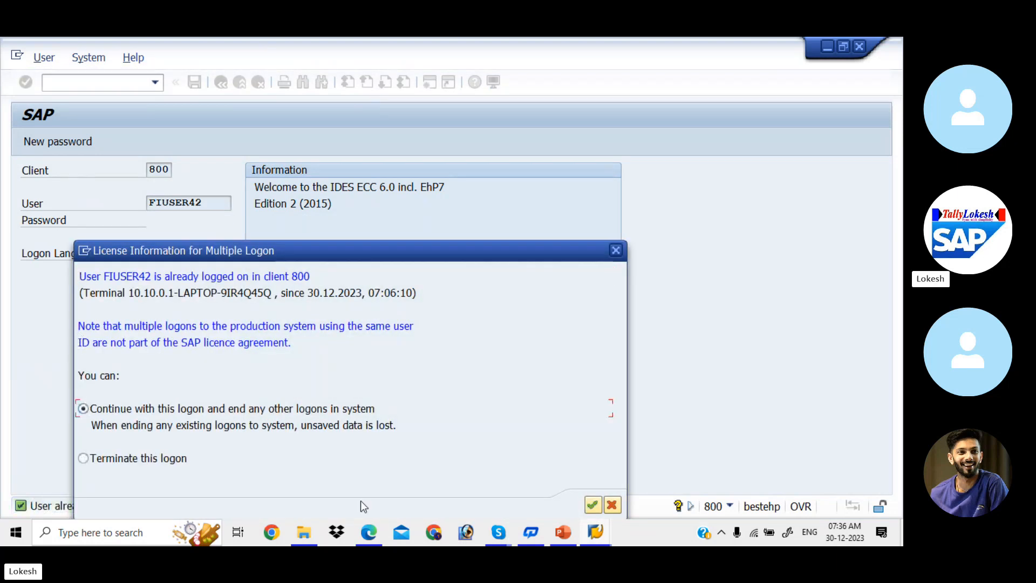
left_click(593, 505)
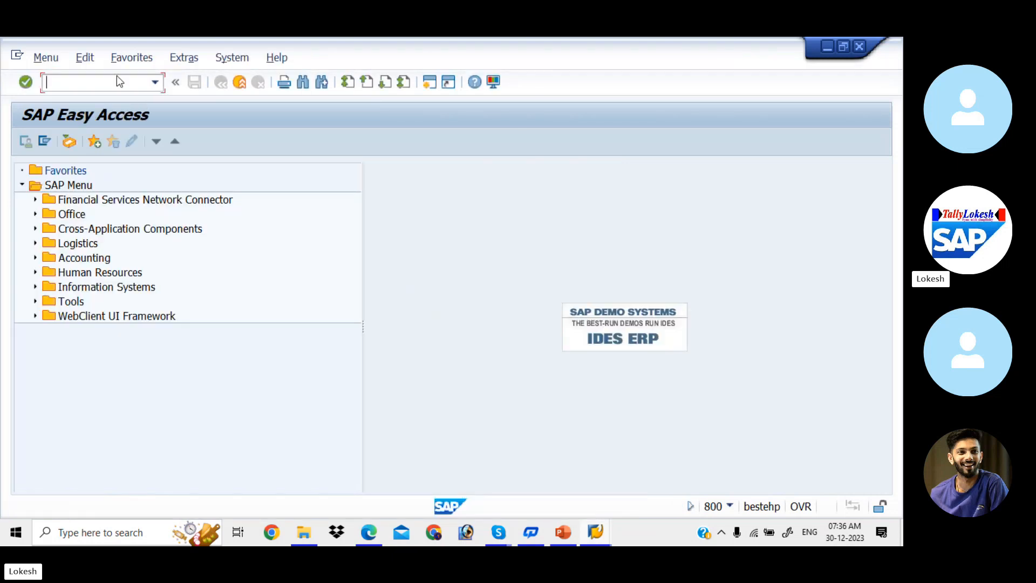
- Open XK02 for vendor 1117 in company code LIT with all data views selected
type("XK0")
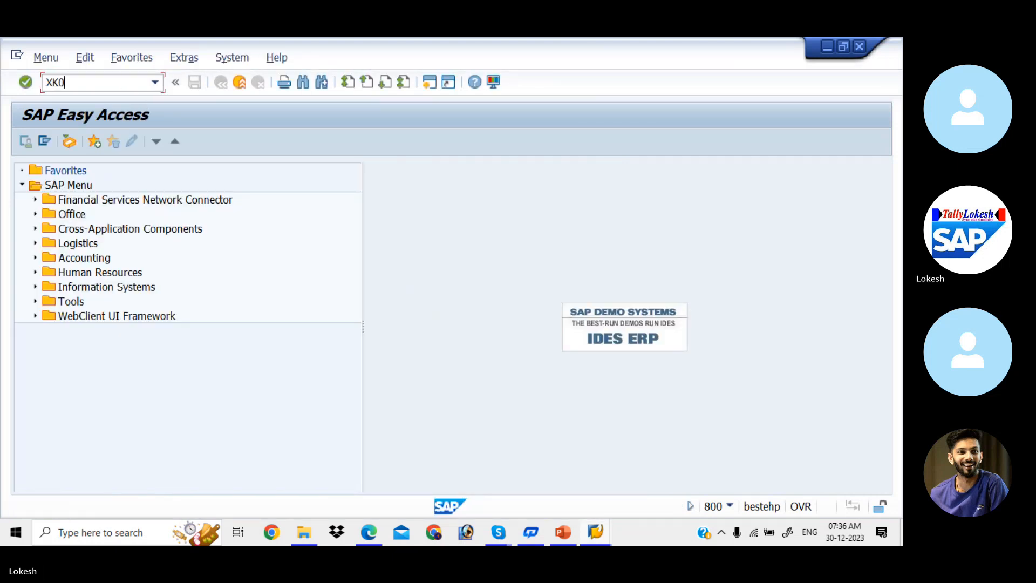
type("2")
key("Return")
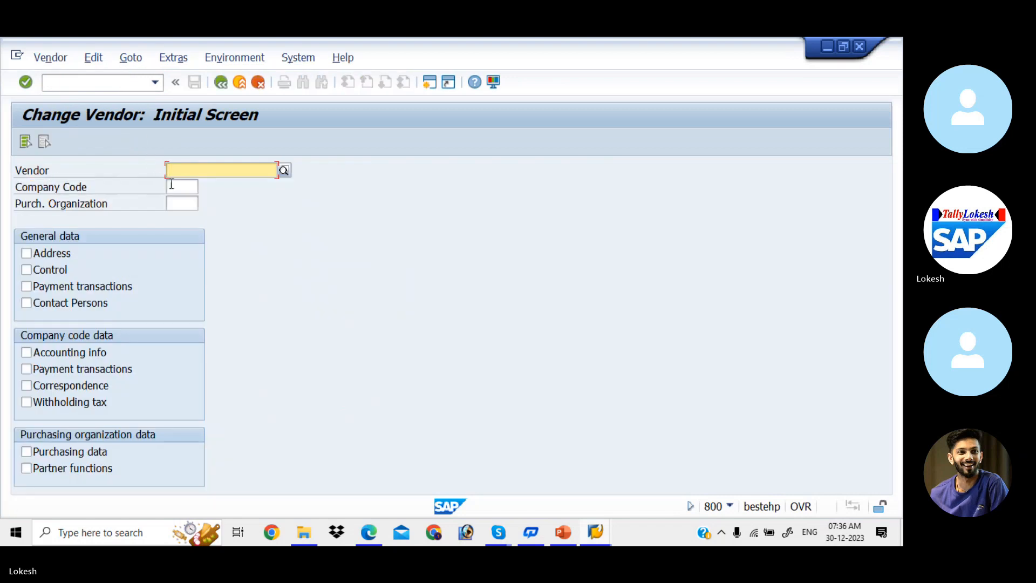
left_click(197, 188)
type("LOT")
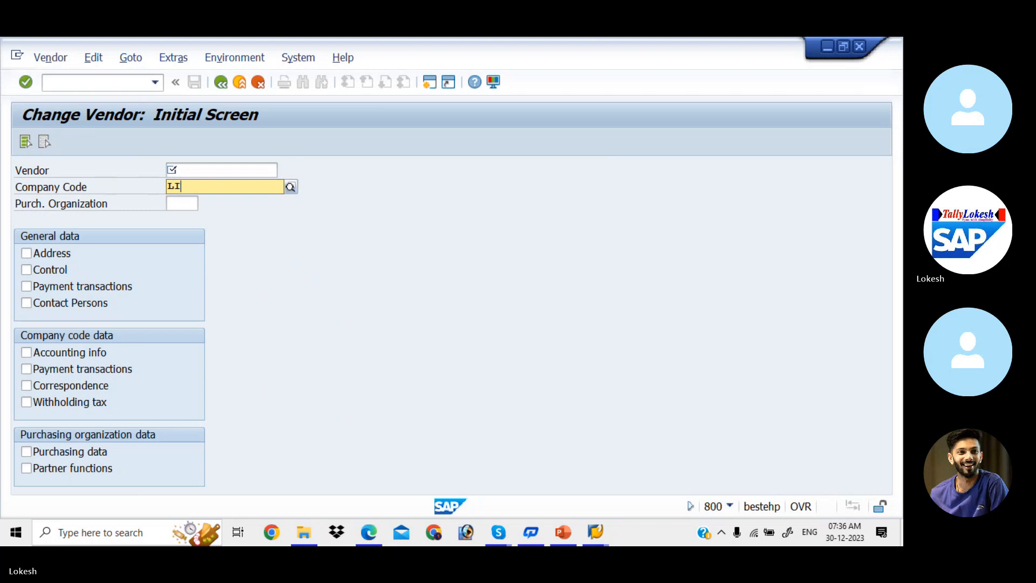
type("T")
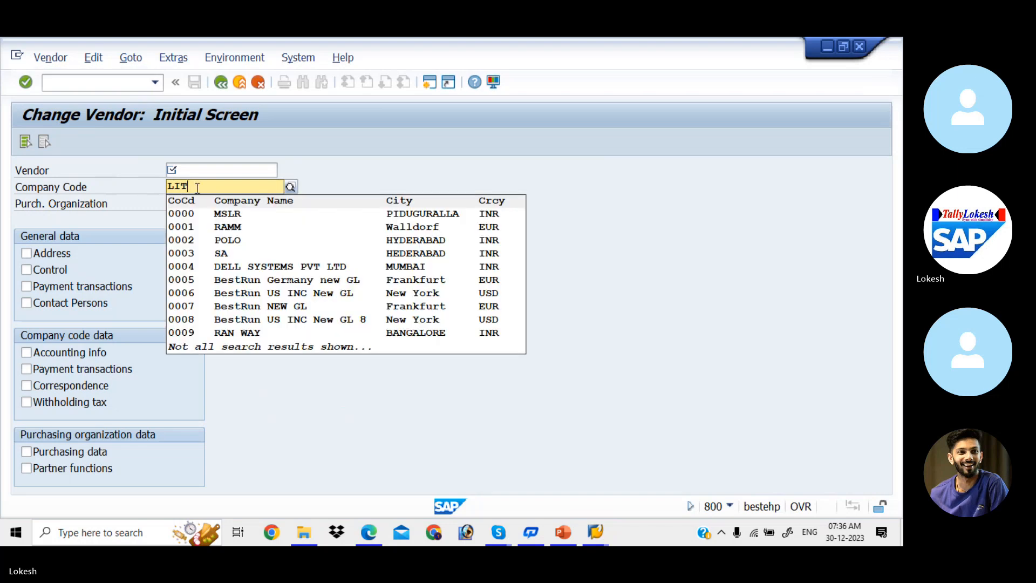
key("Tab")
key("Return")
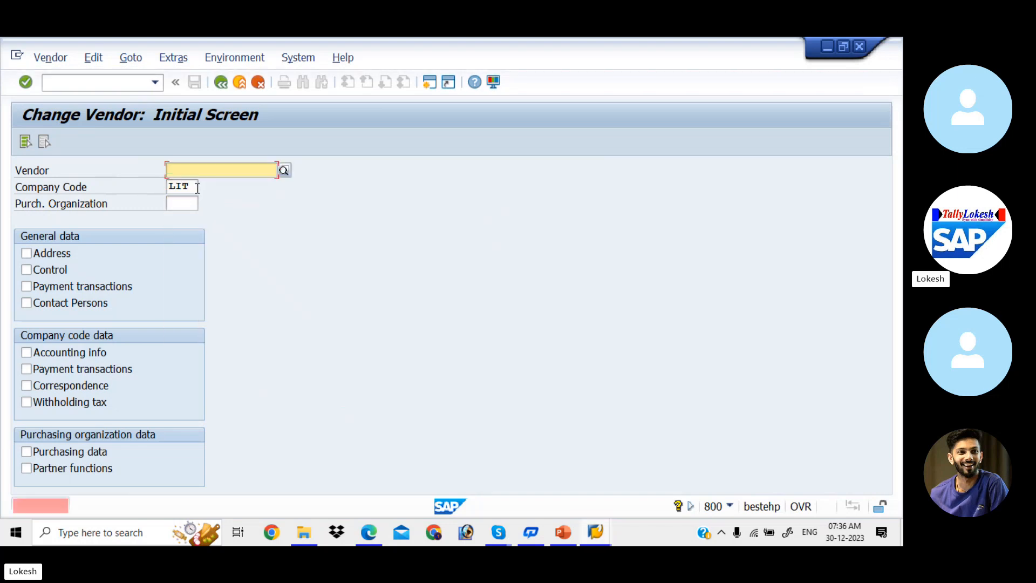
left_click(197, 170)
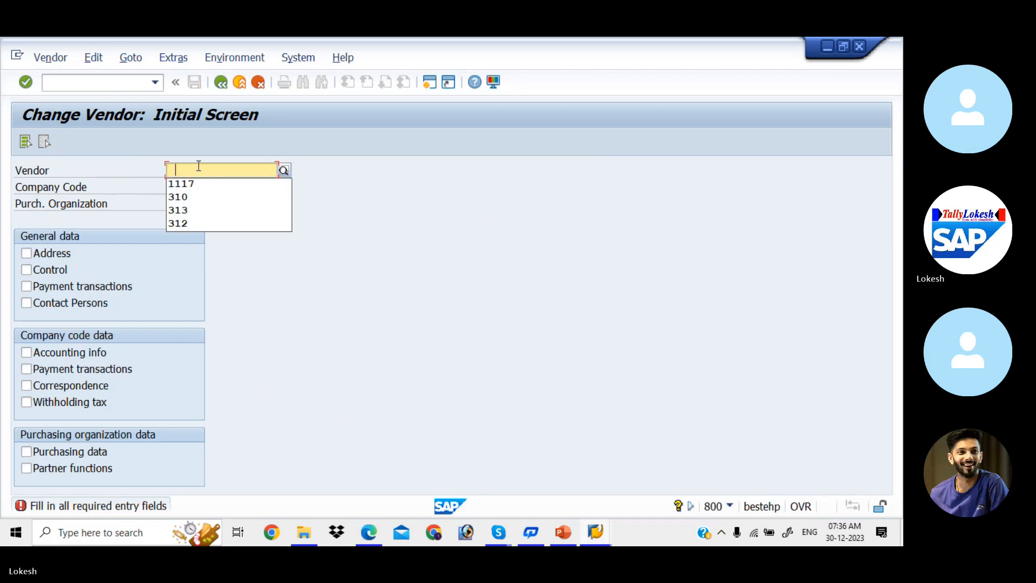
left_click(196, 185)
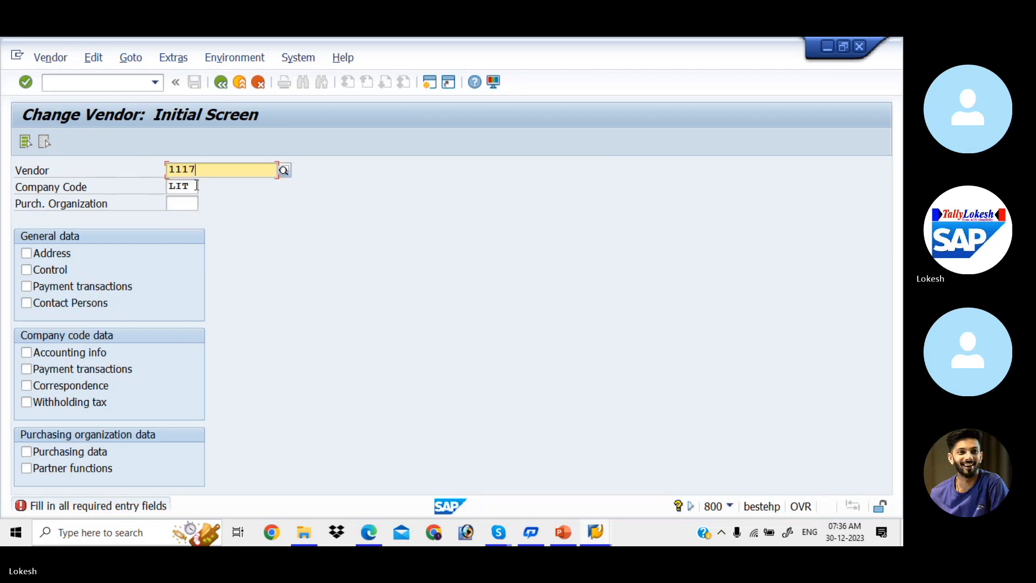
left_click(26, 143)
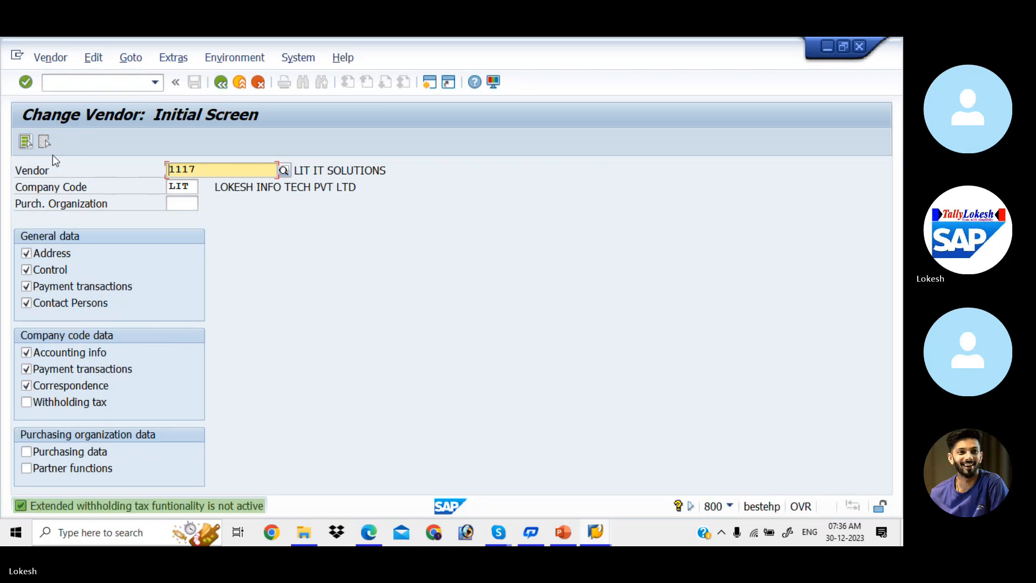
- Advance to payment transactions, enter payment method 3 for vendor 1117 and save
key("Return")
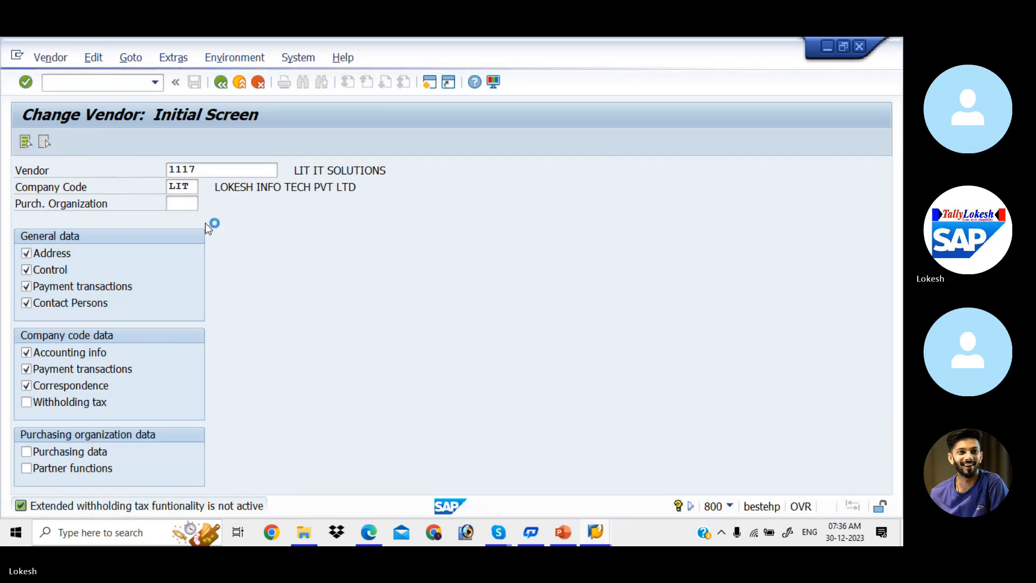
key("Return")
key("Return")
key("Return")
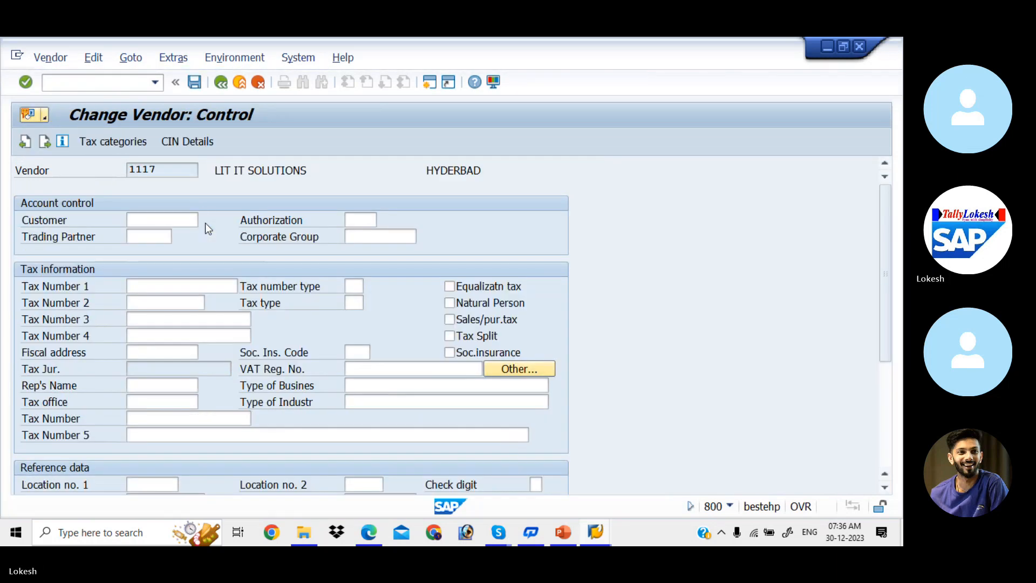
key("Return")
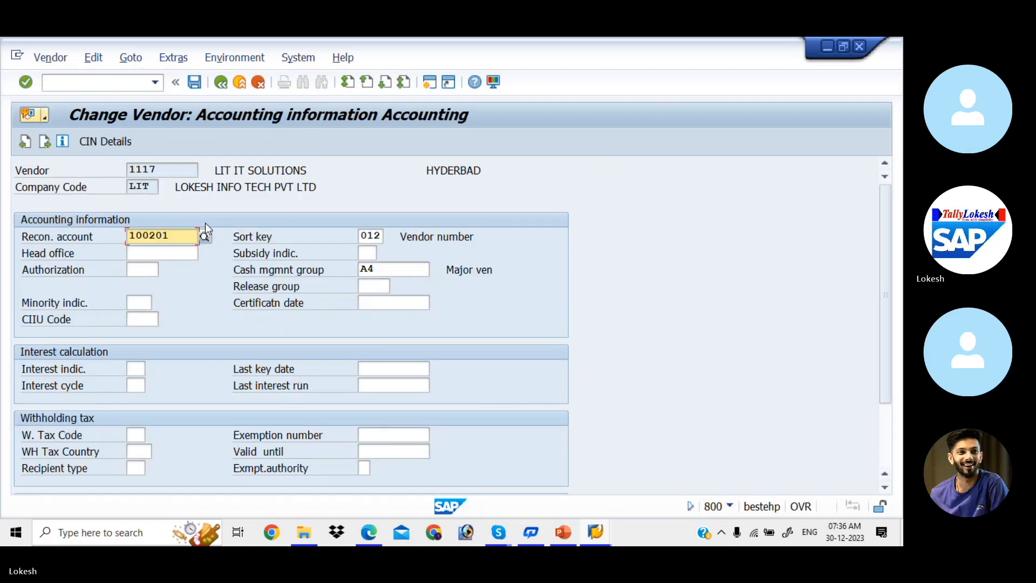
key("Return")
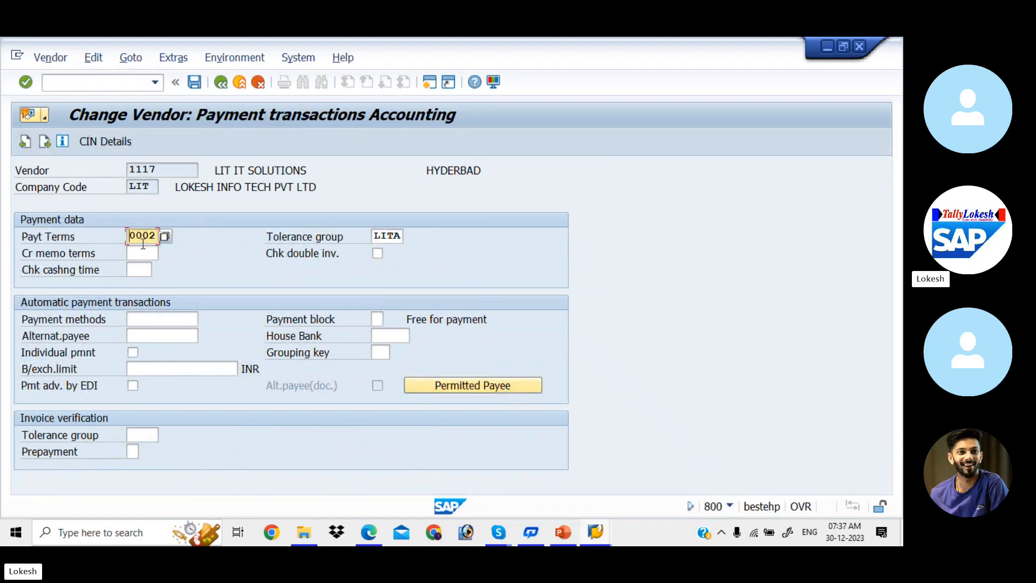
left_click(190, 322)
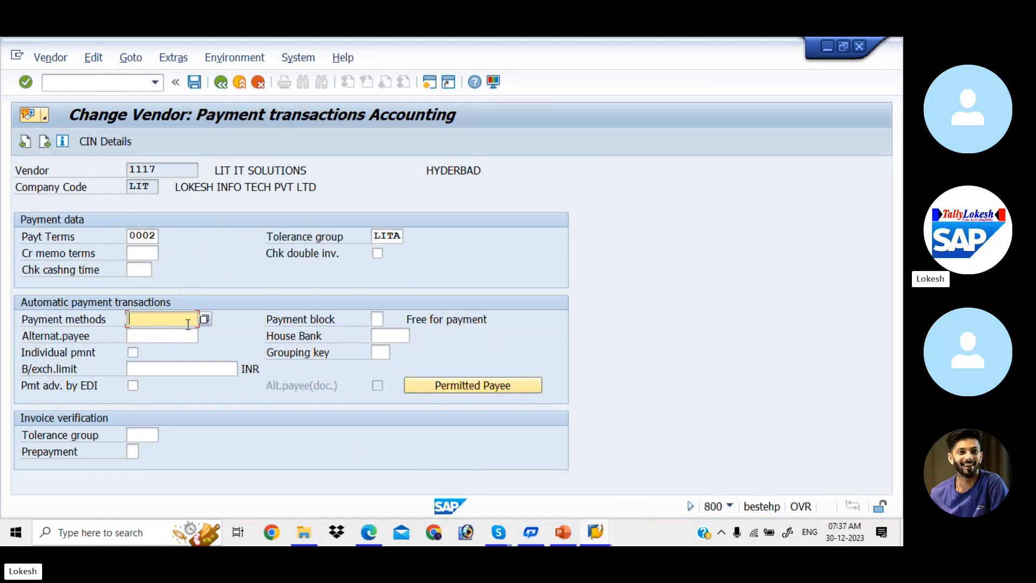
type("3")
key("Tab")
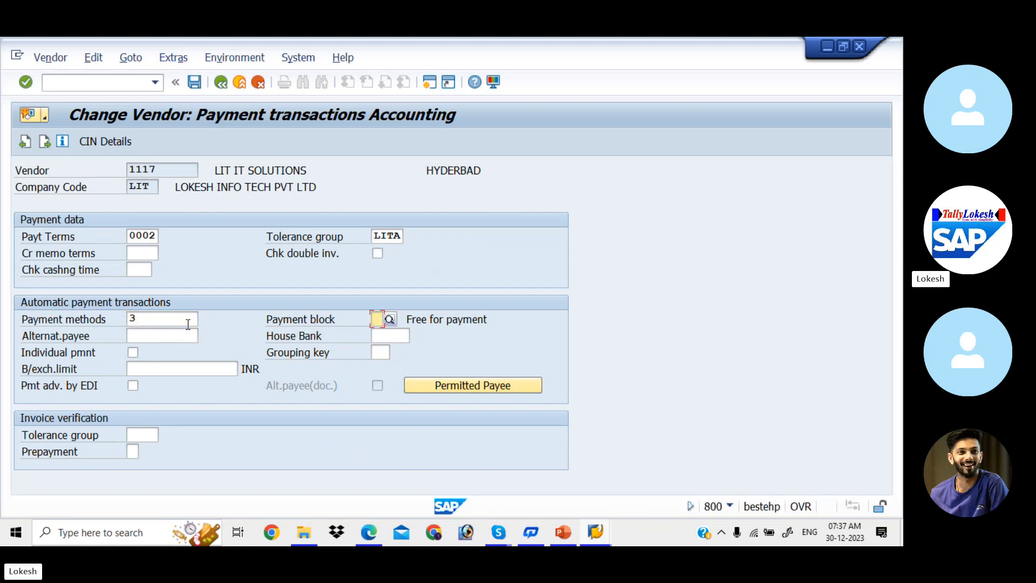
left_click(199, 86)
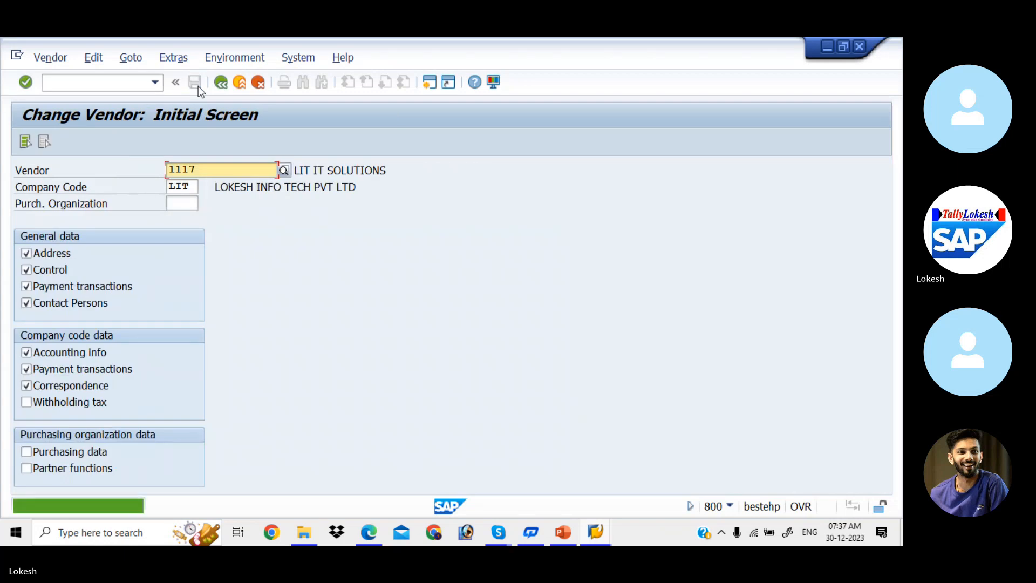
- Give vendor 1118 payment method 3 and save
key("BackSpace")
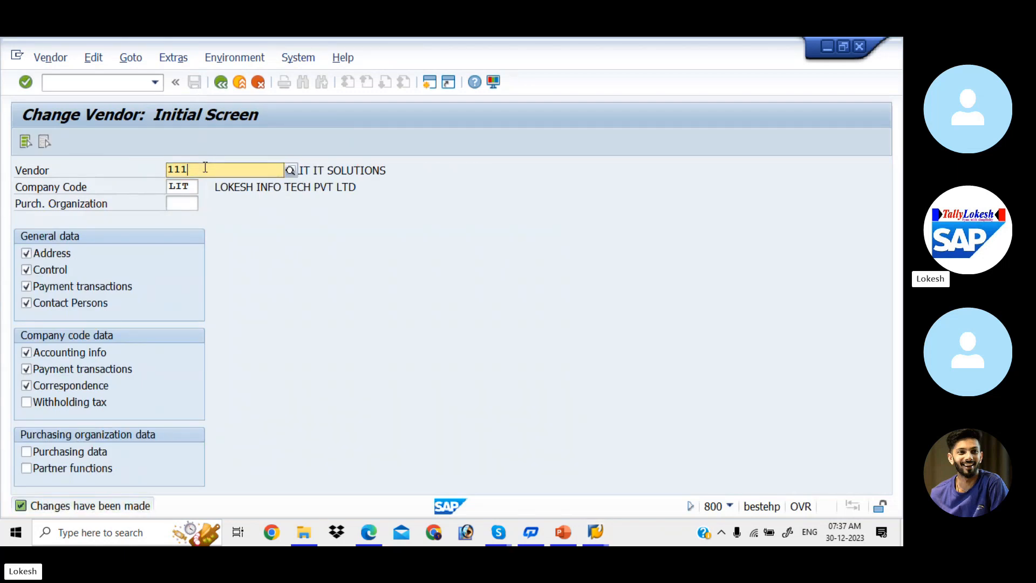
type("8")
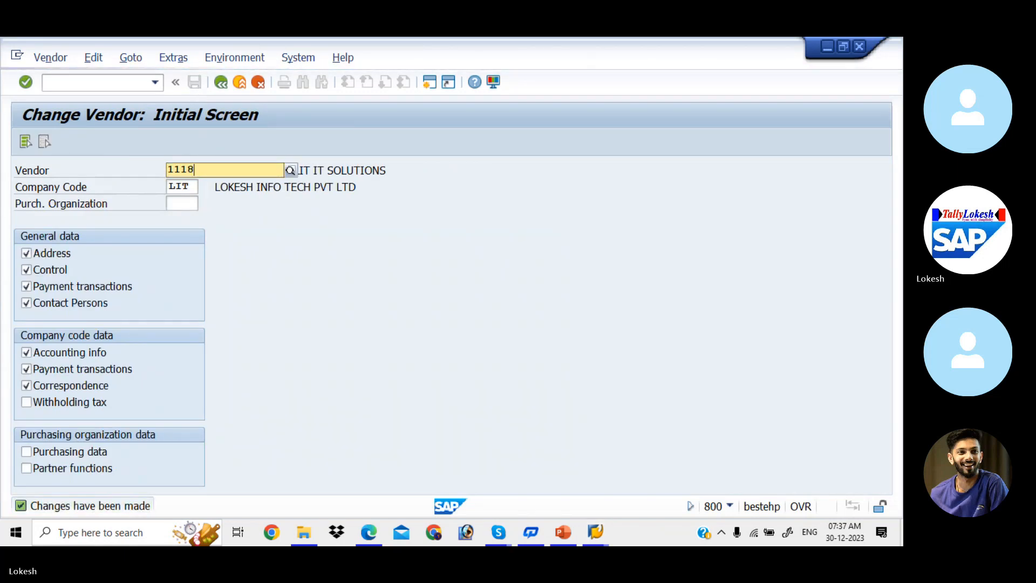
key("Return")
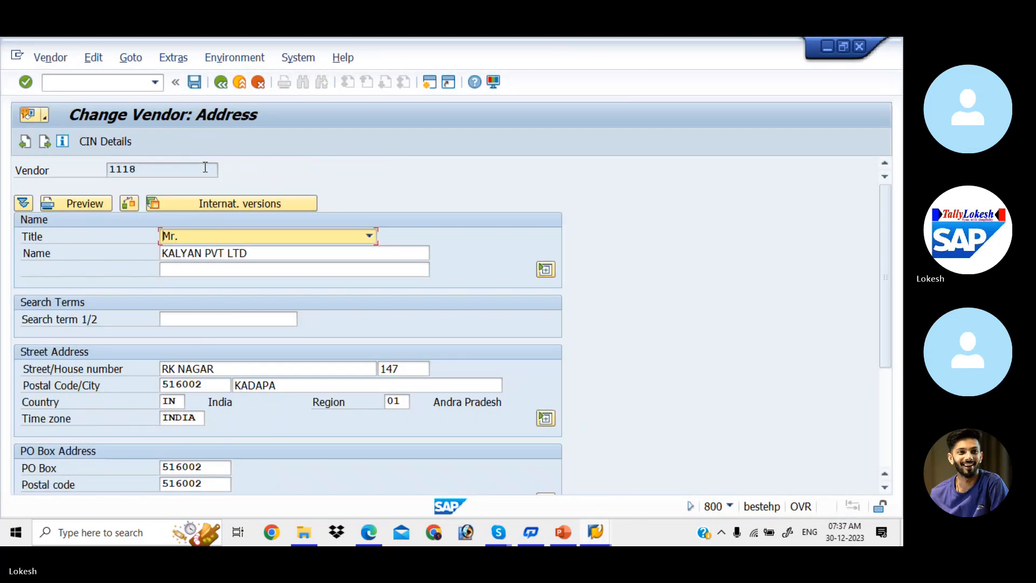
key("Return")
key("Return")
key("Return")
key("Return")
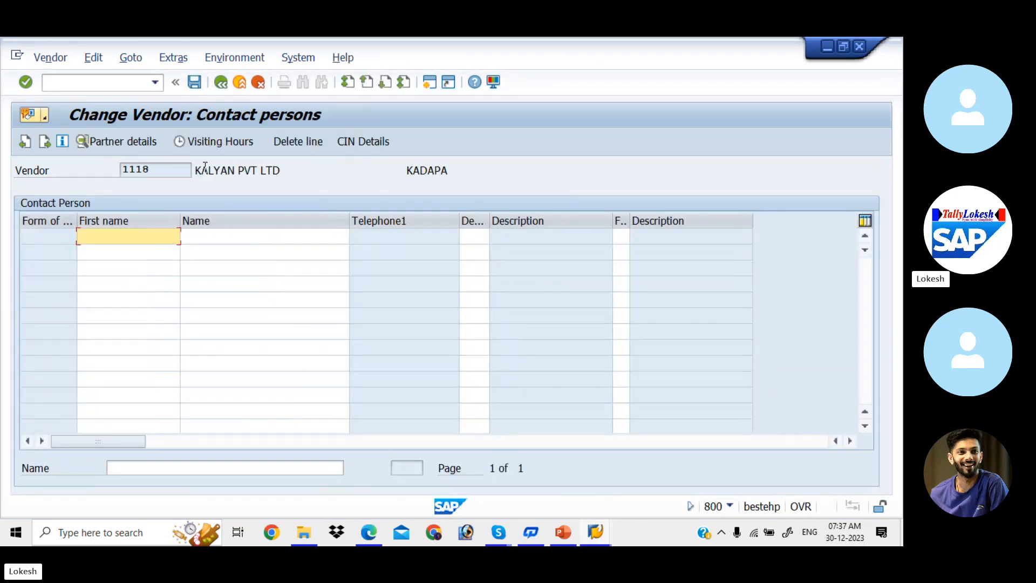
key("Return")
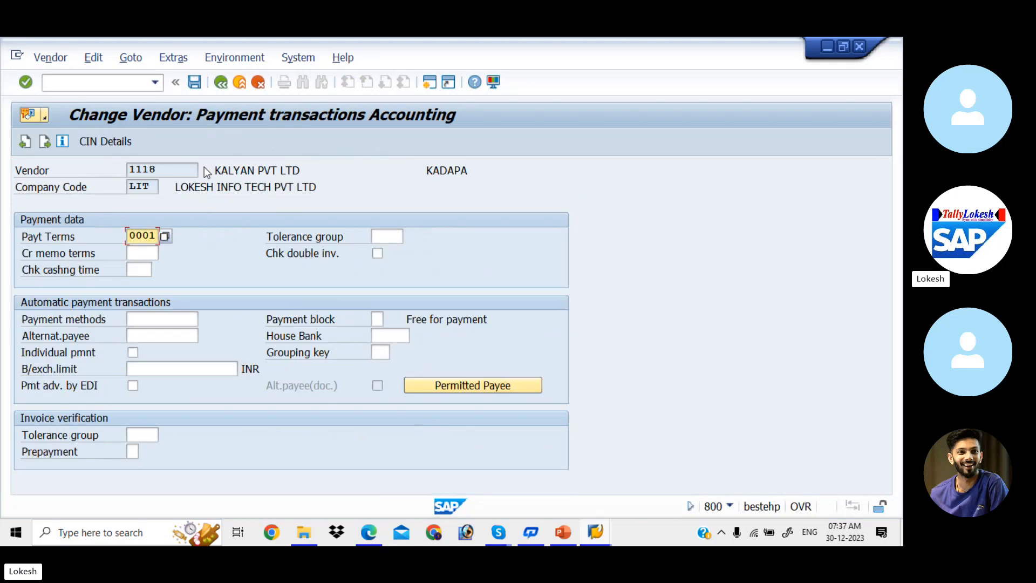
left_click(161, 318)
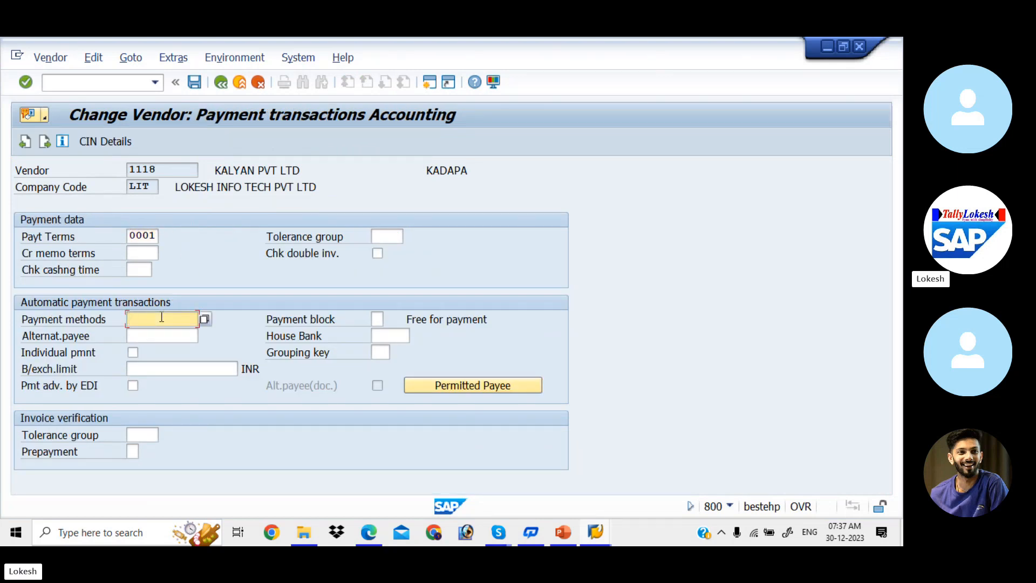
type("3")
key("Tab")
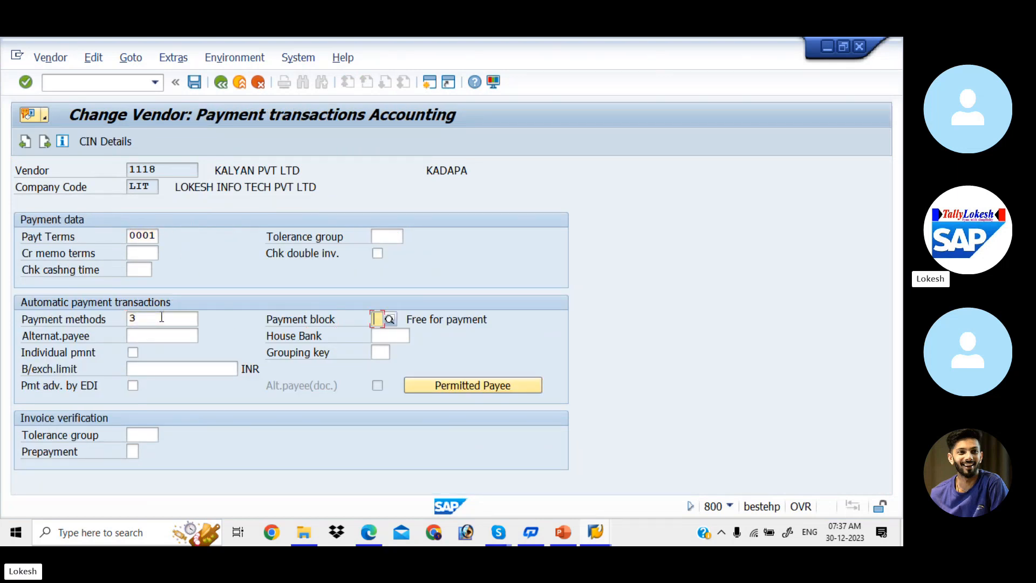
left_click(197, 85)
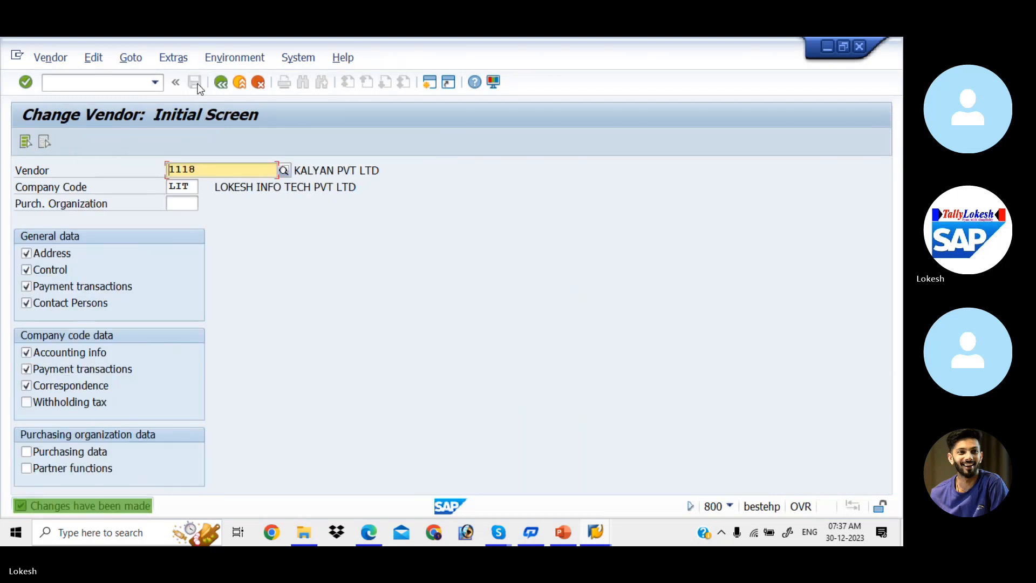
- Give vendor 1119 payment method 3 and save
left_click(209, 169)
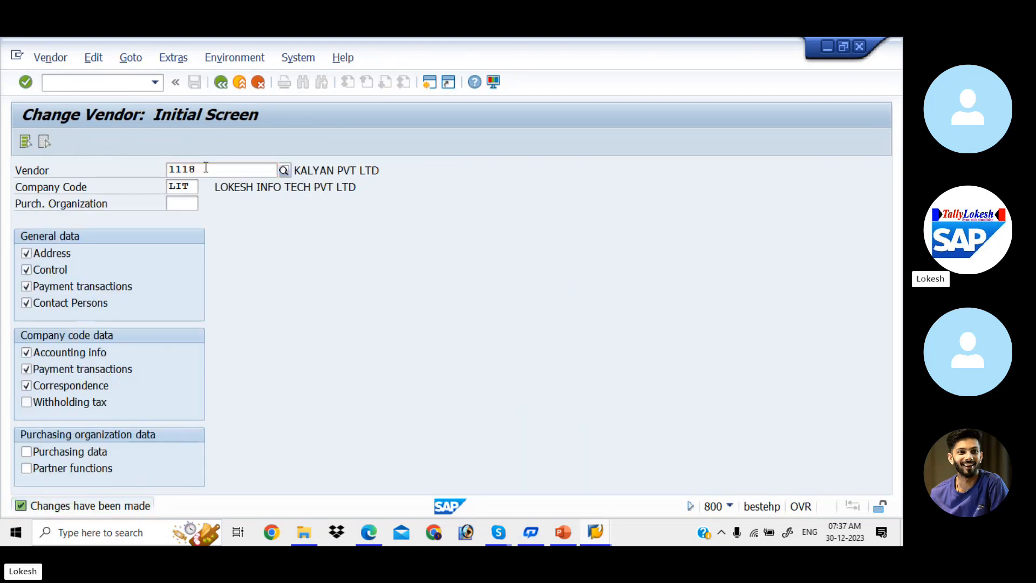
key("BackSpace")
type("9")
key("Return")
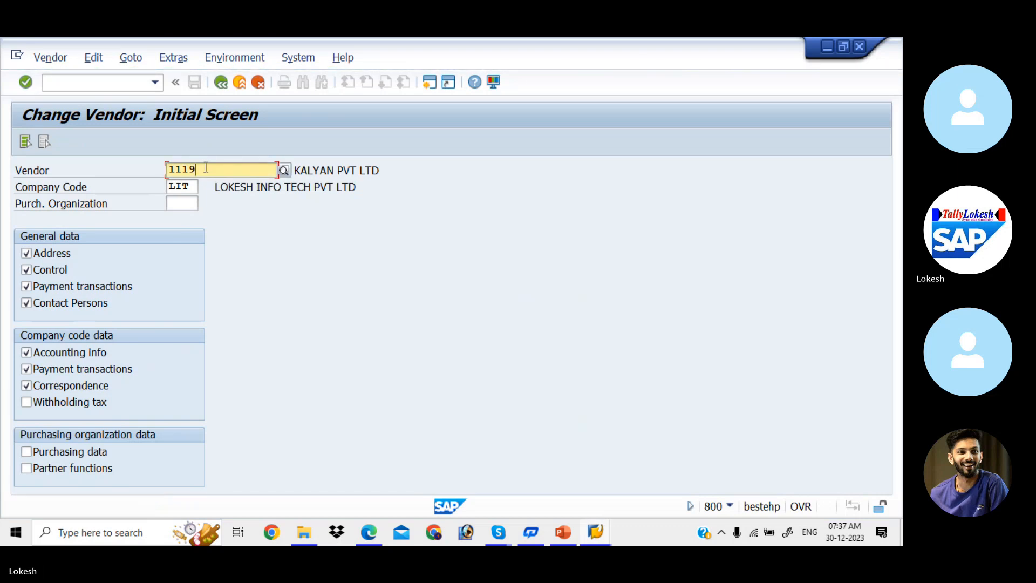
key("Return")
key("Return")
key("Return")
key("Return")
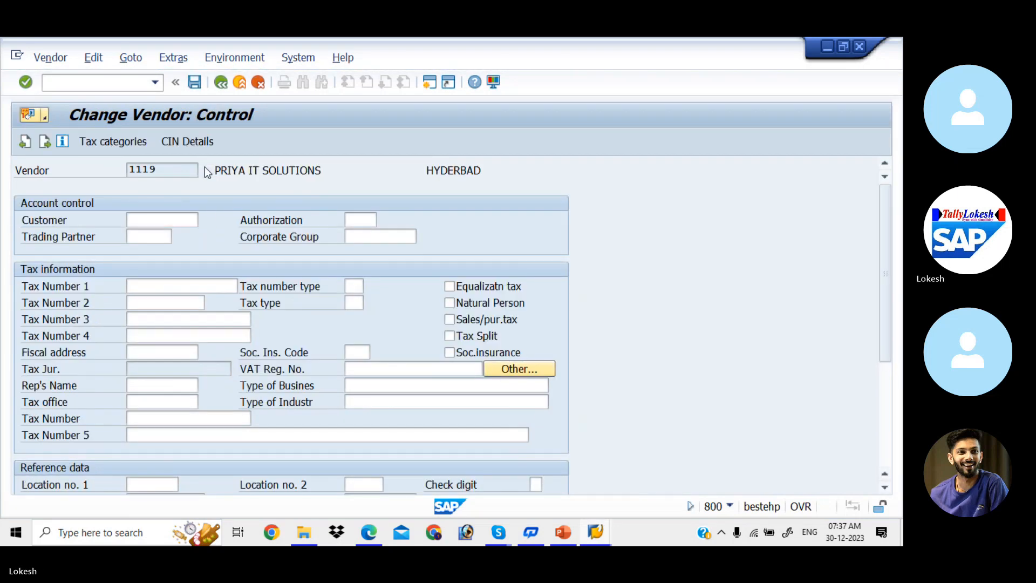
key("Return")
key("Return")
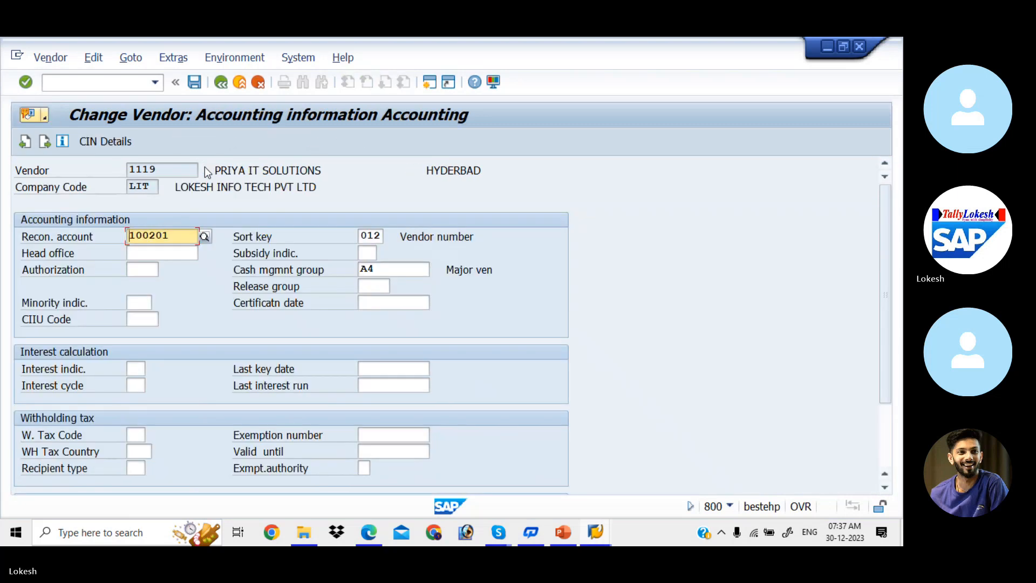
left_click(161, 318)
type("3")
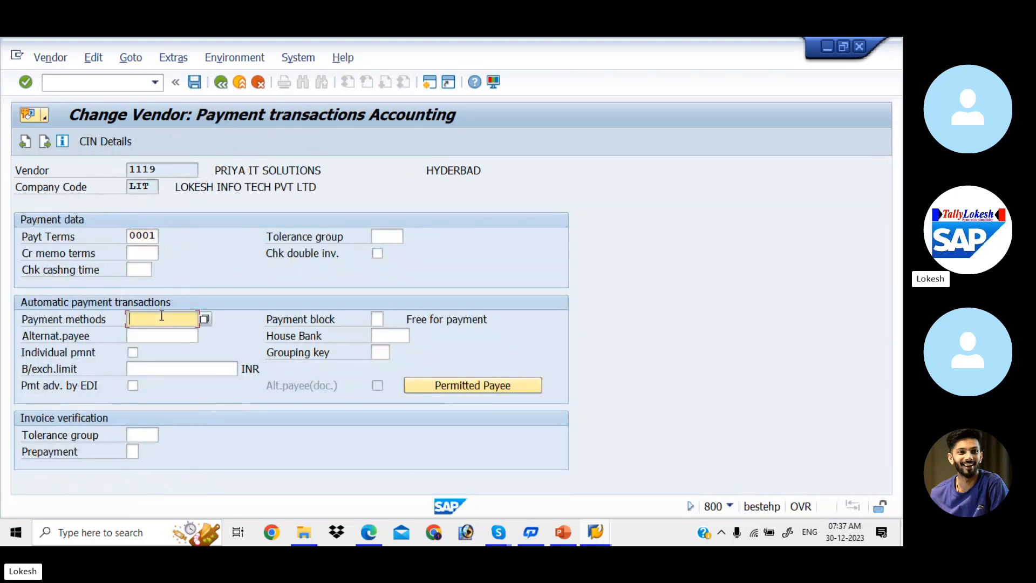
key("Tab")
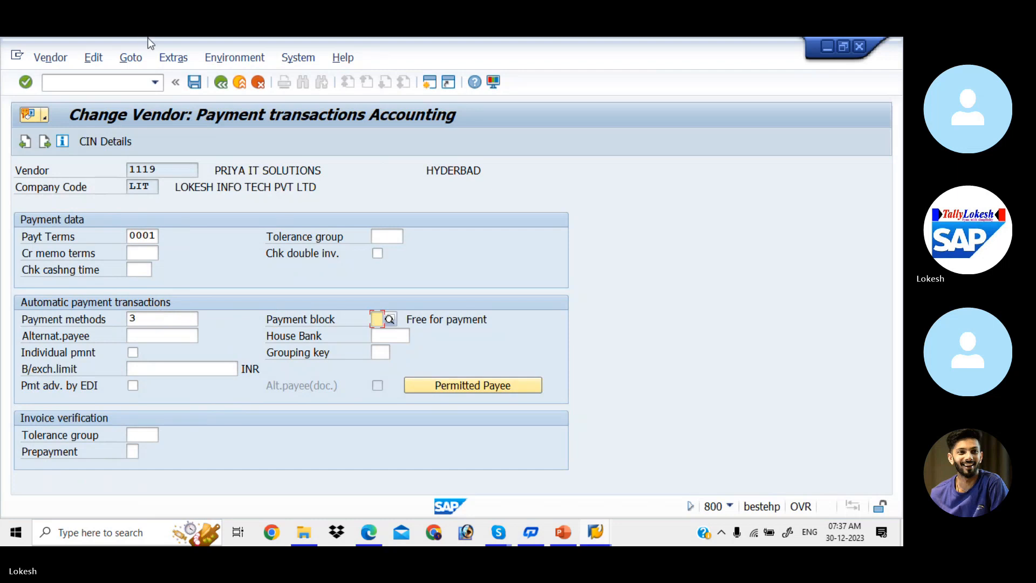
left_click(194, 82)
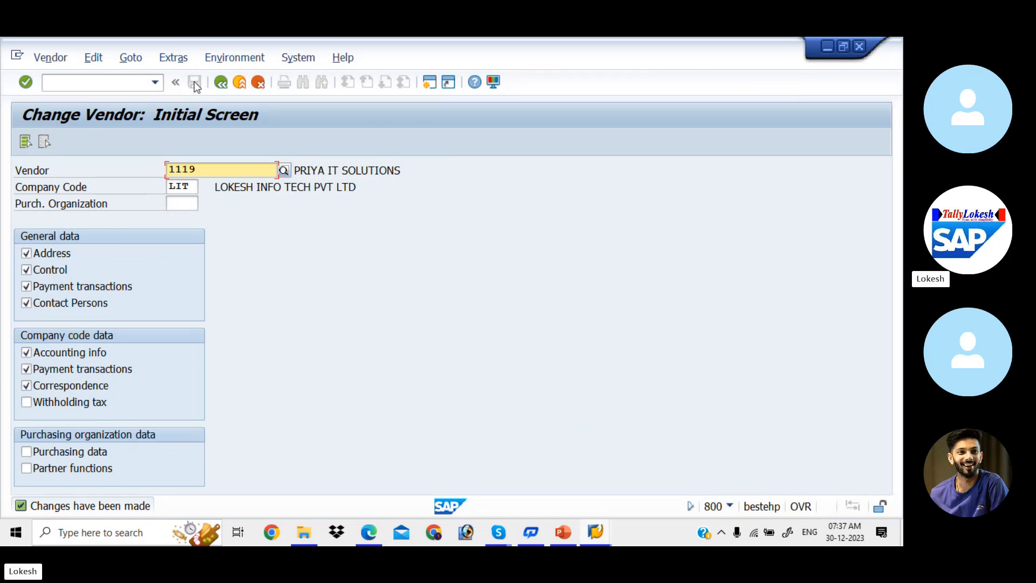
- Leave the vendor transaction with /N for the SAP Easy Access menu
left_click(113, 85)
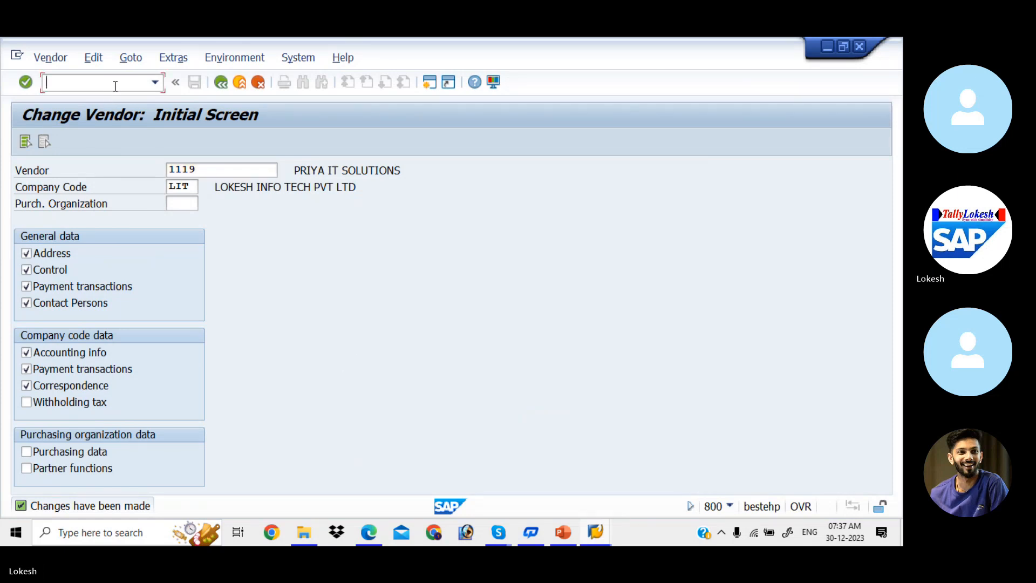
type("/N")
key("Return")
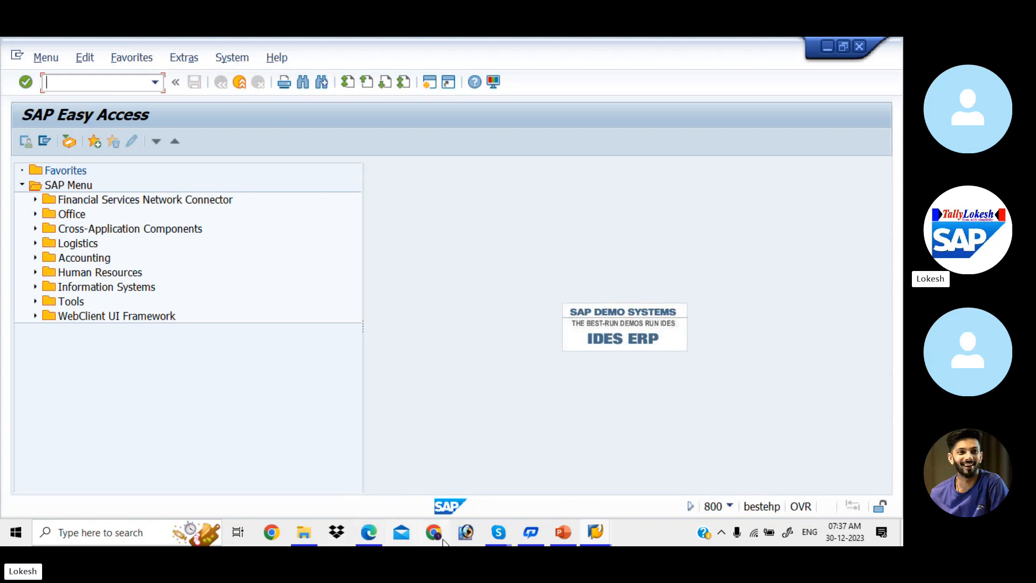
- Ring the five absent contacts from Skype's participant list, then bring up the PowerPoint deck
mouse_move(510, 529)
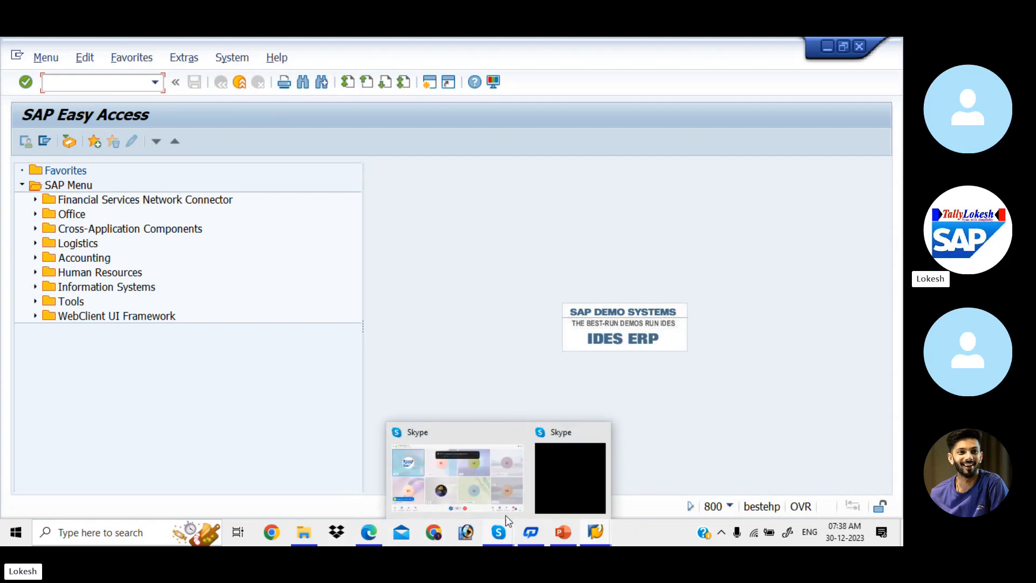
left_click(499, 475)
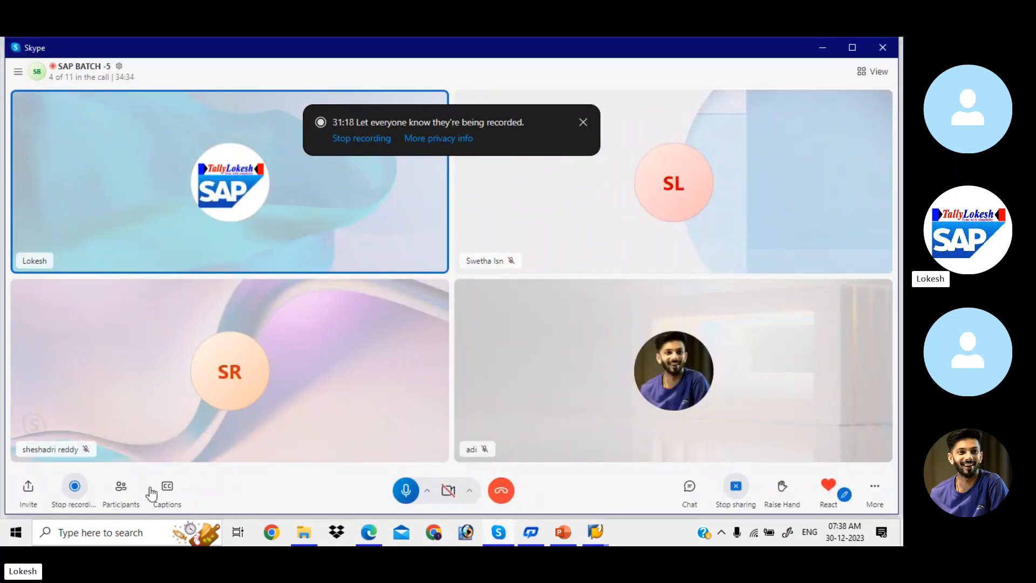
left_click(121, 488)
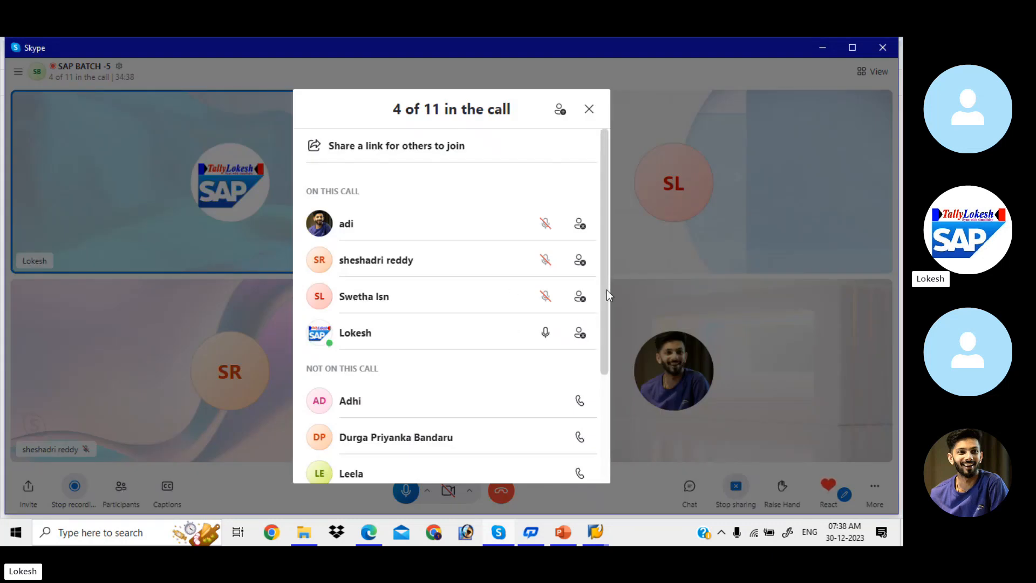
left_click_drag(603, 292, 625, 454)
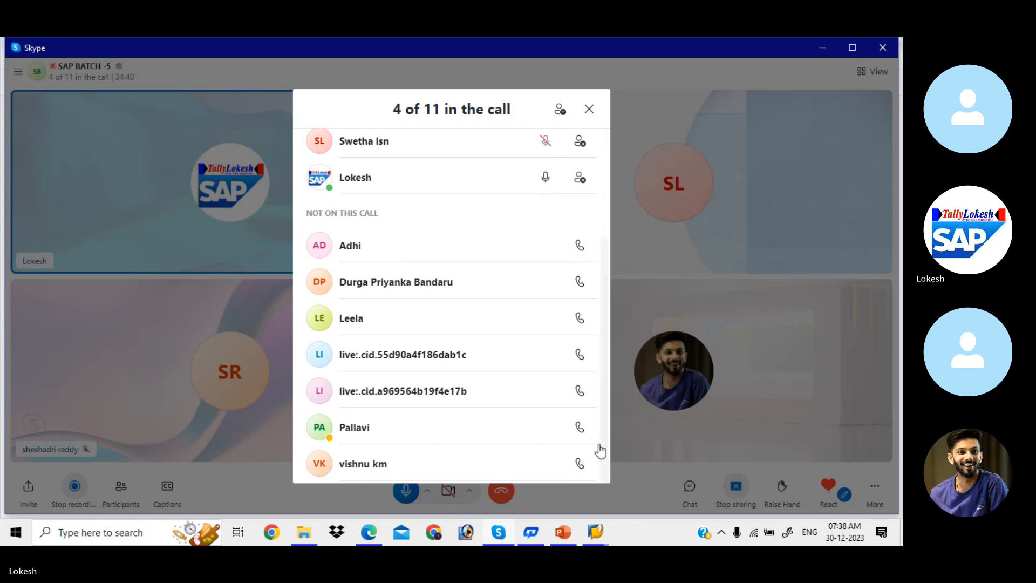
left_click(580, 393)
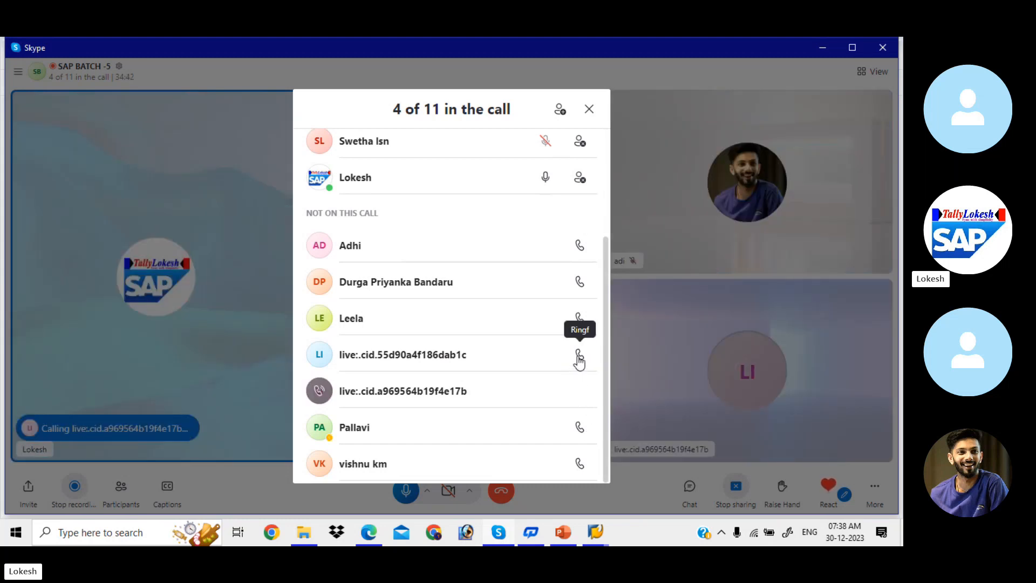
left_click(579, 356)
left_click(579, 319)
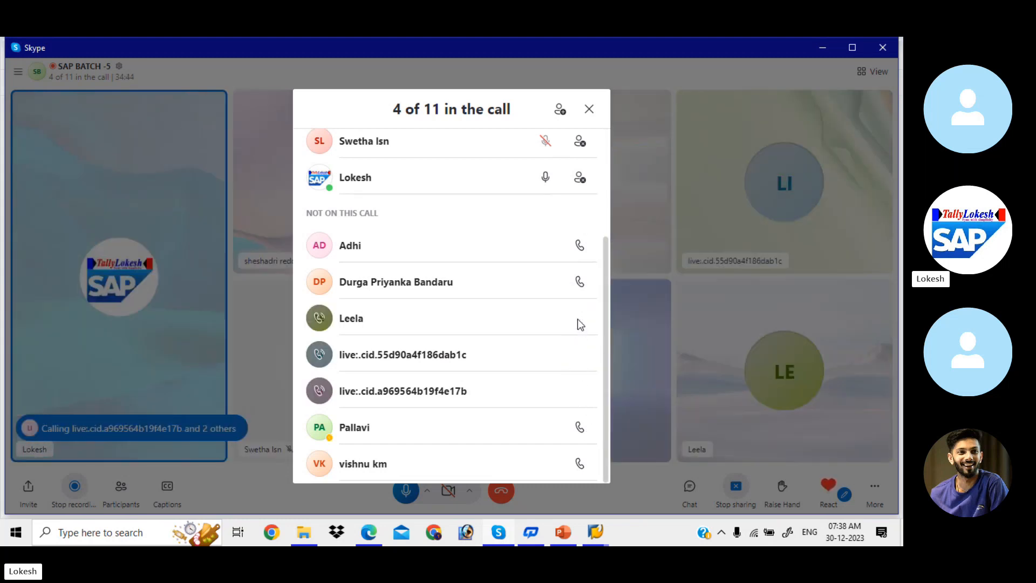
left_click(580, 430)
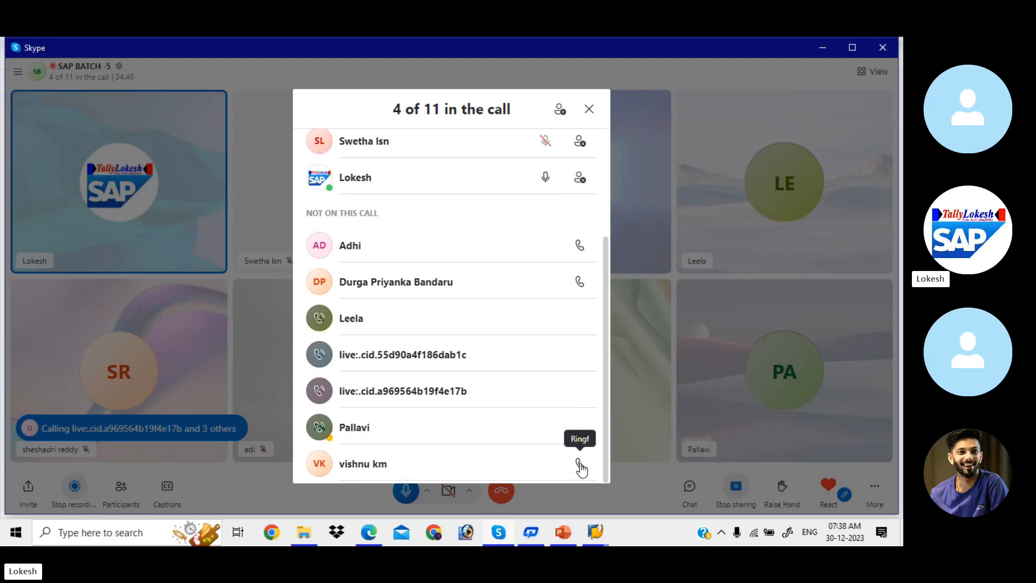
left_click(579, 462)
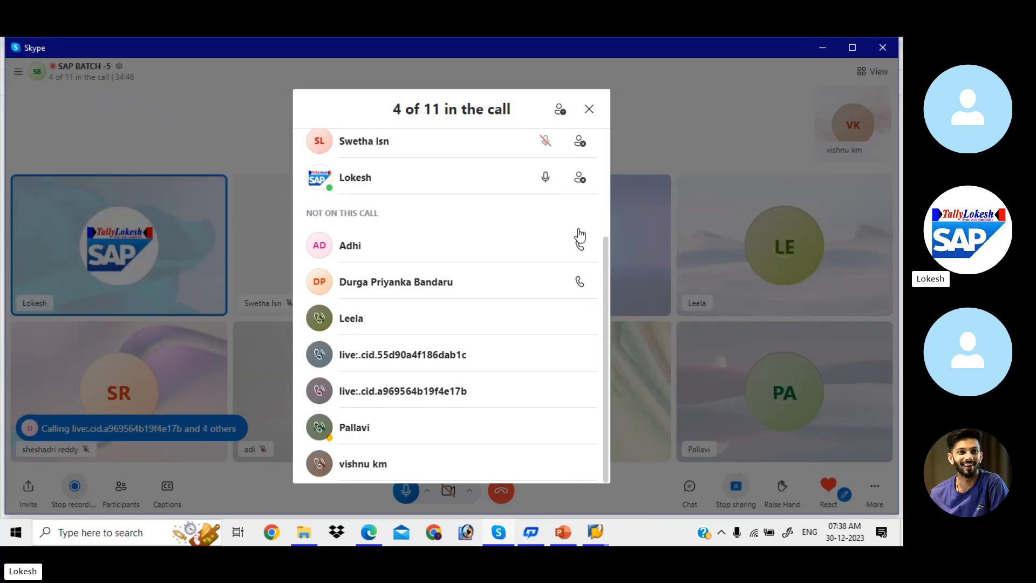
left_click(588, 109)
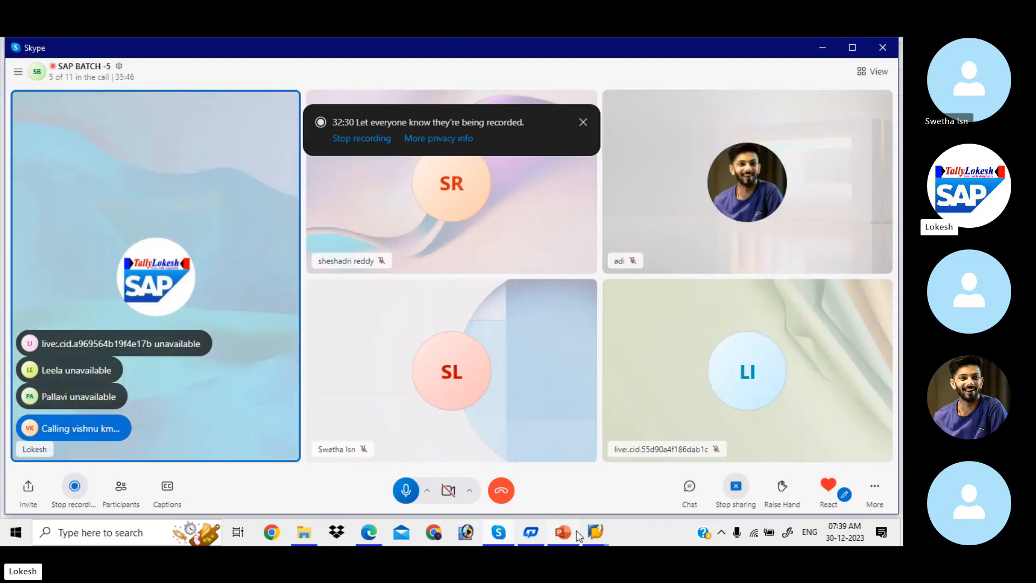
left_click(571, 502)
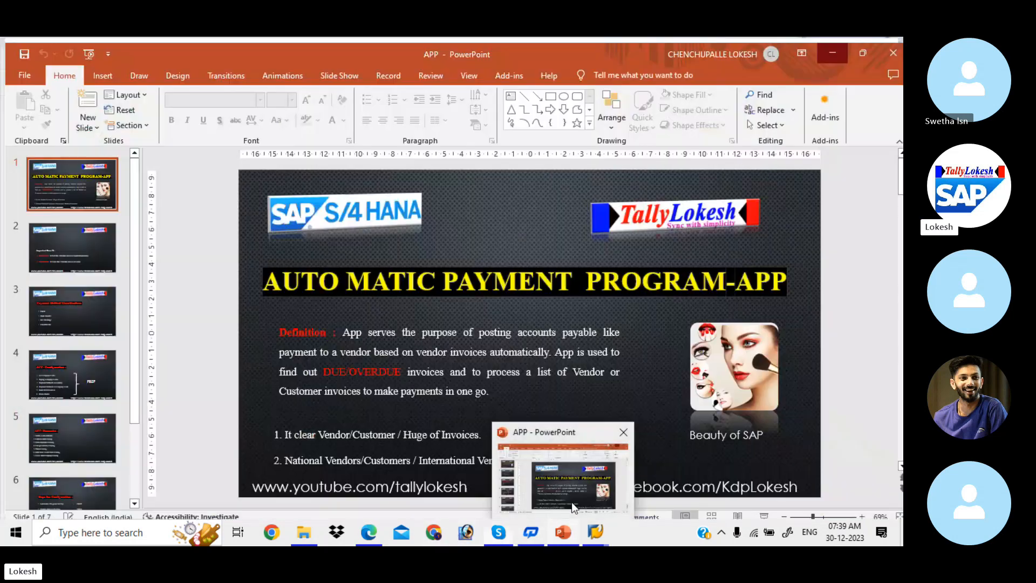